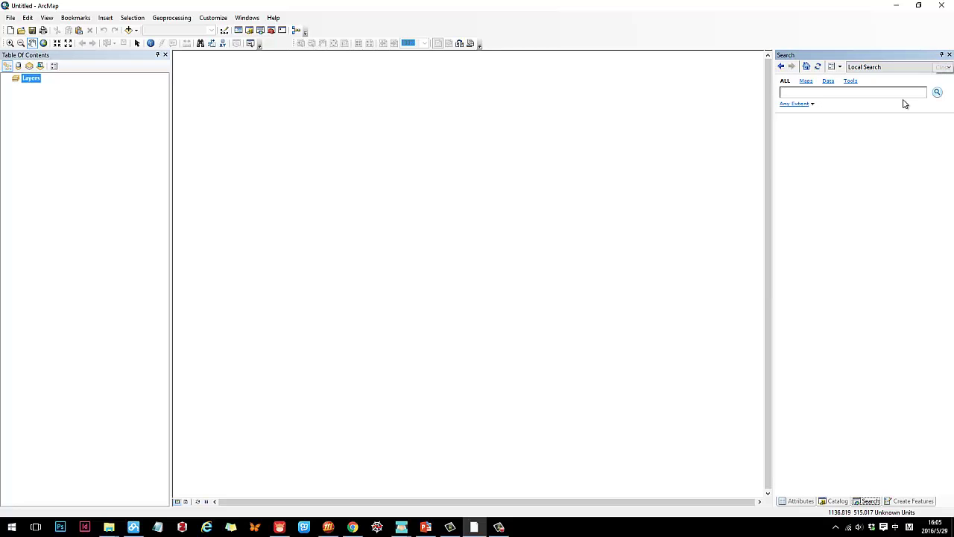
# Cycle through the Create Features and Catalog panels, then open Geoprocessing > Search For Tools.
pyautogui.click(949, 55)
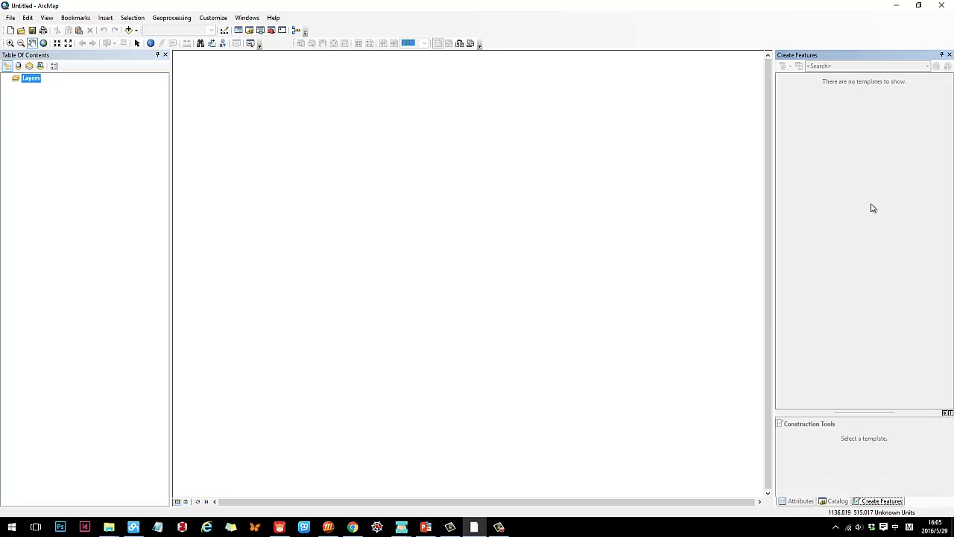
pyautogui.click(824, 504)
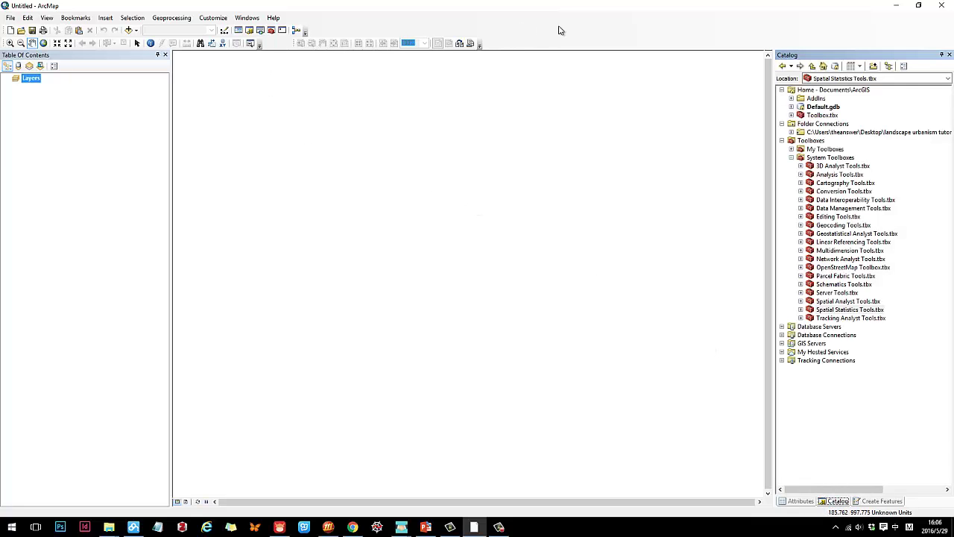
pyautogui.click(177, 19)
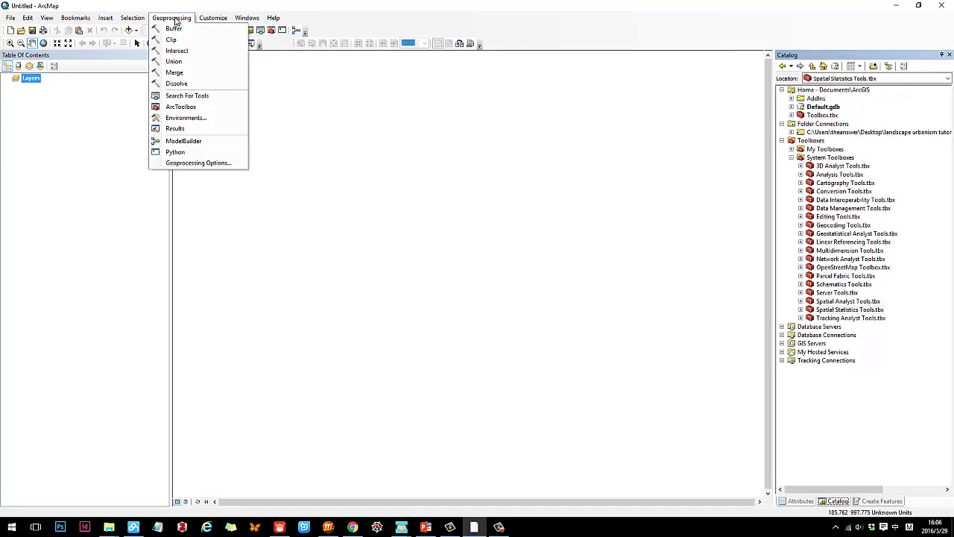
pyautogui.click(183, 96)
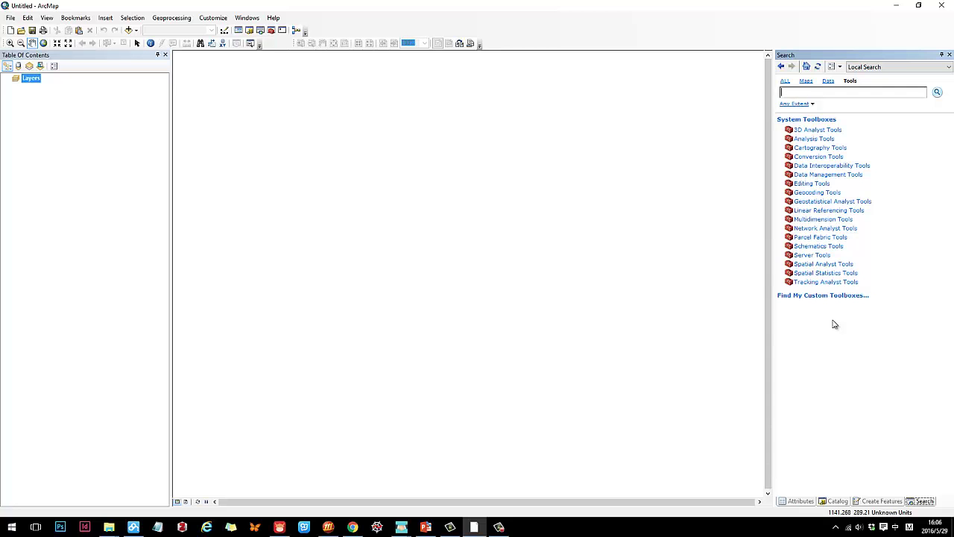
# Look at the Clip slide in the PowerPoint tutorial, then minimize the slides.
pyautogui.click(426, 527)
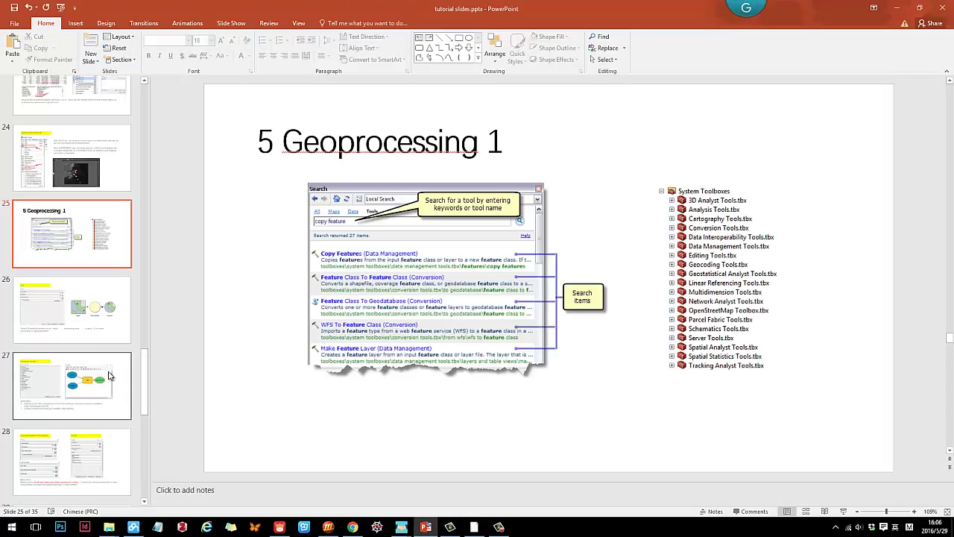
pyautogui.click(77, 308)
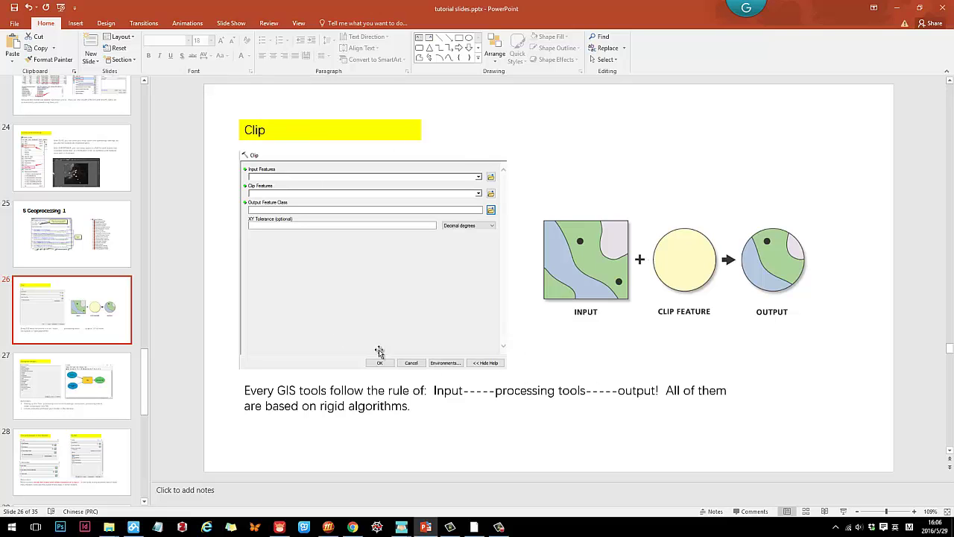
pyautogui.click(897, 8)
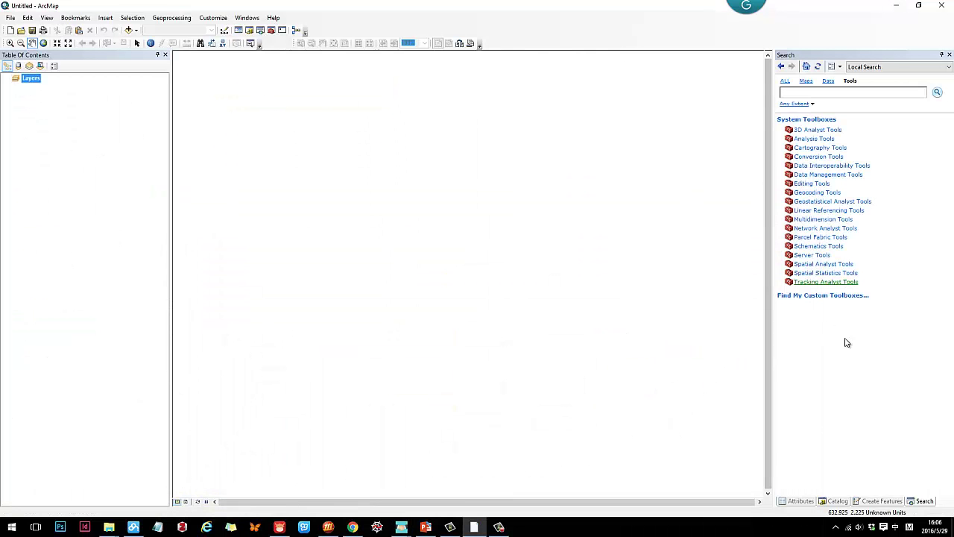
# Expand 3D Analyst Tools > Conversion > From Raster in the Catalog, then collapse them again.
pyautogui.click(834, 501)
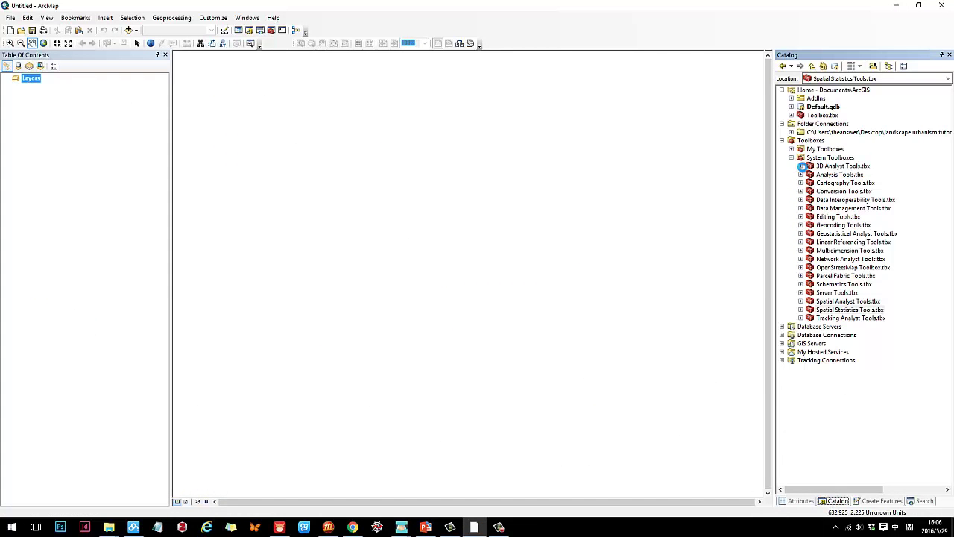
pyautogui.click(800, 165)
pyautogui.click(811, 183)
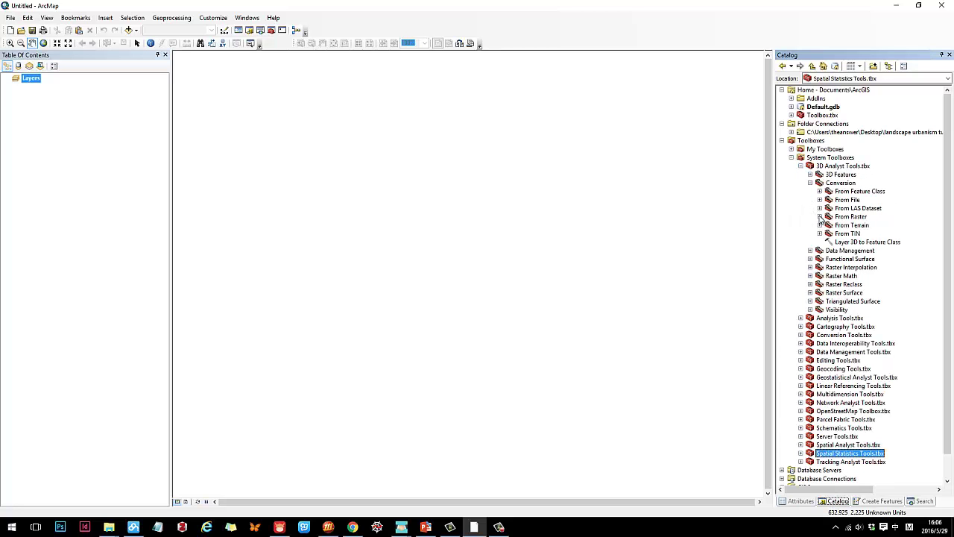
pyautogui.click(820, 217)
pyautogui.click(820, 217)
pyautogui.click(810, 183)
pyautogui.click(801, 166)
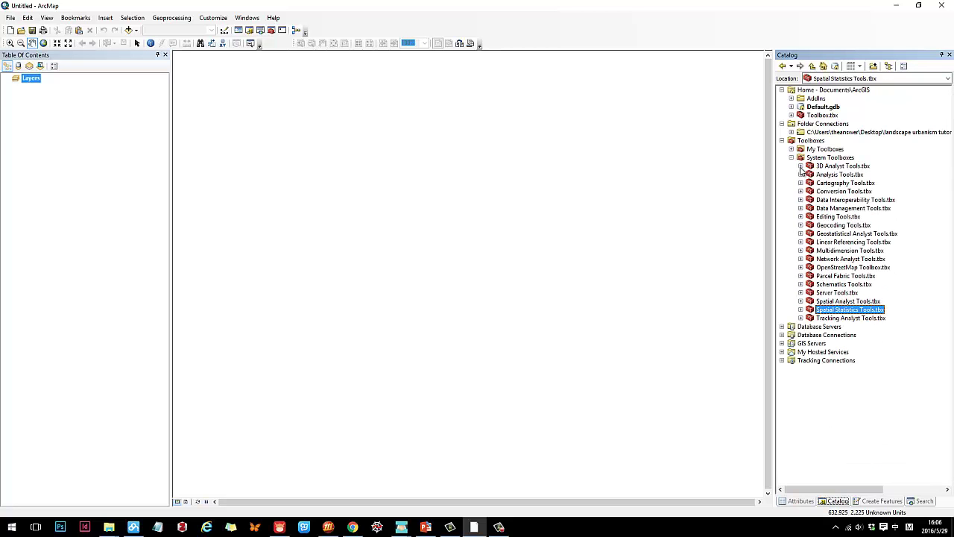
# Search the tools for 'clip (analysis)'.
pyautogui.click(921, 501)
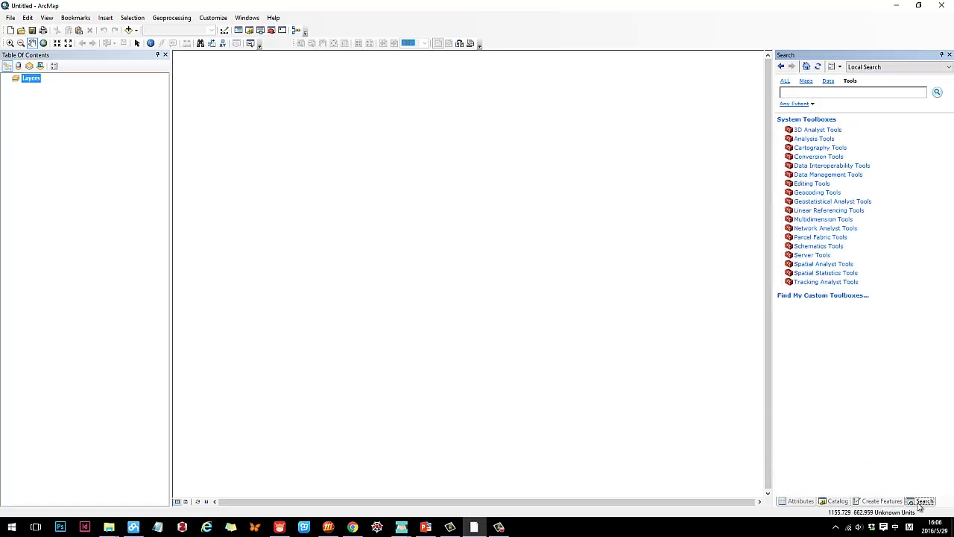
pyautogui.click(832, 92)
pyautogui.write('clip')
pyautogui.press('Down')
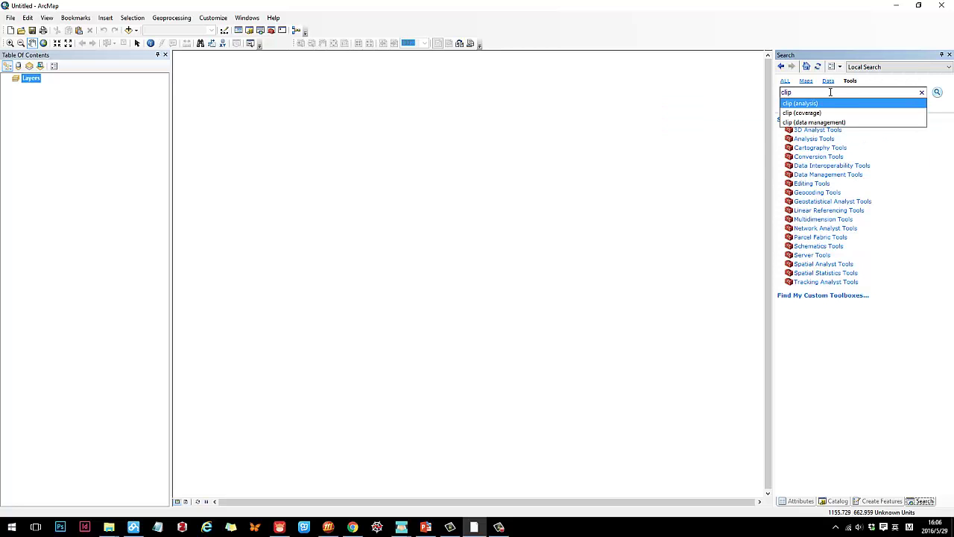
pyautogui.write('p')
pyautogui.press('Return')
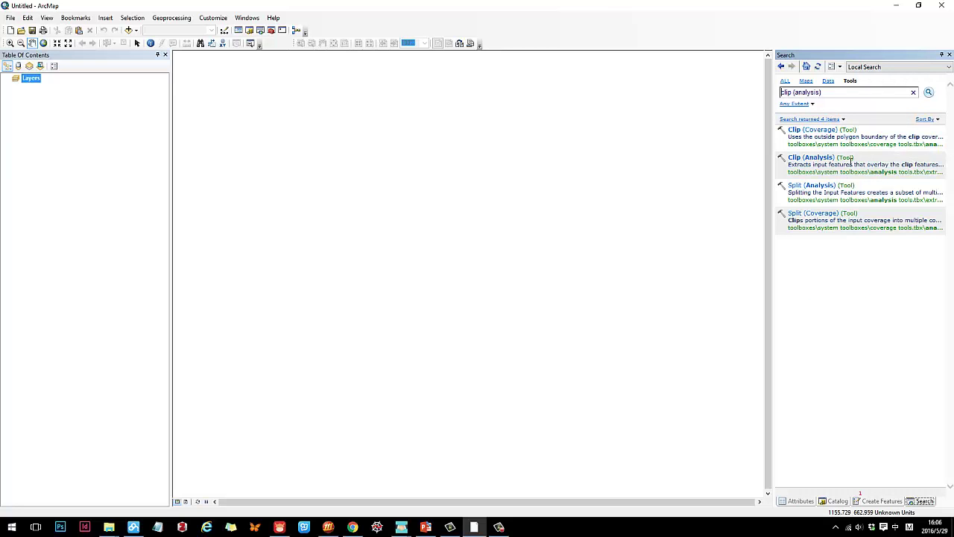
# Open the Clip (Analysis) tool, check the slides, and move and widen its window.
pyautogui.click(815, 164)
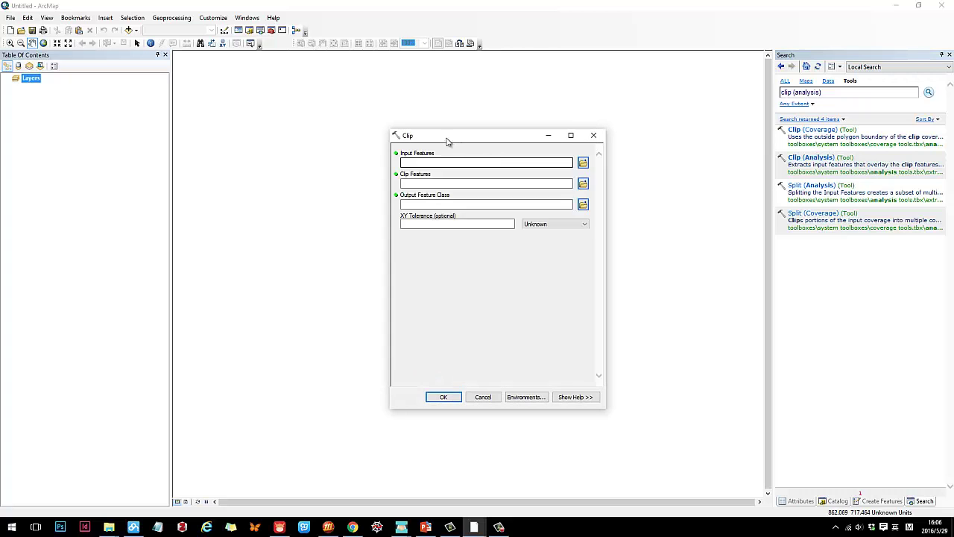
pyautogui.click(426, 528)
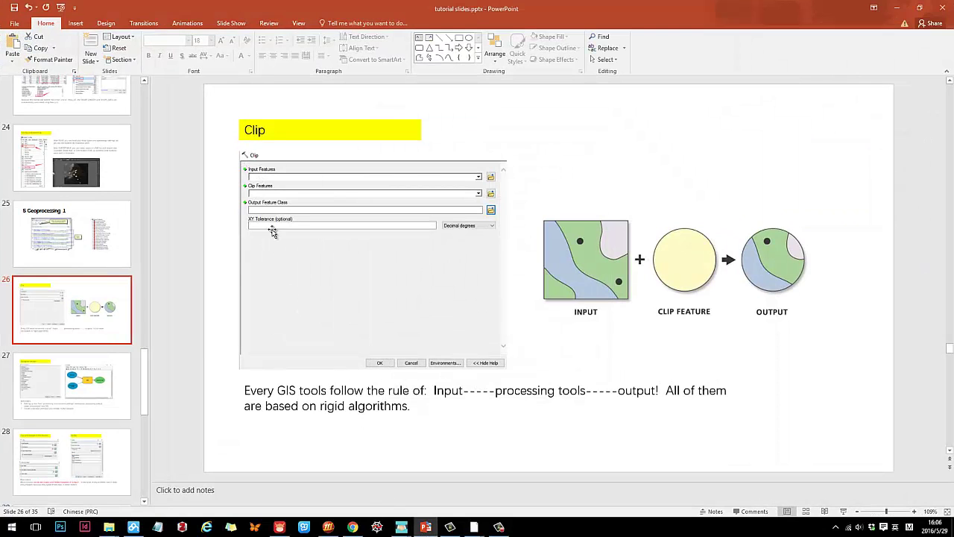
pyautogui.click(428, 531)
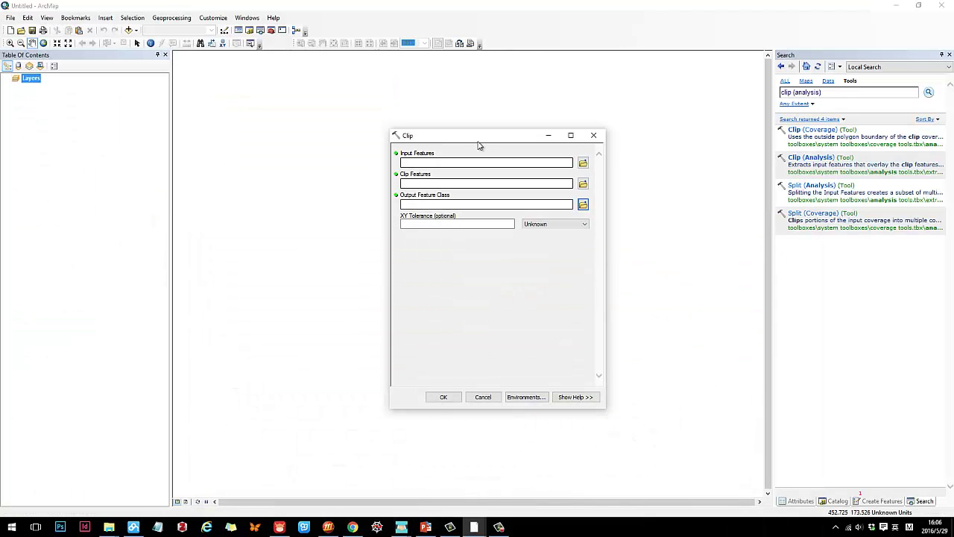
pyautogui.moveTo(479, 142); pyautogui.dragTo(359, 68)
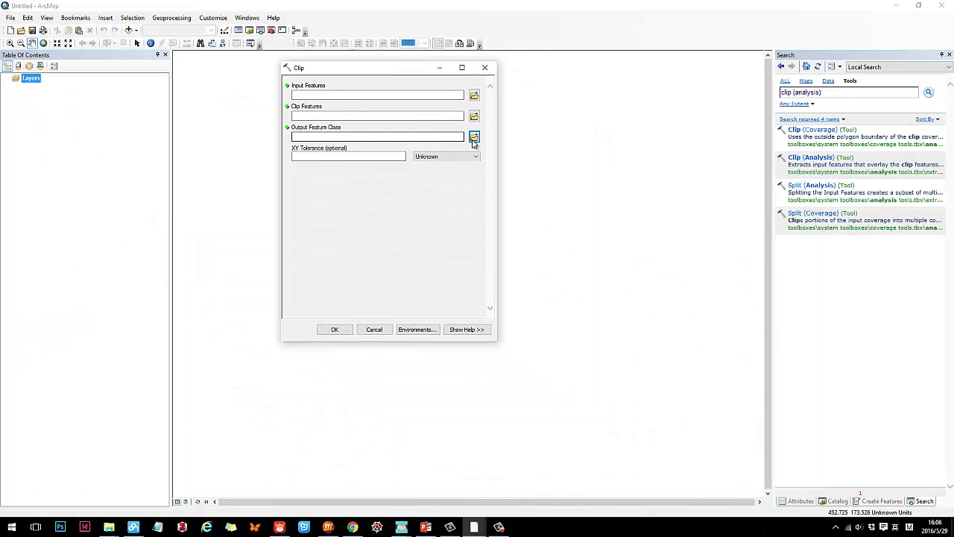
pyautogui.moveTo(496, 143); pyautogui.dragTo(572, 142)
pyautogui.moveTo(450, 65); pyautogui.dragTo(449, 107)
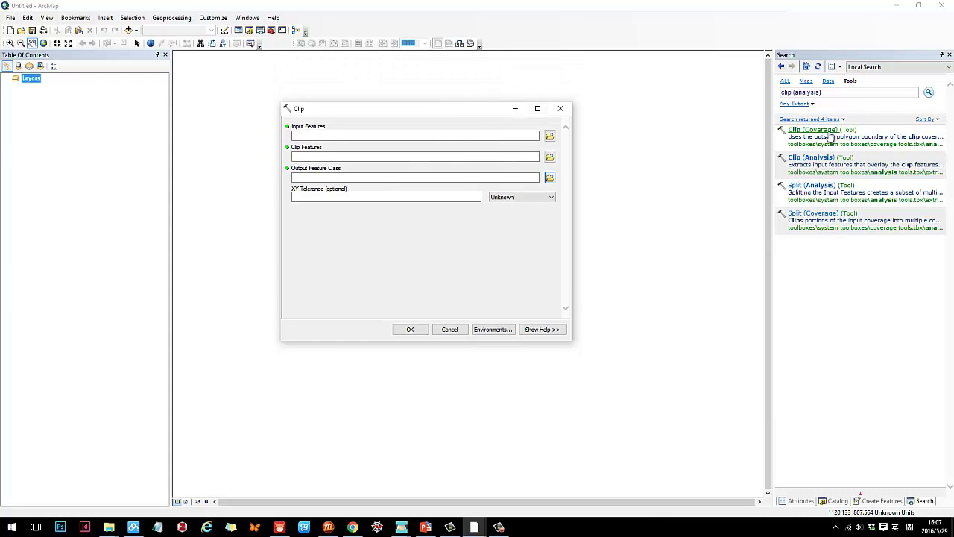
# Inspect the Input Features, Clip Features and Output Feature Class fields, then cancel.
pyautogui.click(311, 156)
pyautogui.click(315, 178)
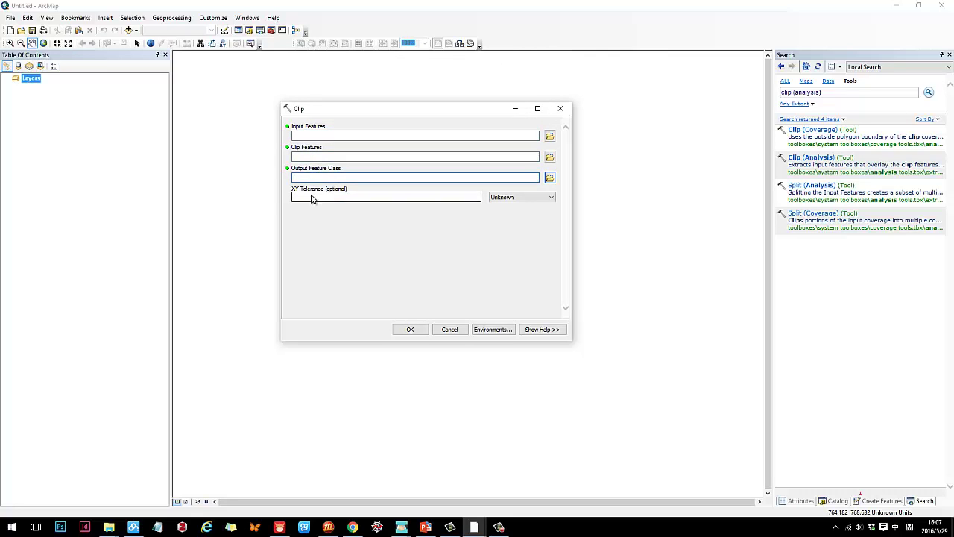
pyautogui.click(317, 137)
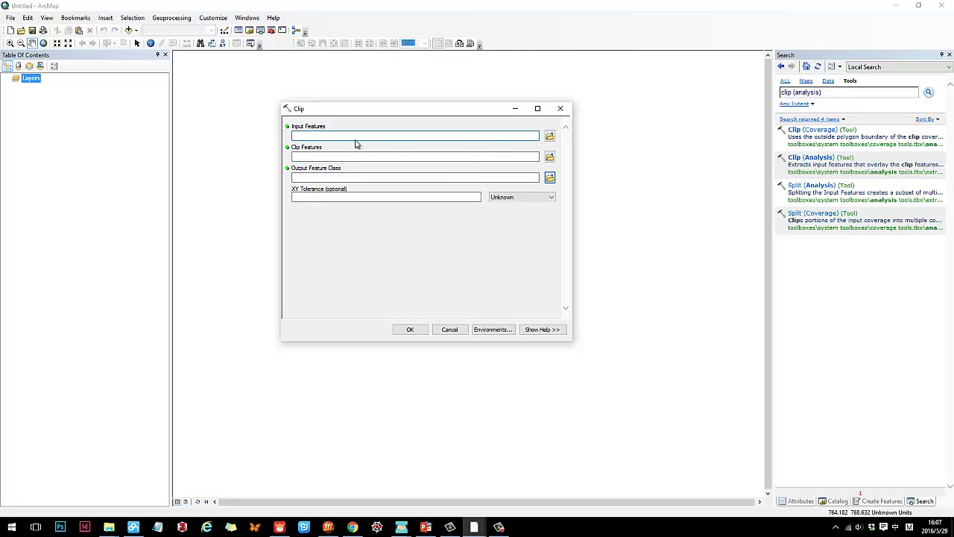
pyautogui.click(311, 179)
pyautogui.click(443, 333)
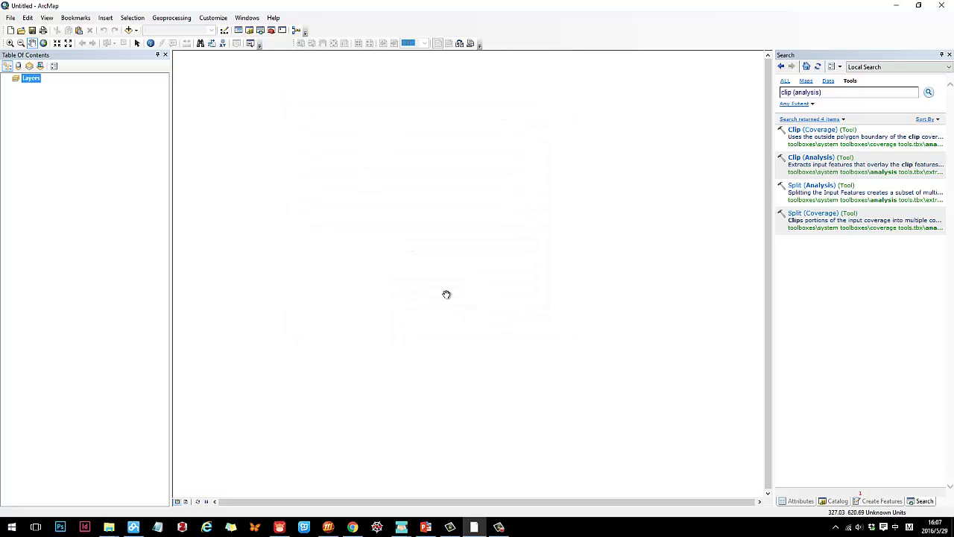
# Expand the tutorial folder and junks.gdb in the Catalog and drag Ag_Facilities onto the map.
pyautogui.click(425, 527)
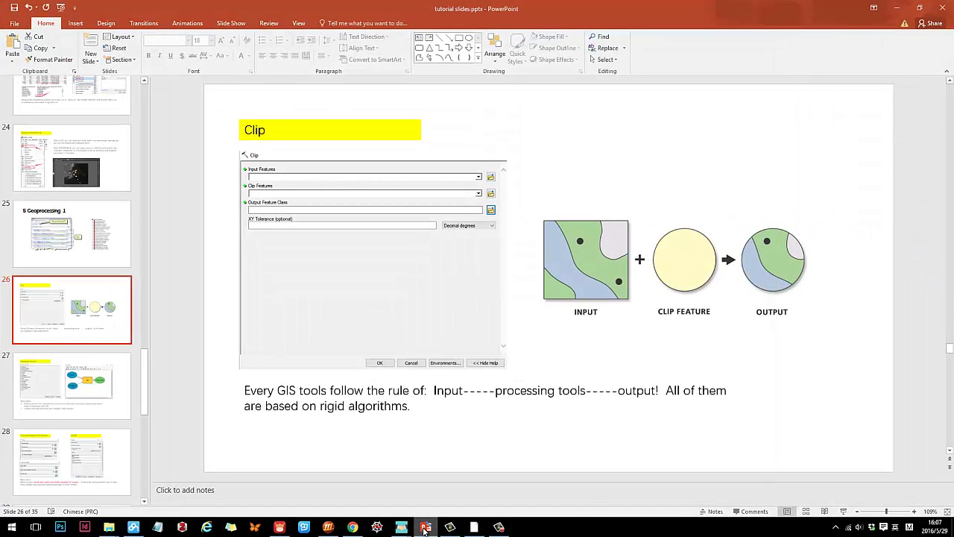
pyautogui.click(425, 527)
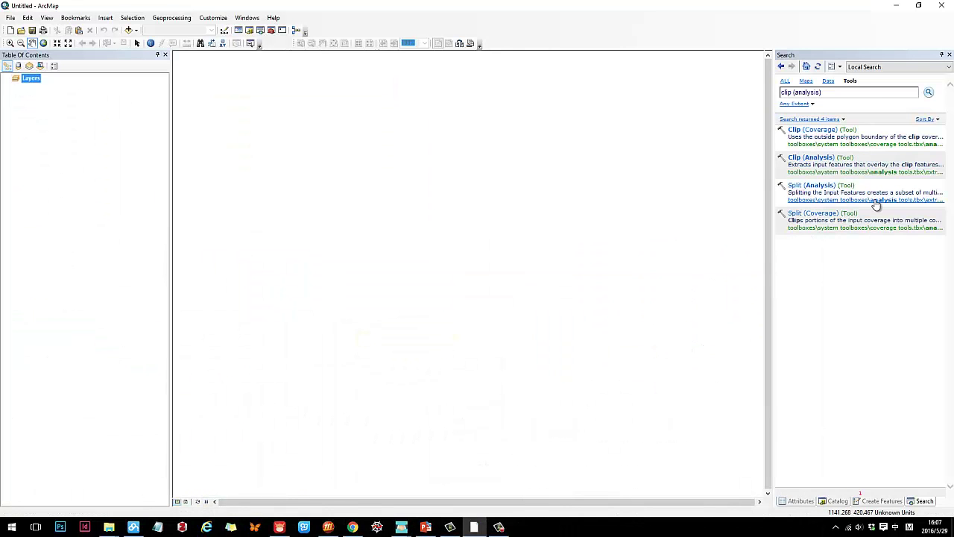
pyautogui.click(831, 502)
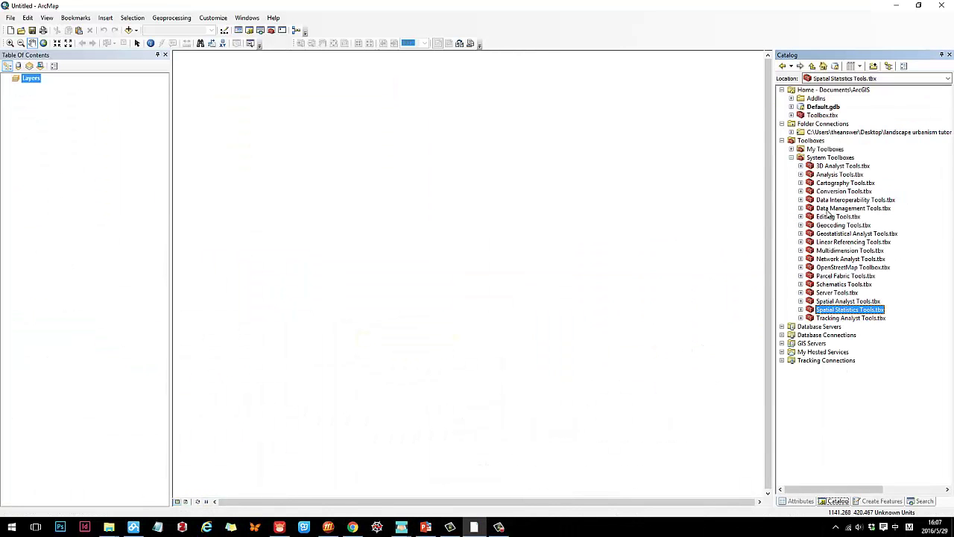
pyautogui.click(791, 131)
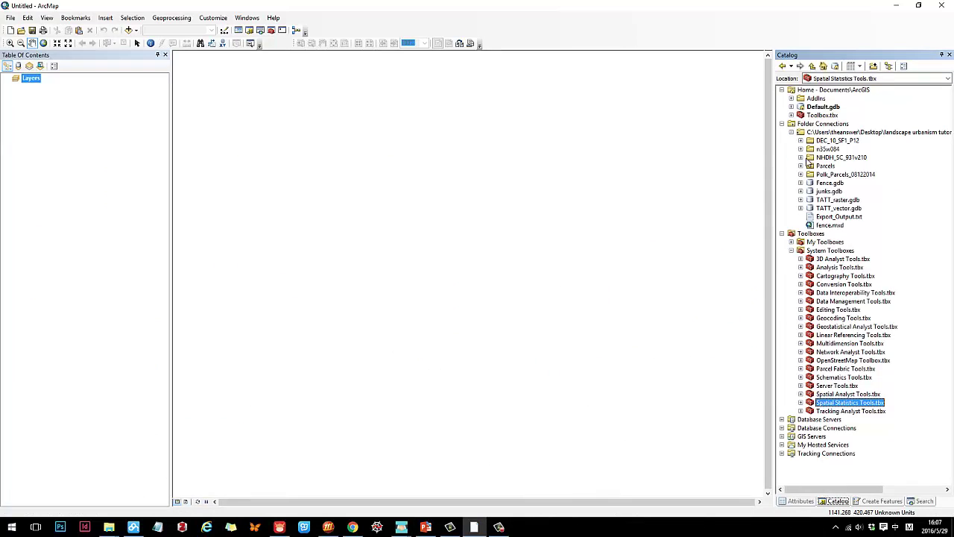
pyautogui.doubleClick(799, 253)
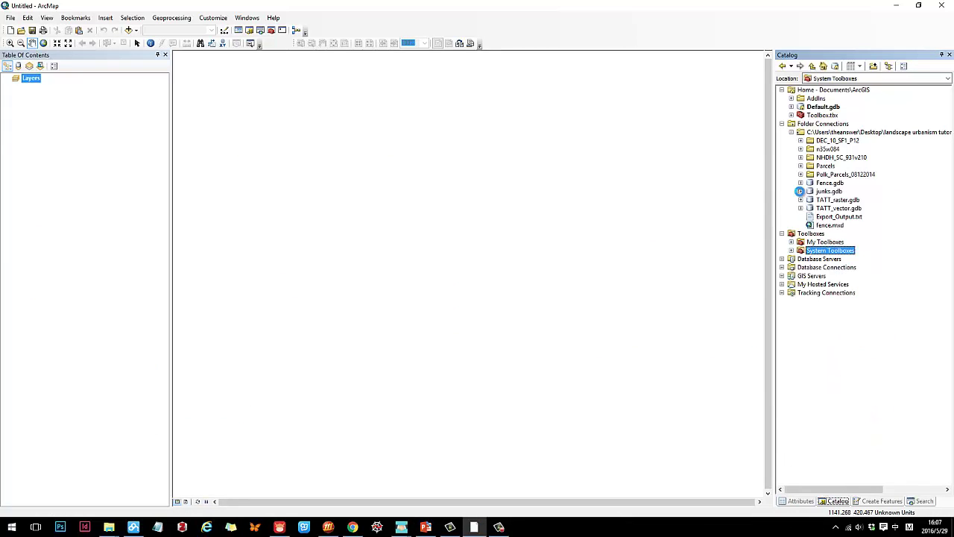
pyautogui.click(800, 191)
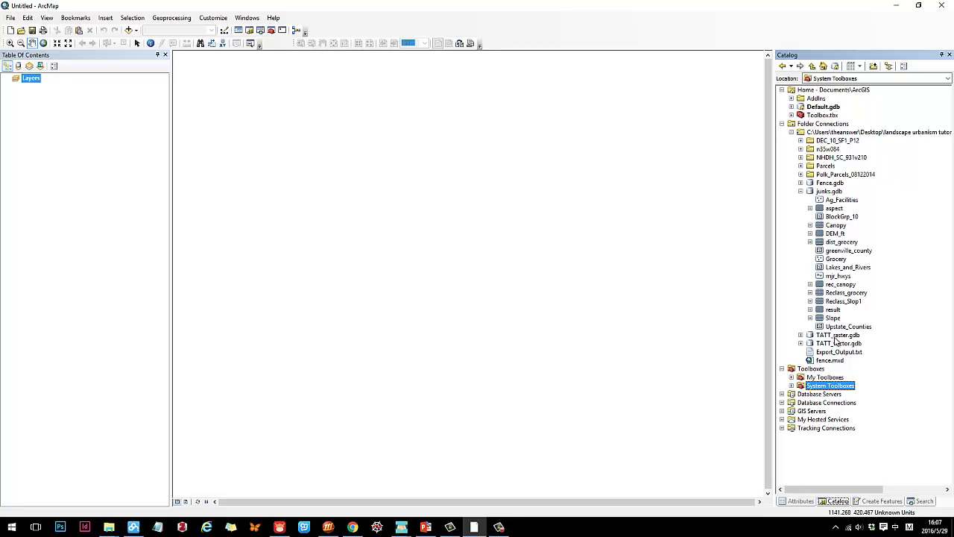
pyautogui.moveTo(841, 200); pyautogui.dragTo(392, 186)
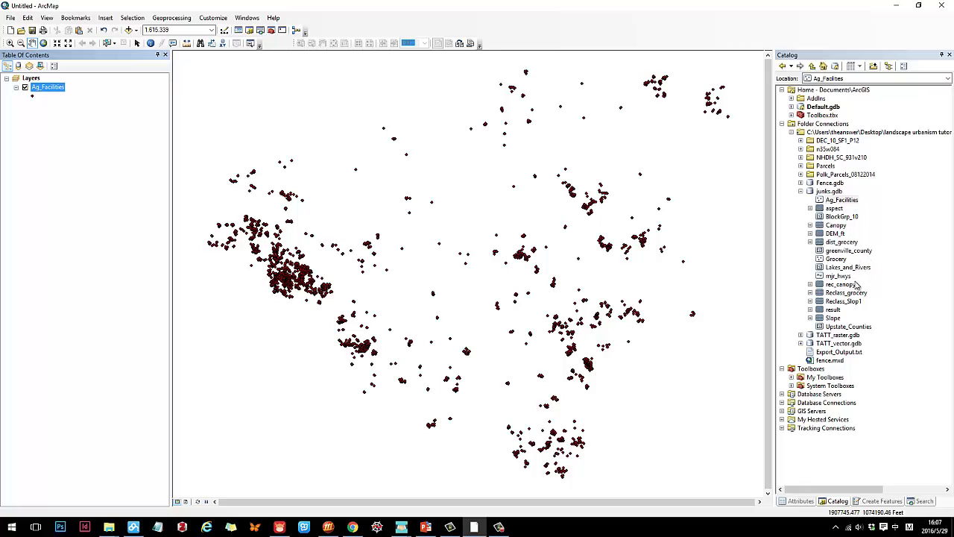
# Drag Upstate_Counties, mjr_hwys and Lakes_and_Rivers from junks.gdb onto the map.
pyautogui.moveTo(839, 328); pyautogui.dragTo(498, 252)
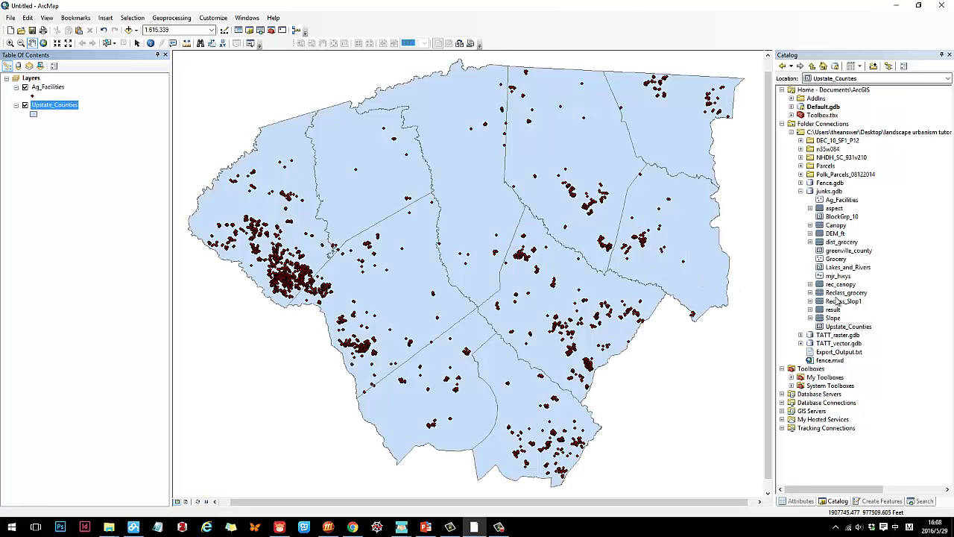
pyautogui.moveTo(838, 276); pyautogui.dragTo(504, 266)
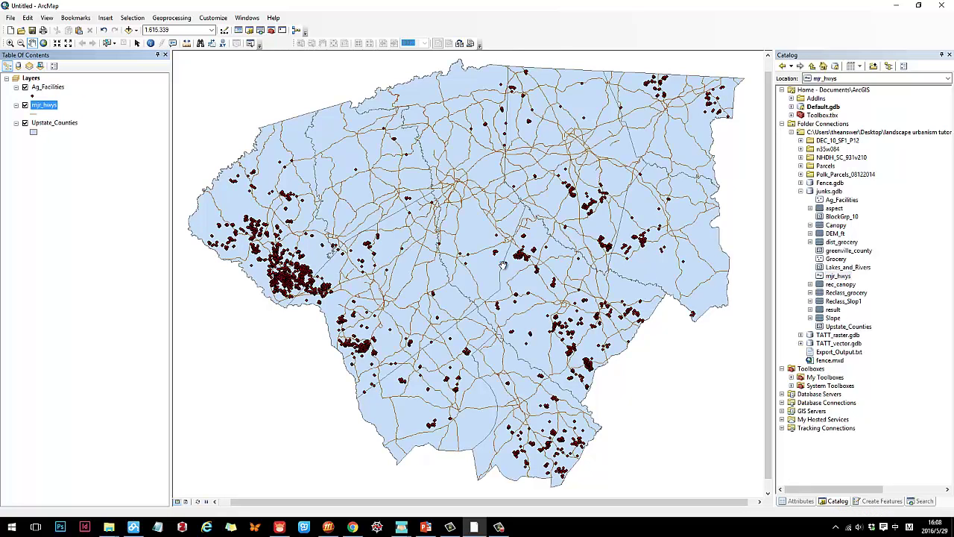
pyautogui.moveTo(850, 270); pyautogui.dragTo(401, 257)
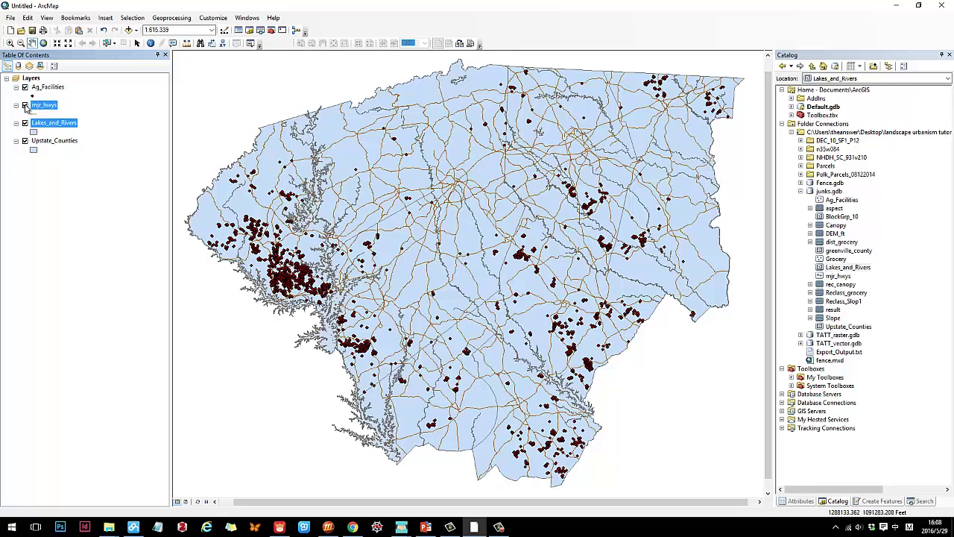
pyautogui.doubleClick(24, 105)
# Add greenville_county to the map, toggle its visibility until it shows, and nudge the view.
pyautogui.click(835, 252)
pyautogui.moveTo(834, 252); pyautogui.dragTo(448, 216)
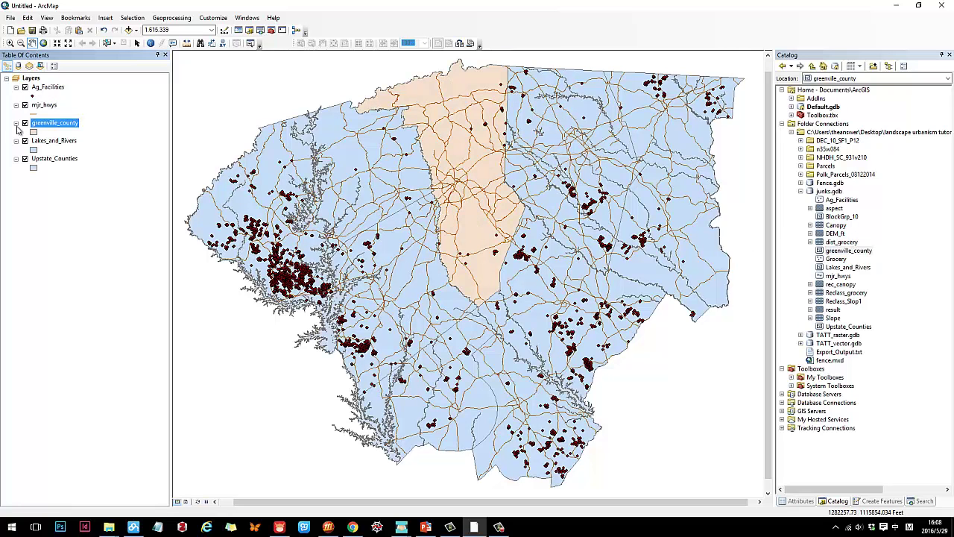
pyautogui.click(25, 124)
pyautogui.click(24, 124)
pyautogui.click(25, 124)
pyautogui.click(24, 124)
pyautogui.click(25, 124)
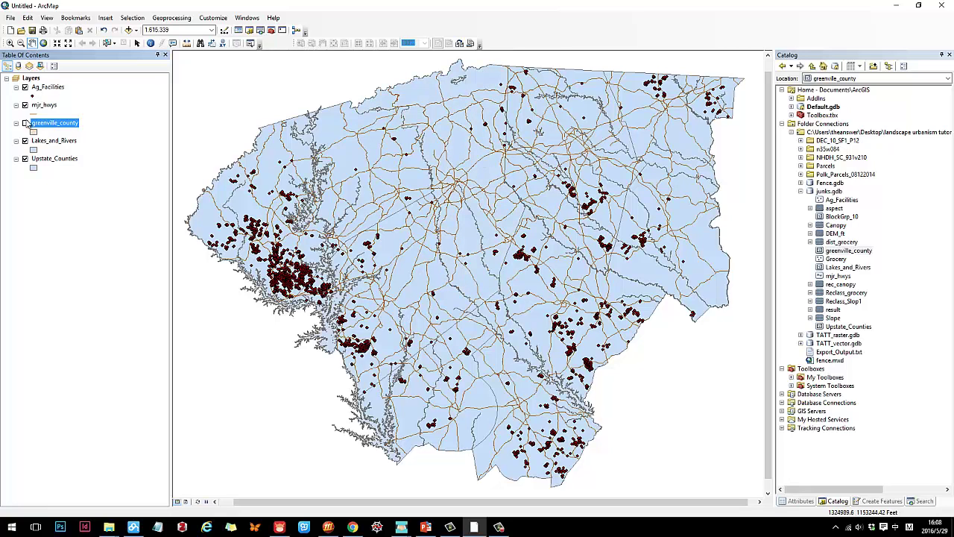
pyautogui.click(25, 123)
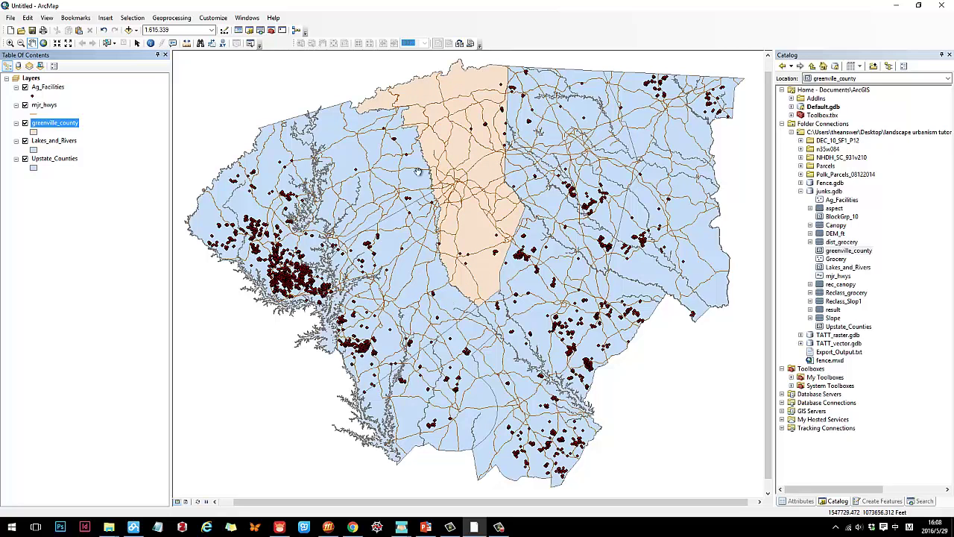
pyautogui.moveTo(433, 177); pyautogui.dragTo(431, 211)
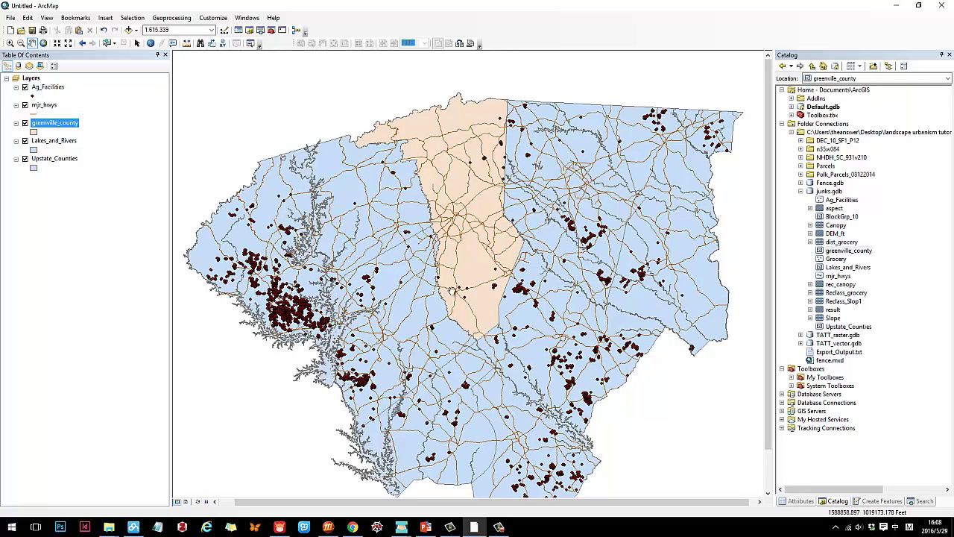
pyautogui.moveTo(487, 214); pyautogui.dragTo(483, 197)
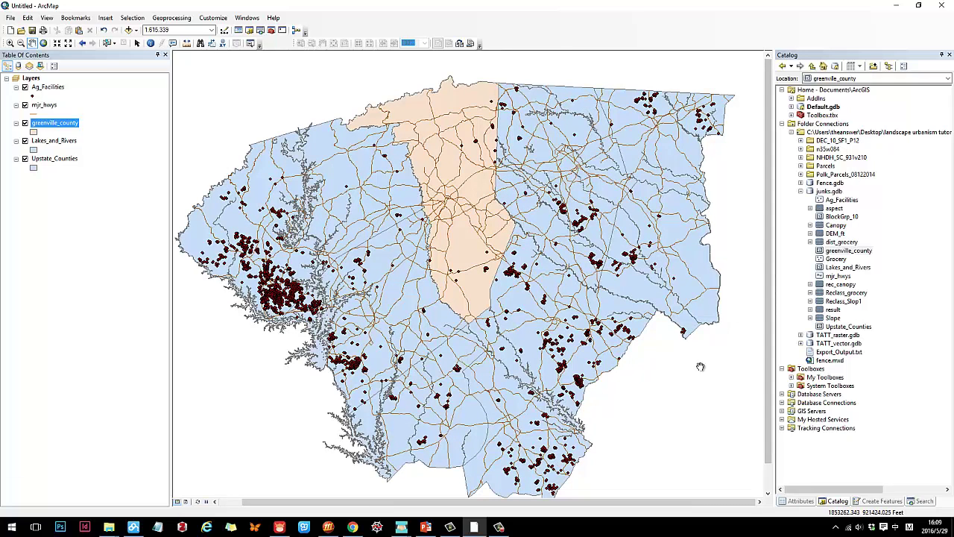
# Reopen Clip (Analysis) from the search results and reposition its window.
pyautogui.click(925, 501)
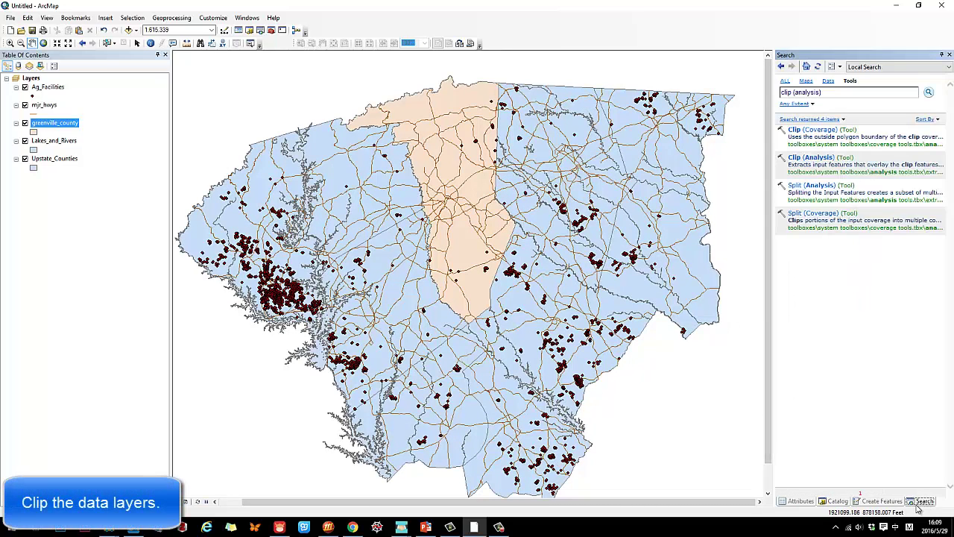
pyautogui.click(472, 526)
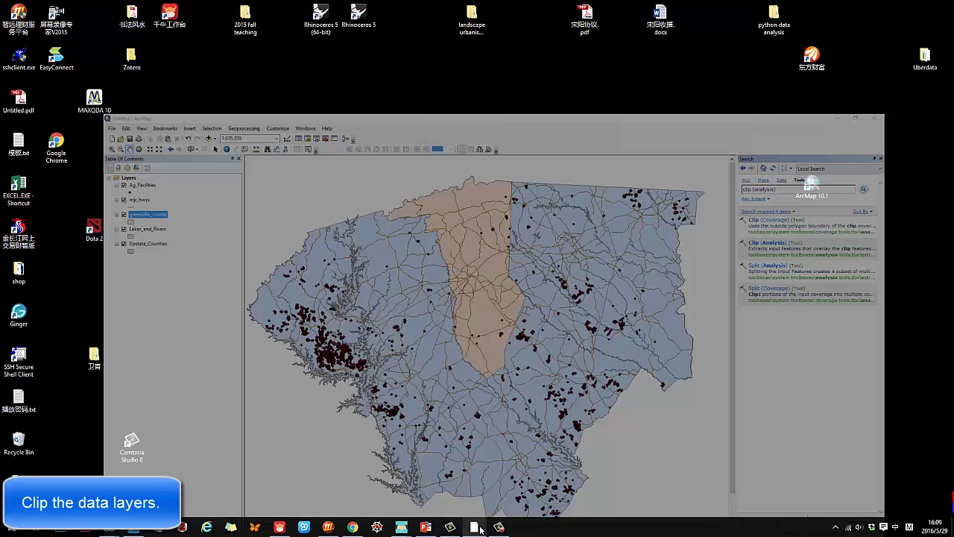
pyautogui.click(472, 526)
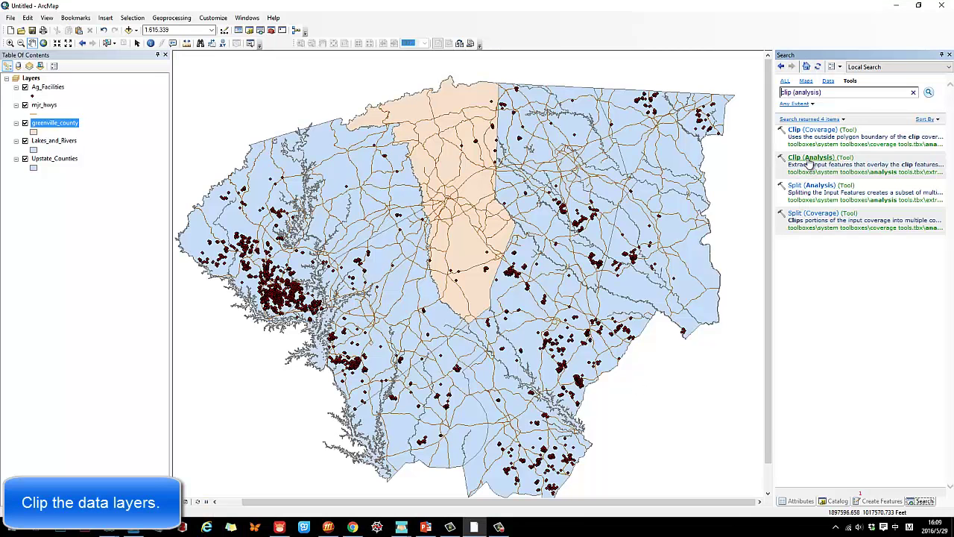
pyautogui.click(810, 158)
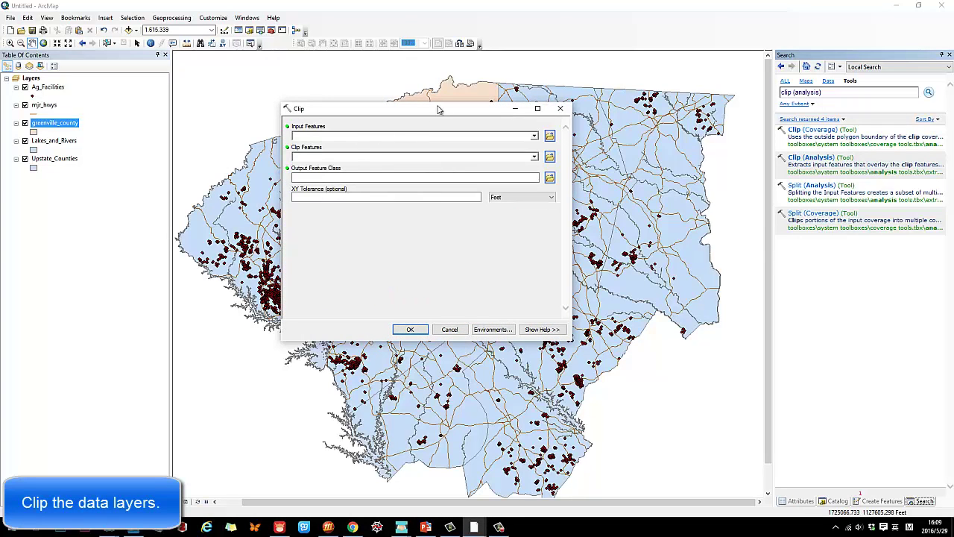
pyautogui.moveTo(418, 110); pyautogui.dragTo(505, 89)
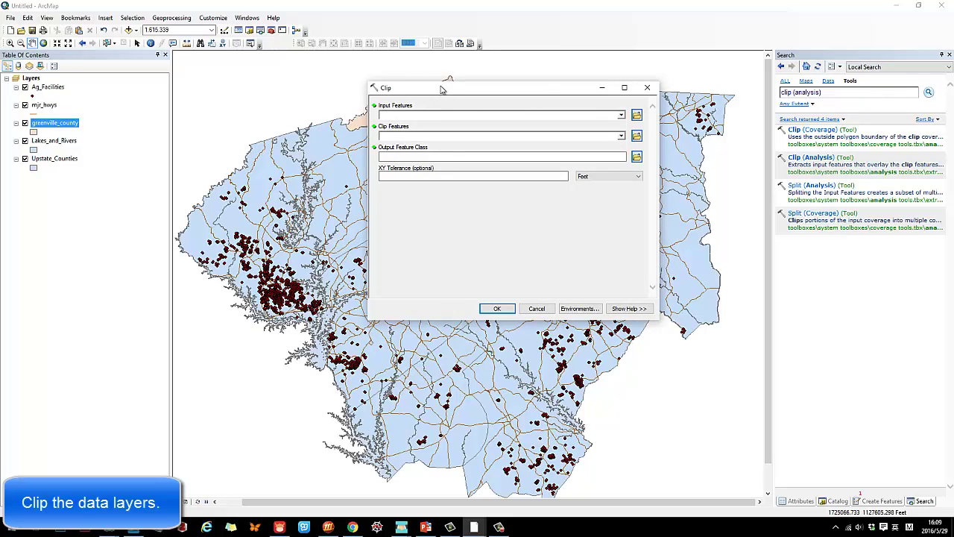
pyautogui.moveTo(441, 89); pyautogui.dragTo(407, 119)
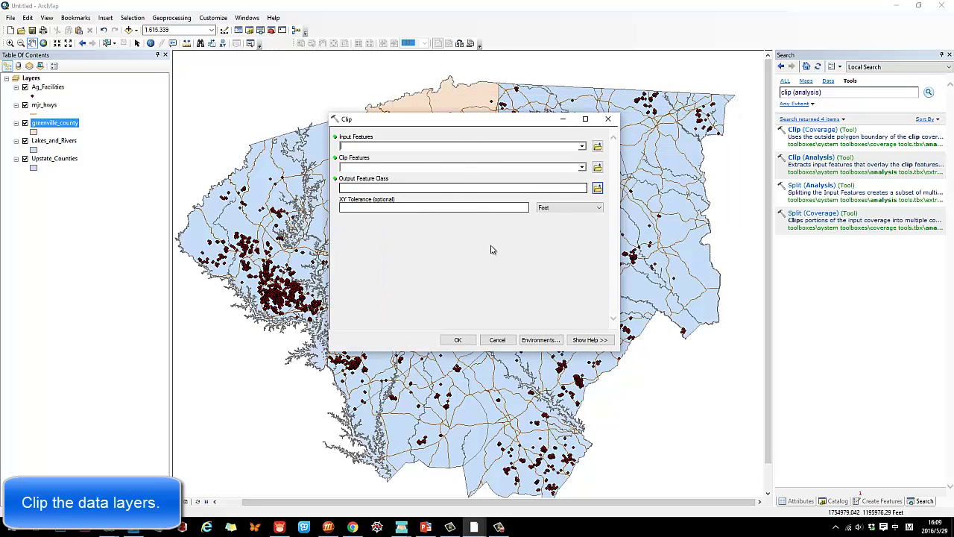
# Show the tool help and read the Clip Features and Input Features explanations.
pyautogui.click(589, 340)
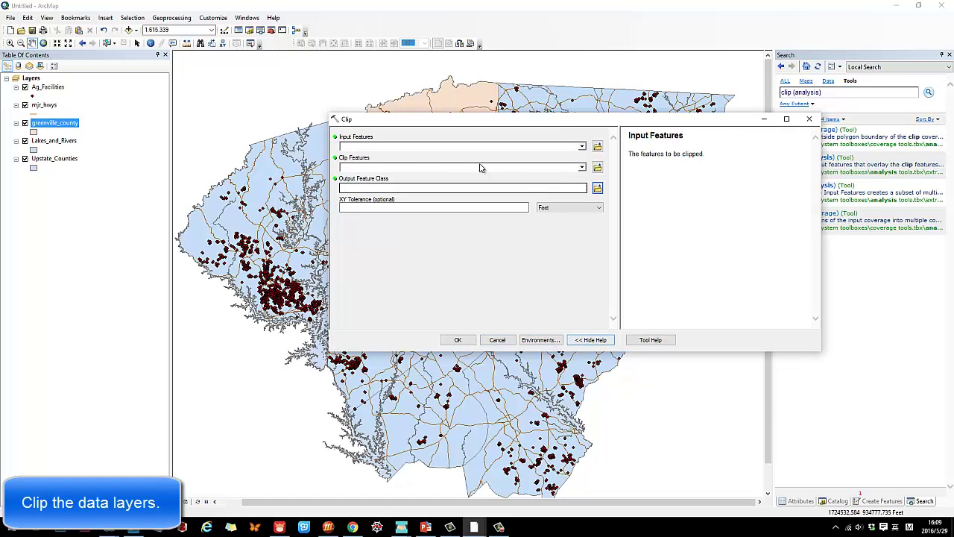
pyautogui.click(408, 176)
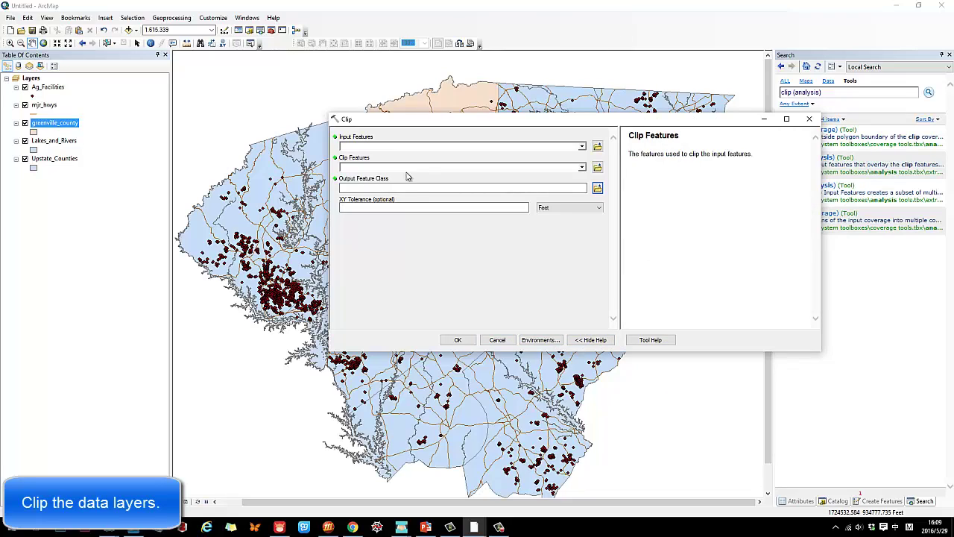
pyautogui.tripleClick(666, 153)
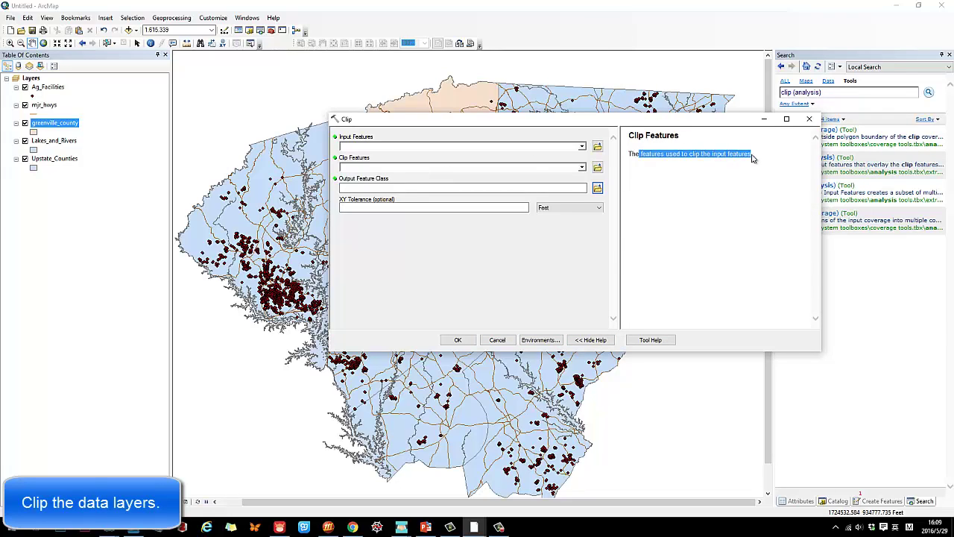
pyautogui.click(439, 152)
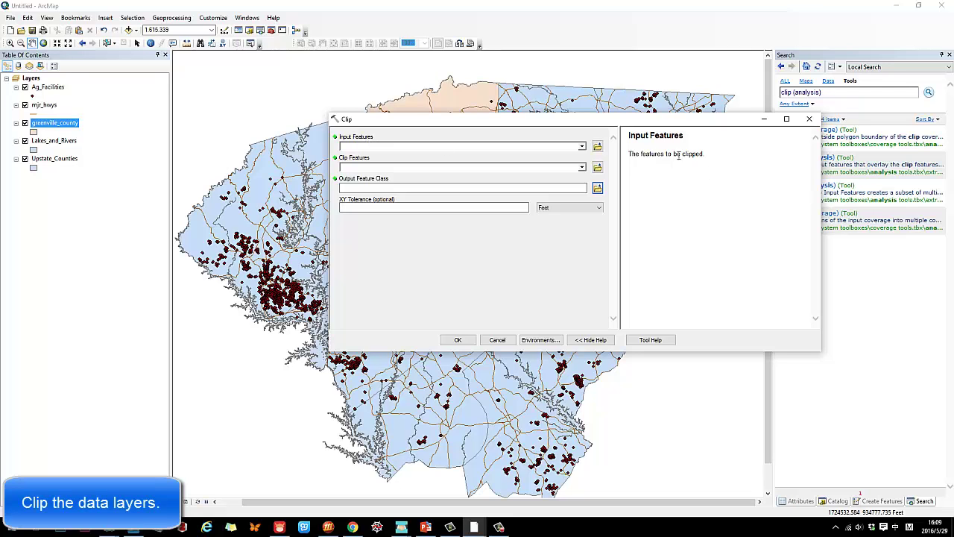
pyautogui.moveTo(641, 153); pyautogui.dragTo(702, 157)
pyautogui.moveTo(644, 122); pyautogui.dragTo(619, 128)
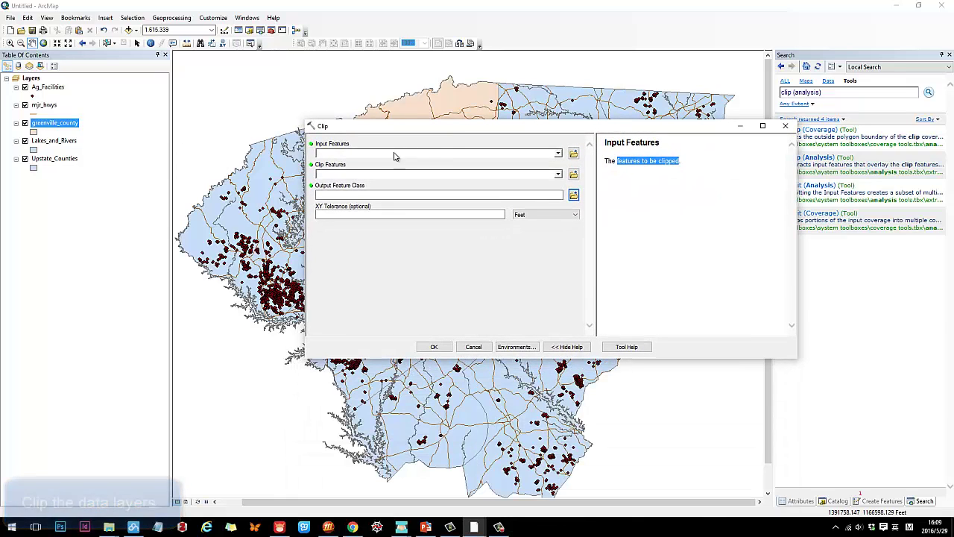
# Set mjr_hwys as the Clip tool's Input Features.
pyautogui.click(40, 107)
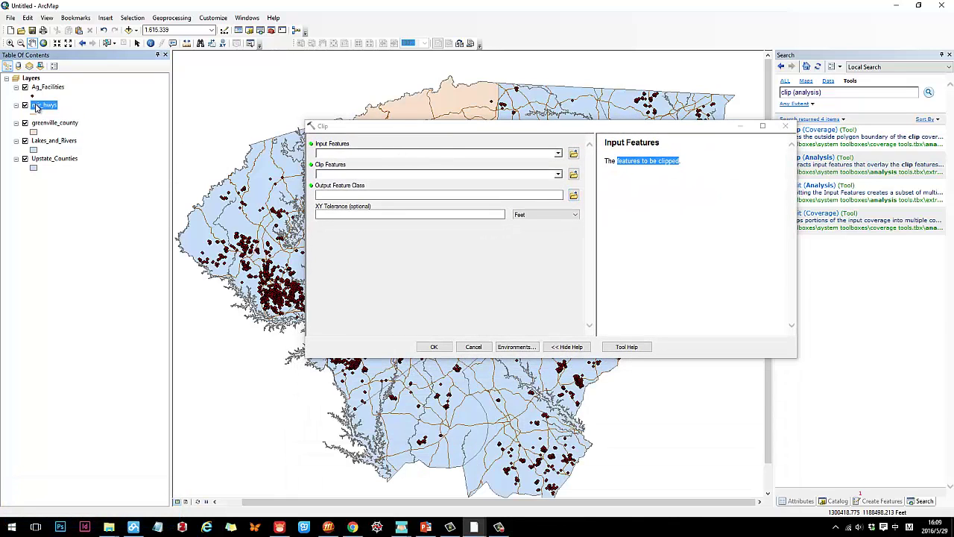
pyautogui.click(43, 105)
pyautogui.press('Return')
pyautogui.click(558, 155)
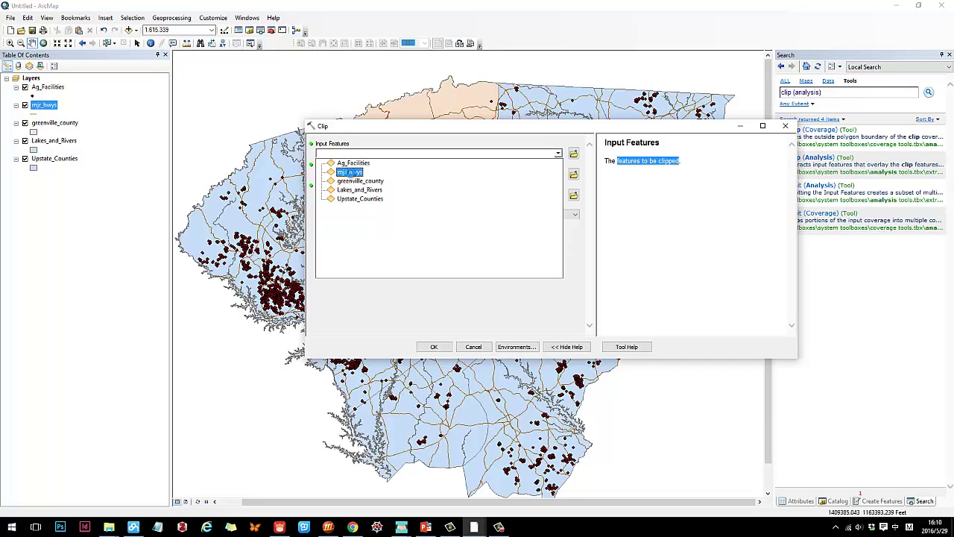
pyautogui.click(353, 161)
pyautogui.click(378, 169)
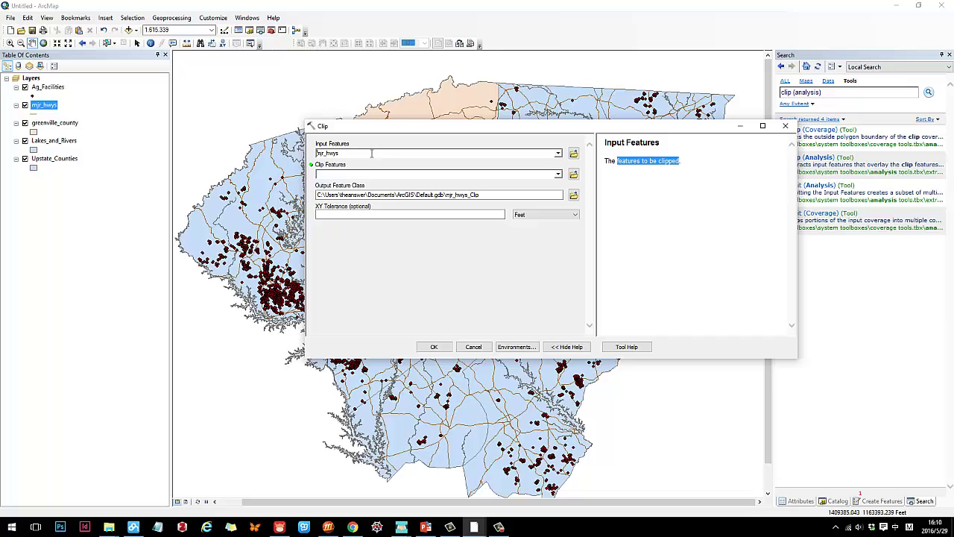
pyautogui.click(377, 175)
pyautogui.click(420, 155)
pyautogui.click(77, 109)
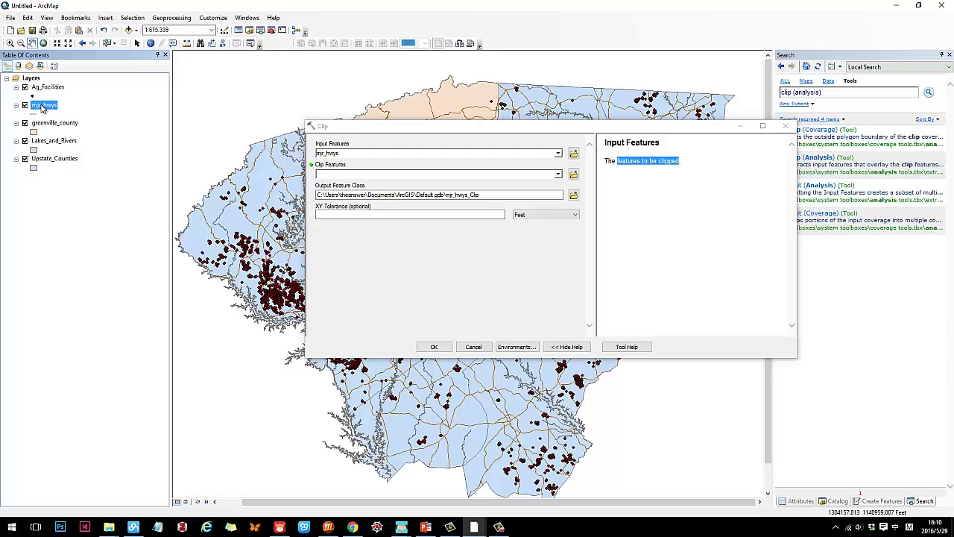
pyautogui.moveTo(101, 116); pyautogui.dragTo(354, 158)
# Drag greenville_county from the Table of Contents into Clip Features.
pyautogui.click(552, 175)
pyautogui.moveTo(605, 161); pyautogui.dragTo(732, 164)
pyautogui.click(723, 160)
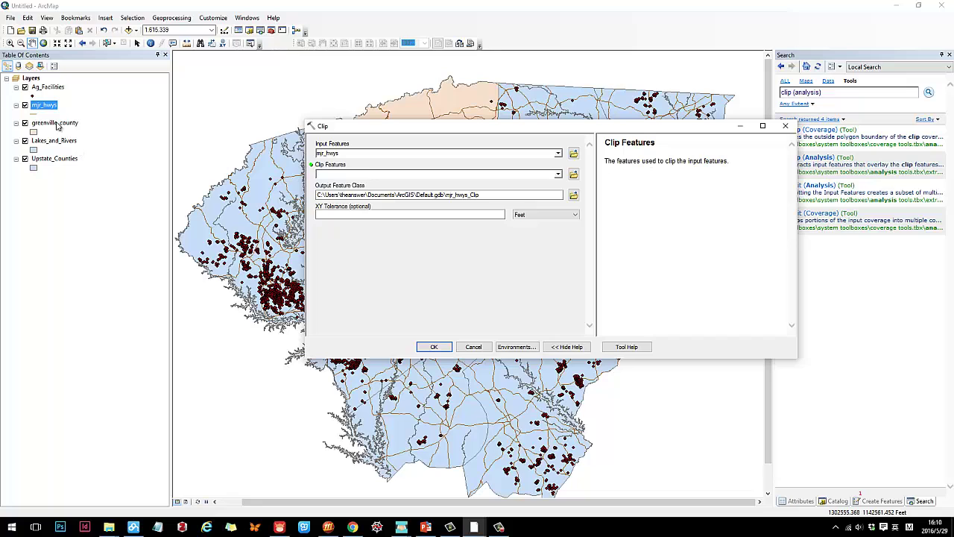
pyautogui.moveTo(58, 127); pyautogui.dragTo(367, 173)
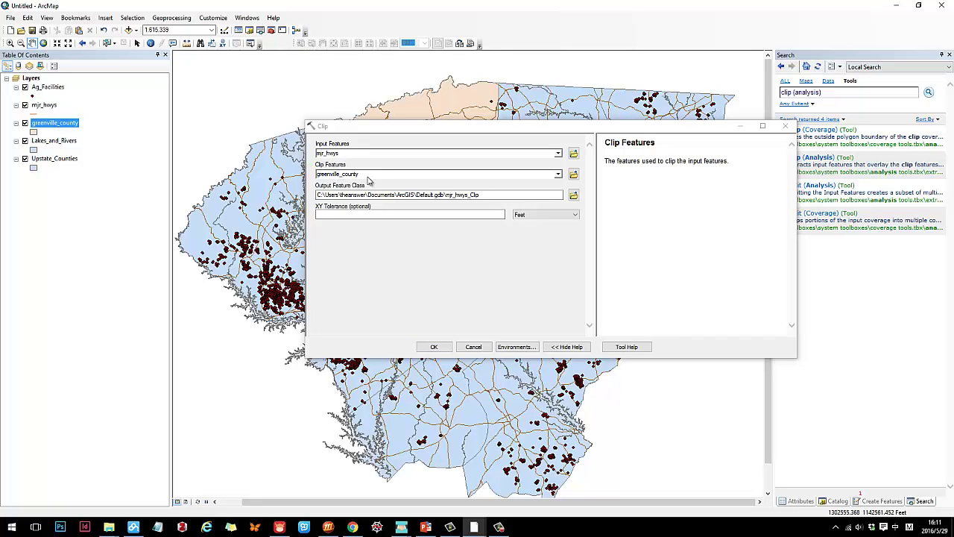
pyautogui.click(573, 174)
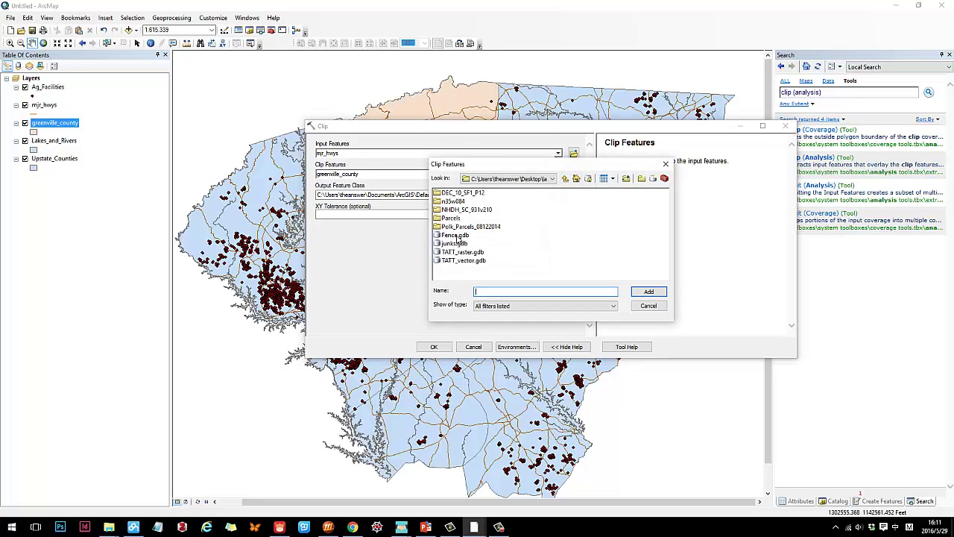
pyautogui.doubleClick(455, 244)
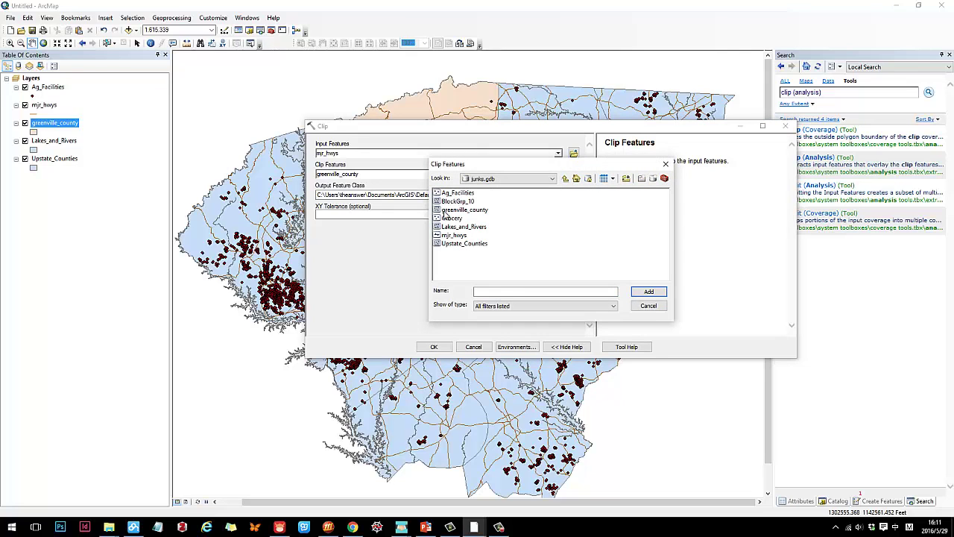
pyautogui.click(462, 226)
pyautogui.click(454, 235)
pyautogui.click(648, 306)
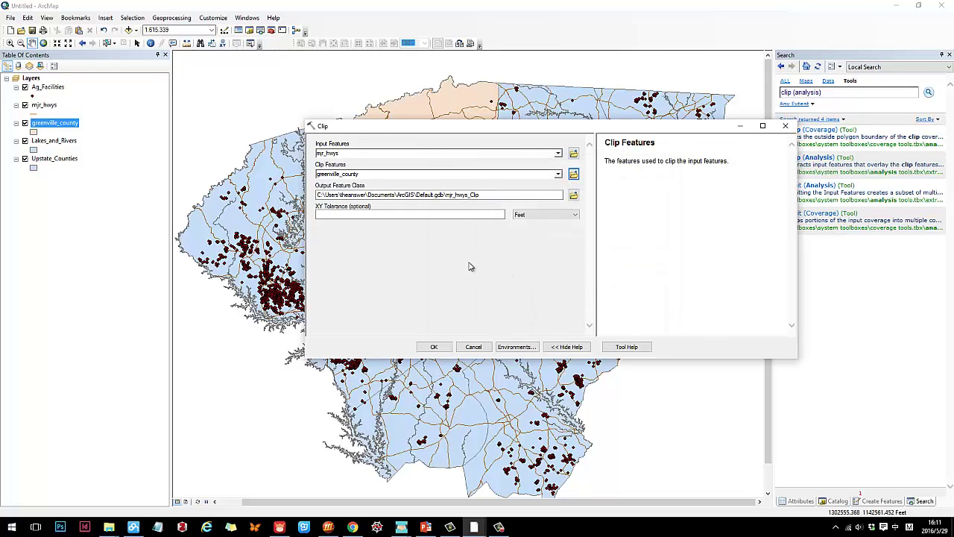
pyautogui.moveTo(510, 128); pyautogui.dragTo(533, 80)
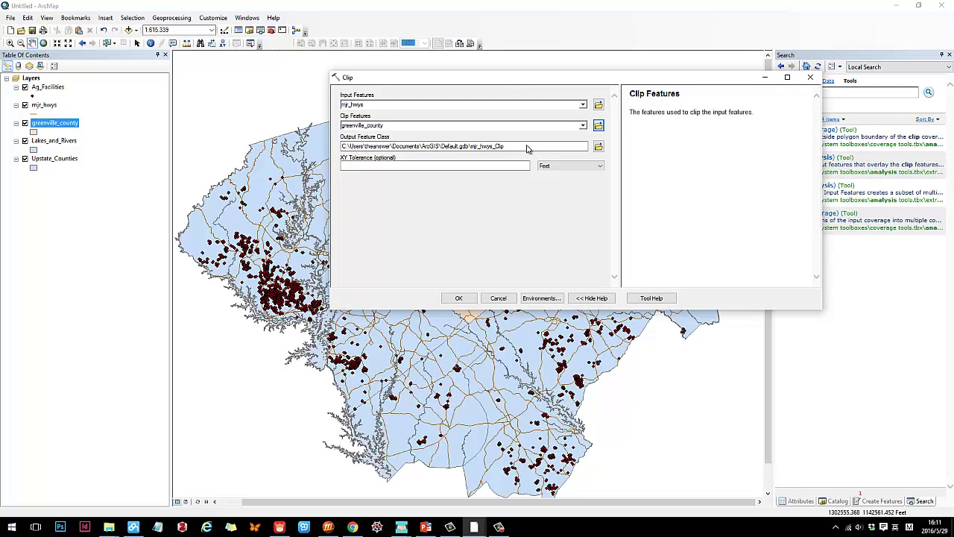
pyautogui.moveTo(526, 147); pyautogui.dragTo(386, 152)
pyautogui.click(421, 148)
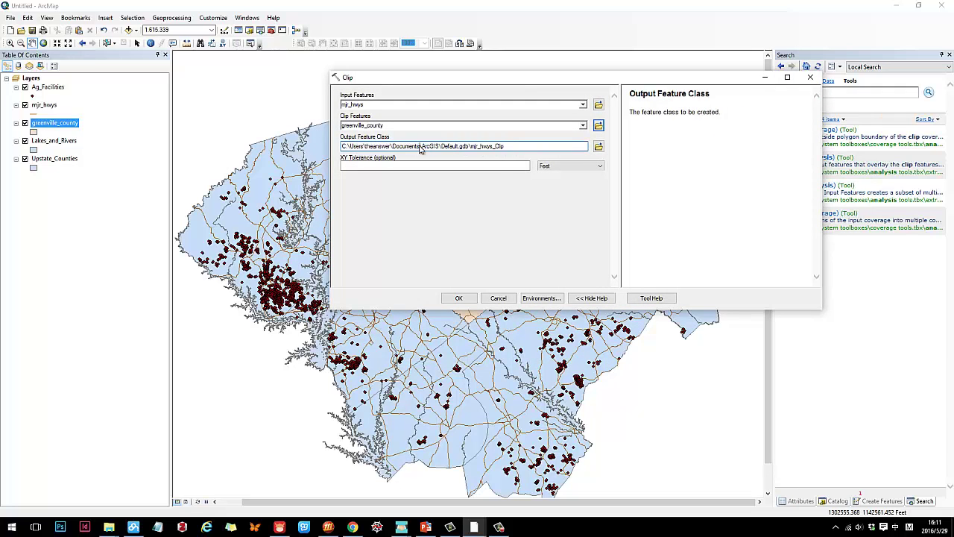
pyautogui.moveTo(496, 149); pyautogui.dragTo(351, 151)
pyautogui.click(522, 151)
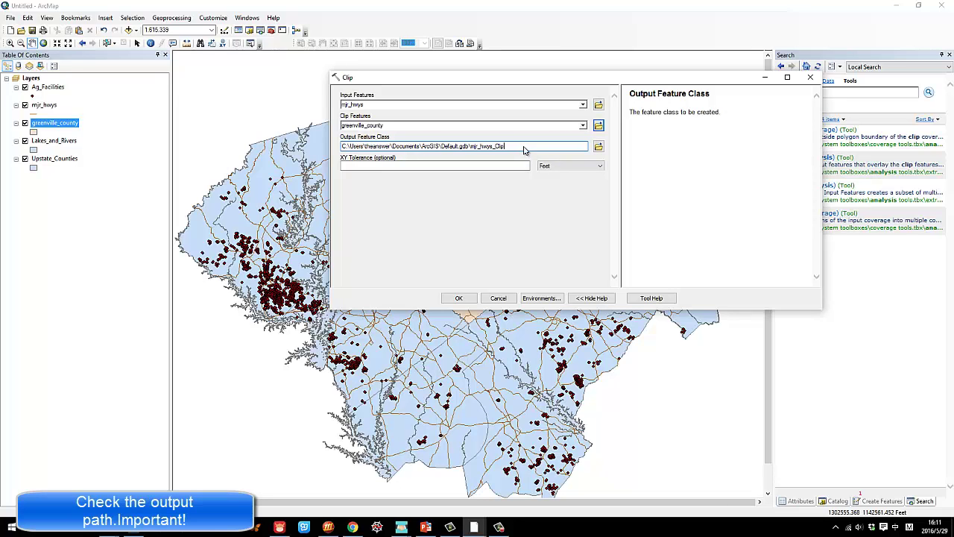
pyautogui.moveTo(524, 150); pyautogui.dragTo(417, 150)
pyautogui.click(430, 150)
pyautogui.moveTo(560, 82); pyautogui.dragTo(490, 95)
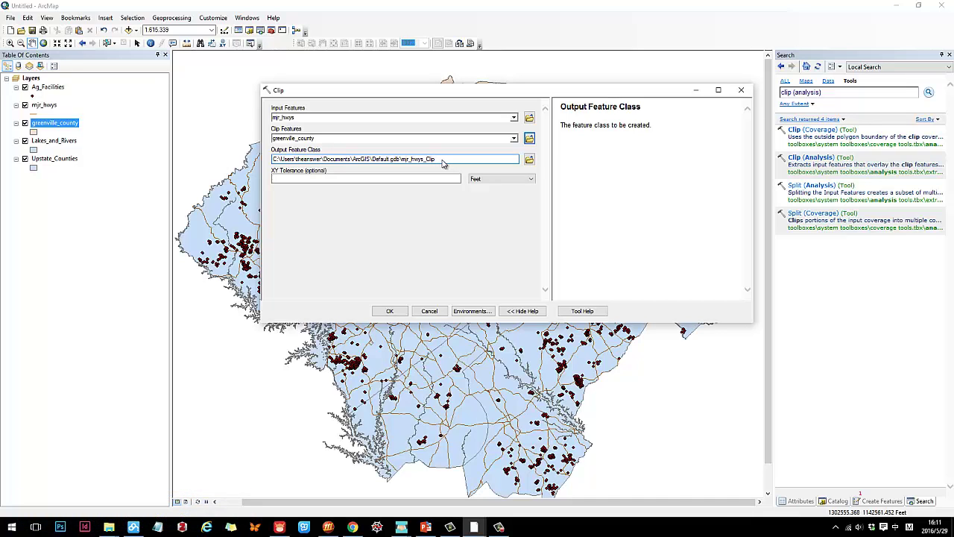
pyautogui.moveTo(442, 163)
pyautogui.mouseDown()
pyautogui.moveTo(274, 166)
pyautogui.moveTo(448, 166)
pyautogui.mouseUp()
# Save the Clip output as mjr_hwy_clip in junks.gdb and run the clip.
pyautogui.click(531, 160)
pyautogui.moveTo(494, 188); pyautogui.dragTo(604, 121)
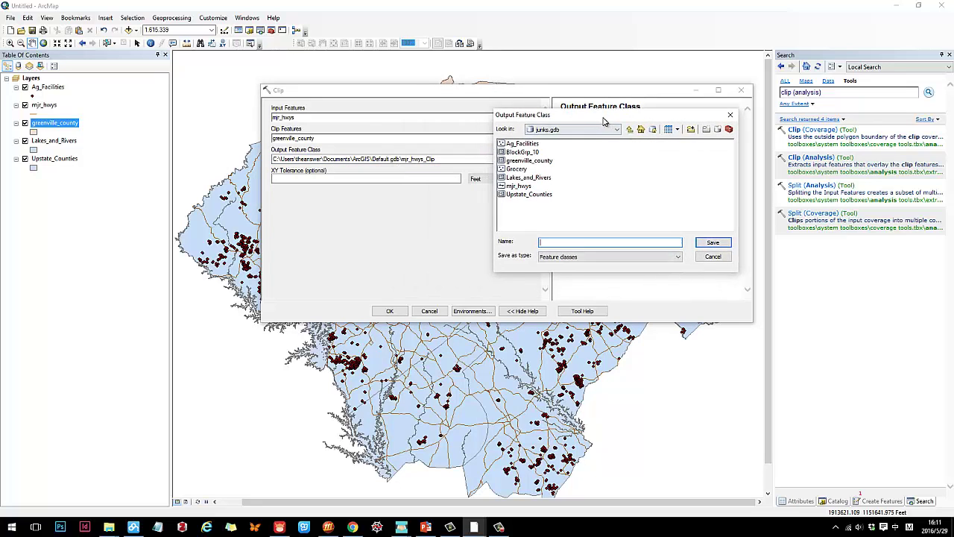
pyautogui.click(629, 129)
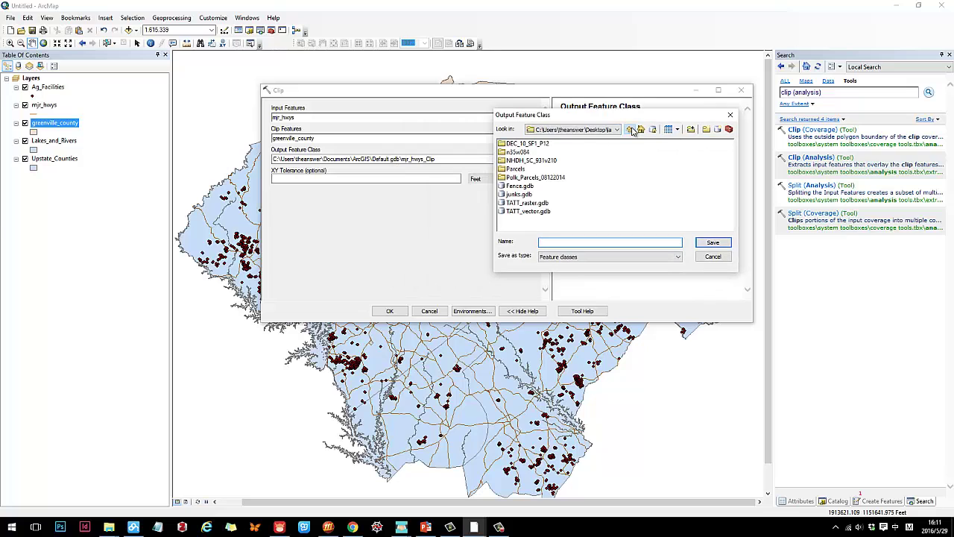
pyautogui.doubleClick(517, 195)
pyautogui.click(575, 241)
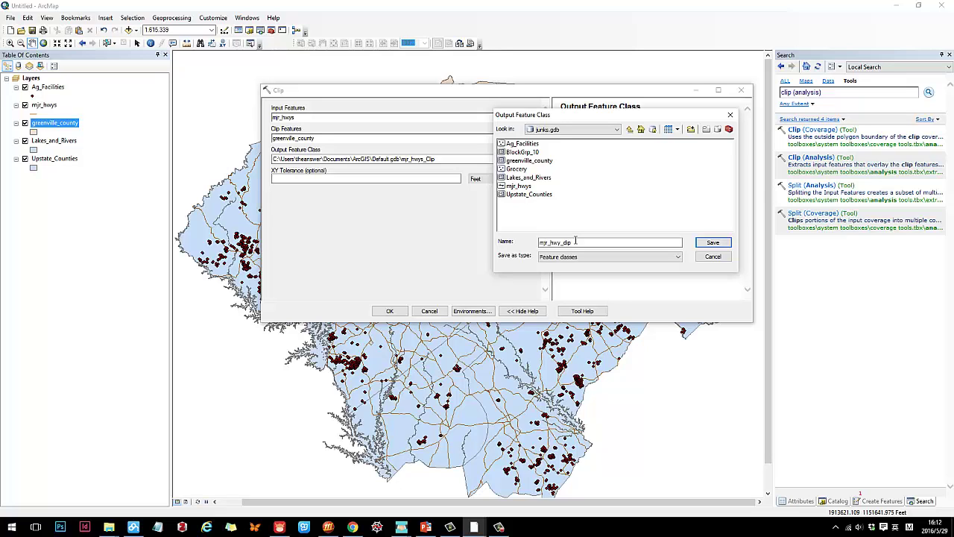
pyautogui.press('Return')
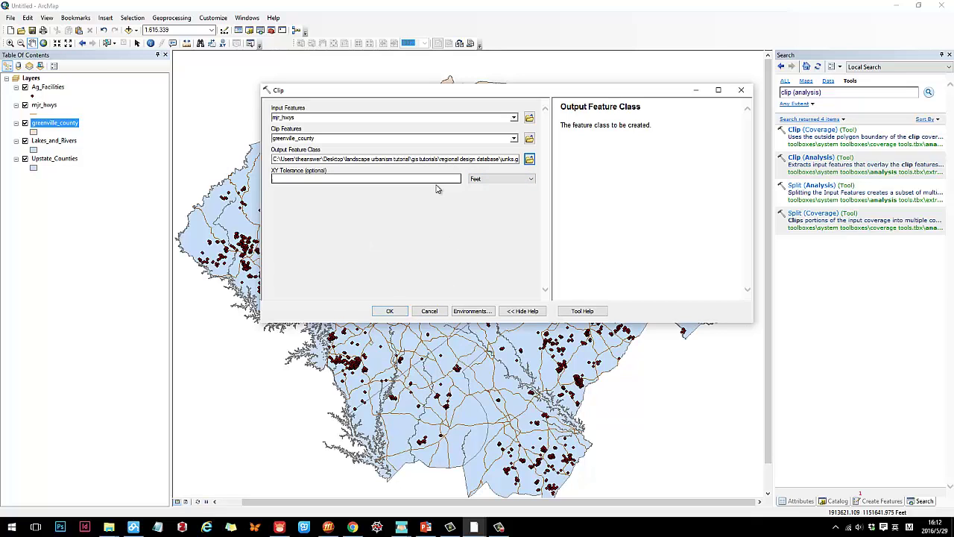
pyautogui.click(397, 310)
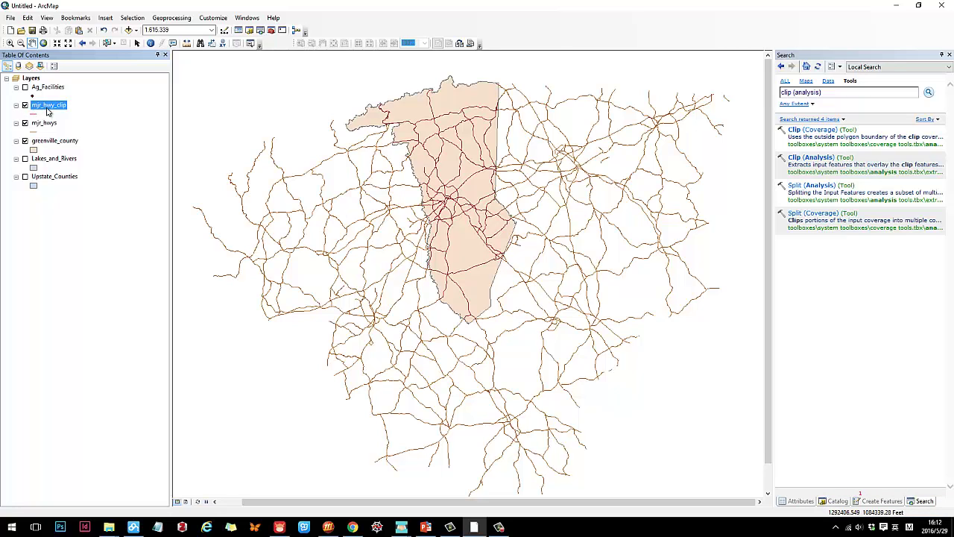
# Find the new mjr_hwy_clip in junks.gdb and hide the regional mjr_hwys layer.
pyautogui.click(836, 501)
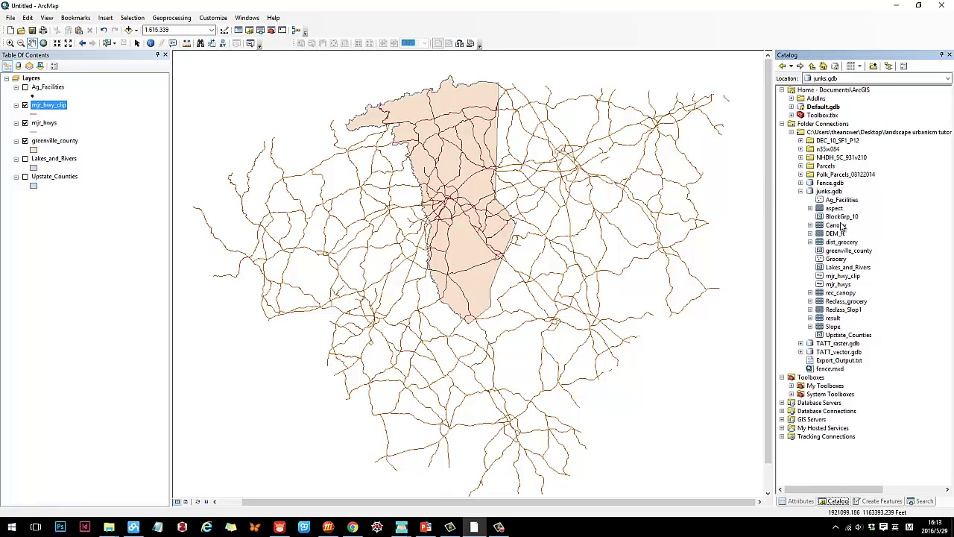
pyautogui.click(841, 293)
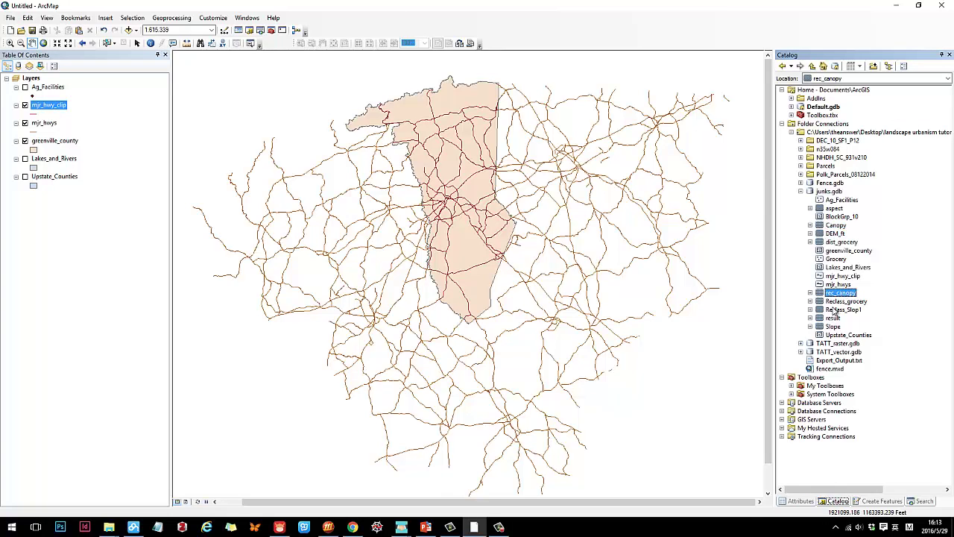
pyautogui.click(838, 284)
pyautogui.click(844, 277)
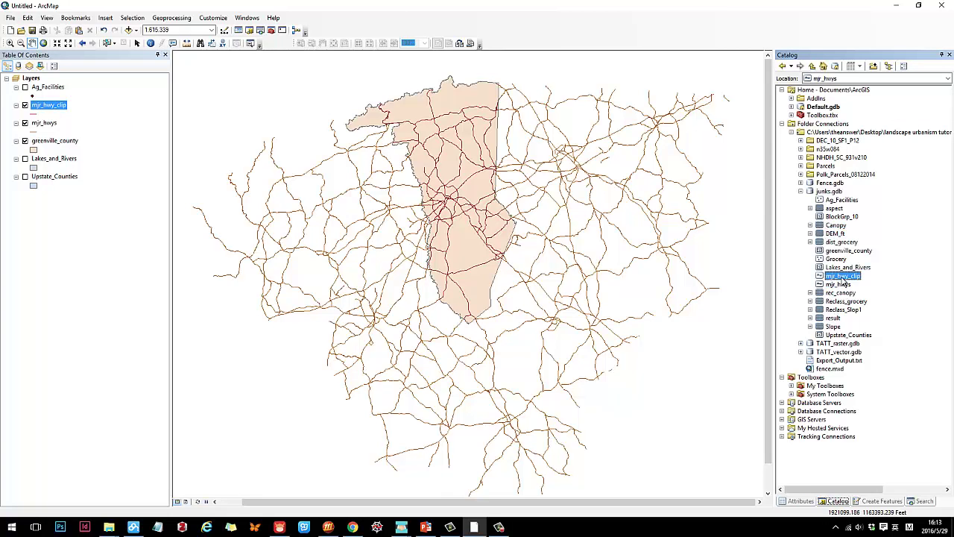
pyautogui.click(24, 124)
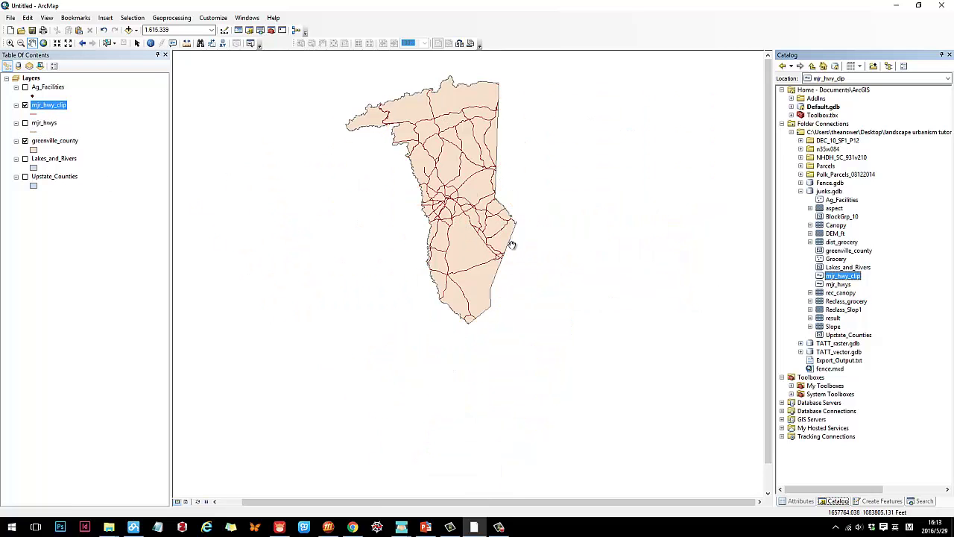
# Zoom to about 1:300,000 and open mjr_hwy_clip's Layer Properties.
pyautogui.scroll(2, 532, 299)
pyautogui.scroll(-1, 532, 299)
pyautogui.scroll(-1, 447, 254)
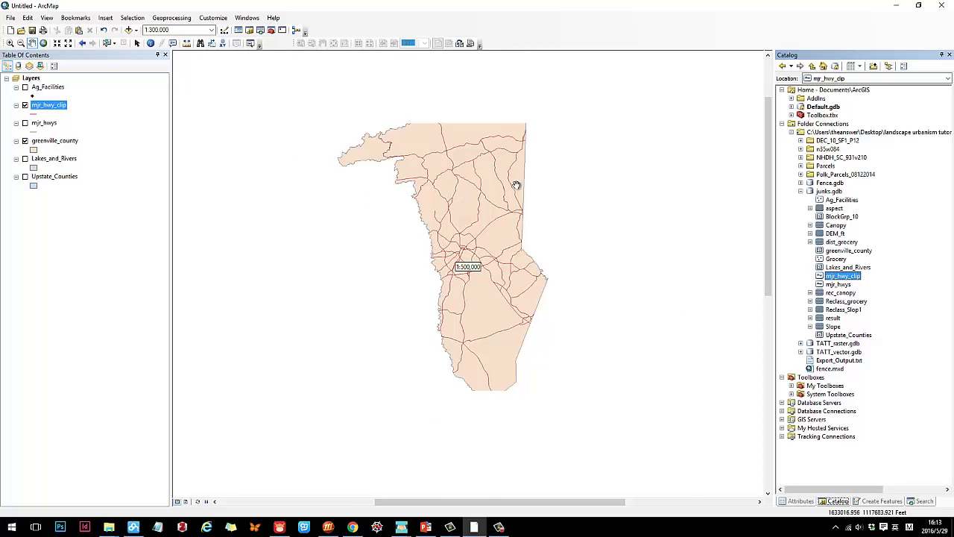
pyautogui.scroll(1, 501, 146)
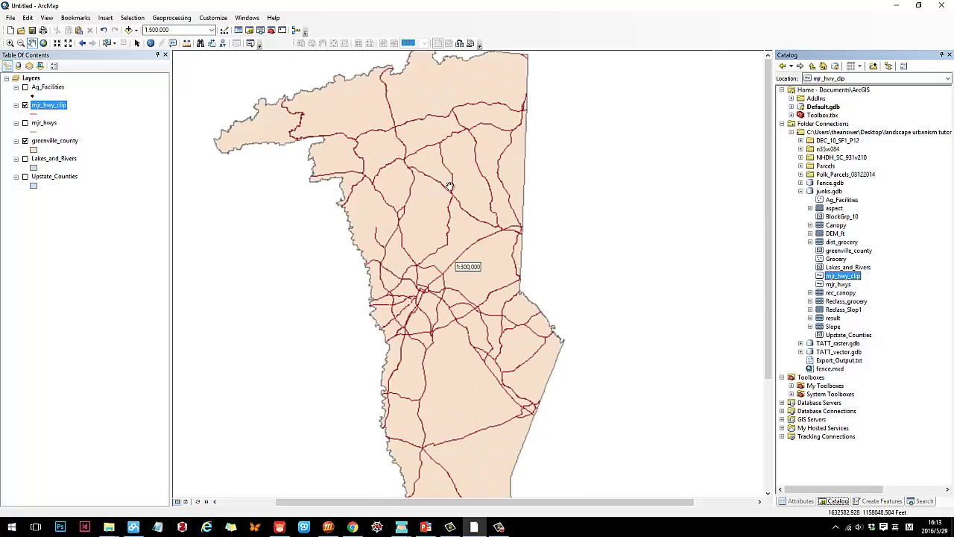
pyautogui.click(43, 107)
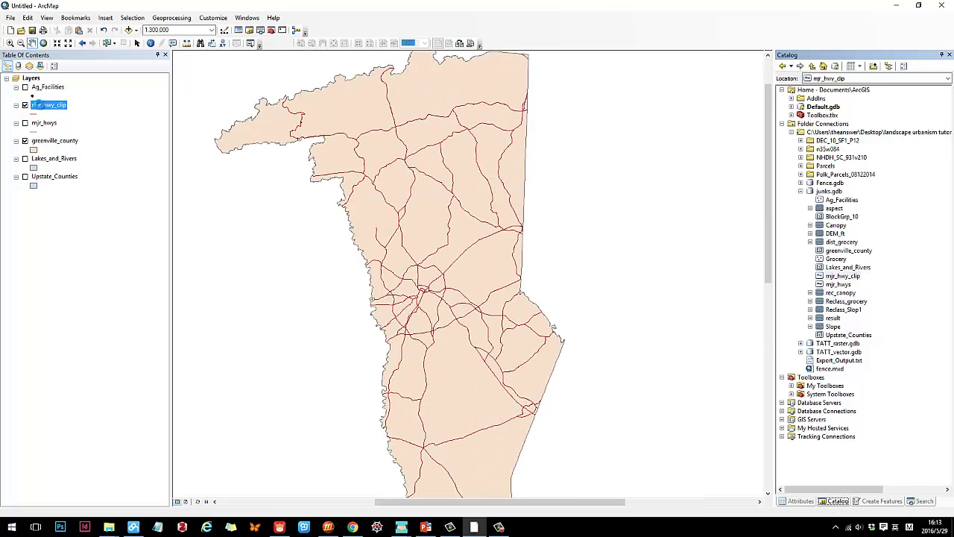
pyautogui.doubleClick(43, 105)
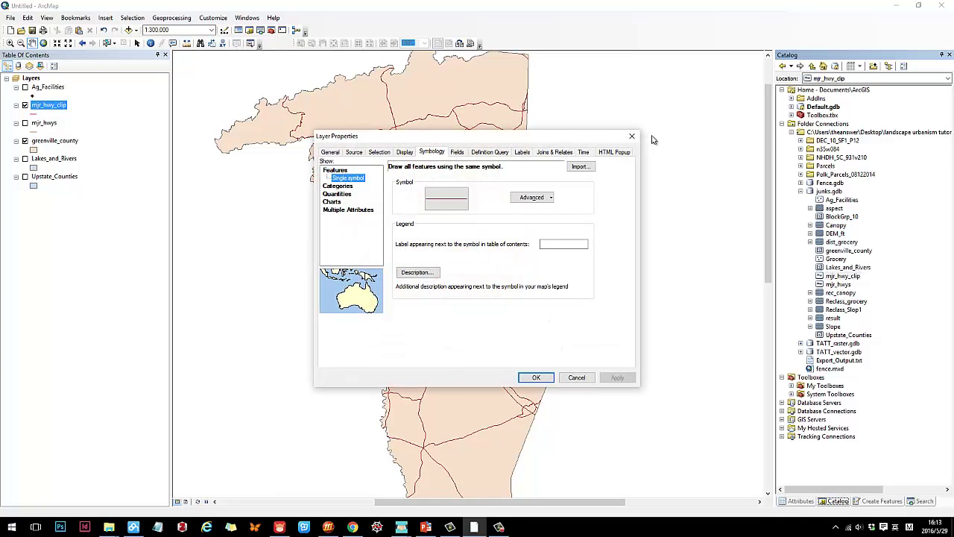
# Close Layer Properties and review mjr_hwy_clip's attribute table, including Shape_Length, then close it.
pyautogui.click(632, 136)
pyautogui.rightClick(46, 108)
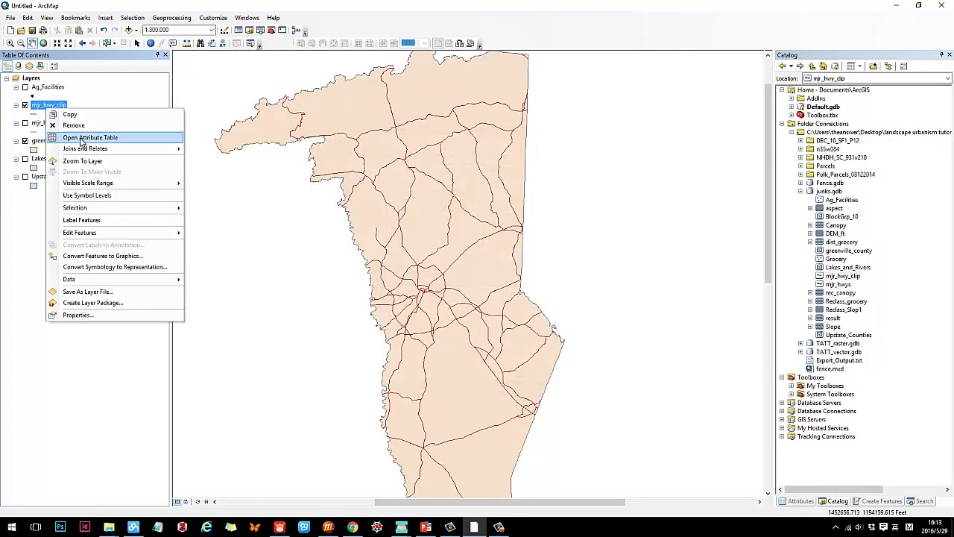
pyautogui.click(82, 138)
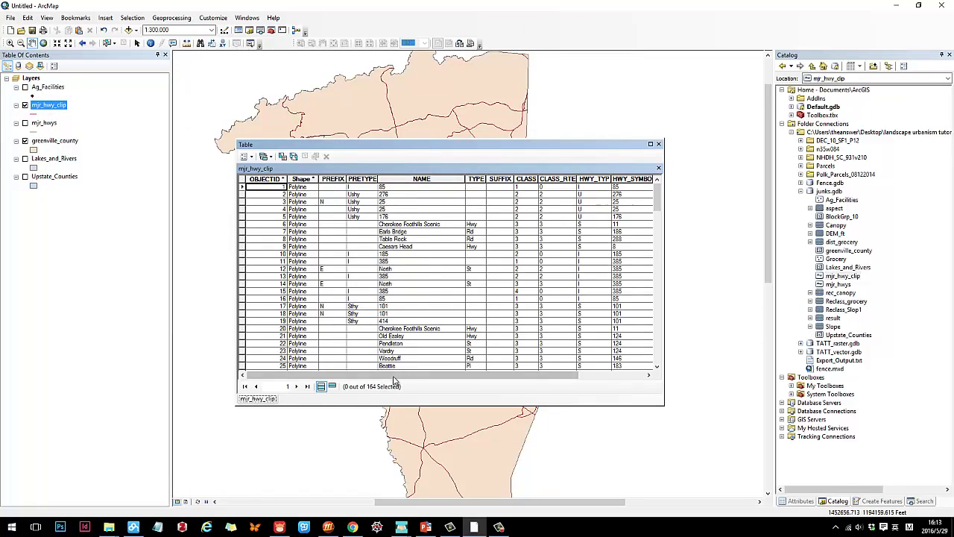
pyautogui.moveTo(394, 381); pyautogui.dragTo(460, 381)
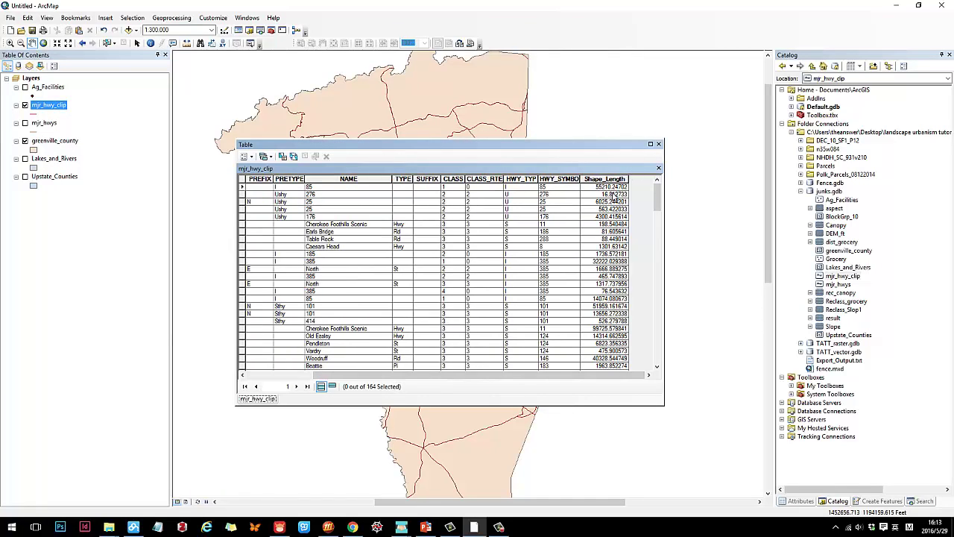
pyautogui.moveTo(613, 196); pyautogui.dragTo(609, 367)
pyautogui.click(658, 144)
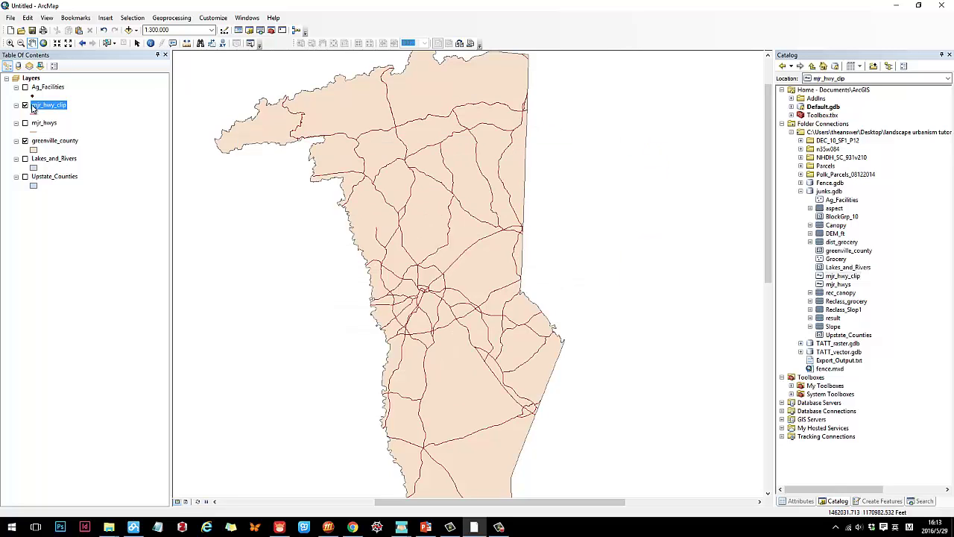
# Pan the map slightly, collapse junks.gdb, and glance at the tutorial slides.
pyautogui.moveTo(451, 191); pyautogui.dragTo(451, 180)
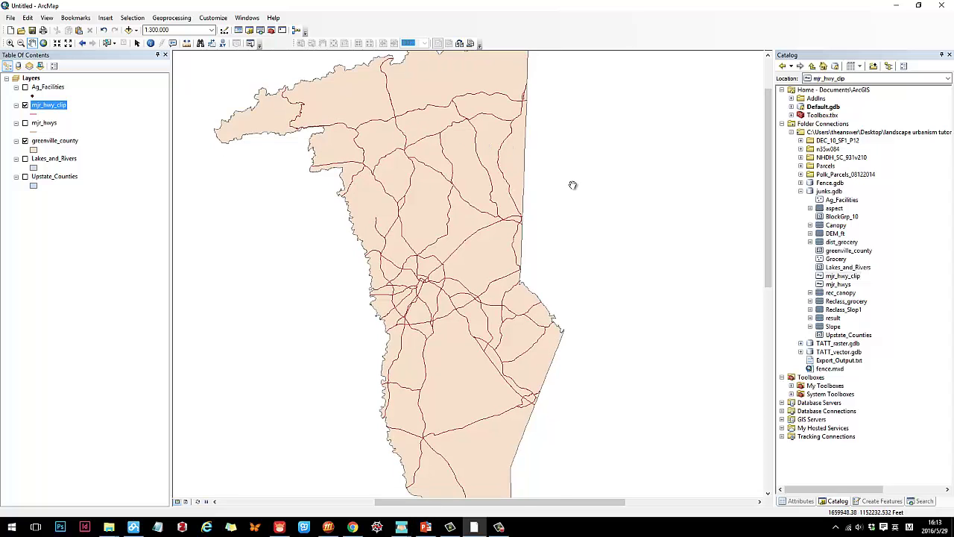
pyautogui.click(801, 191)
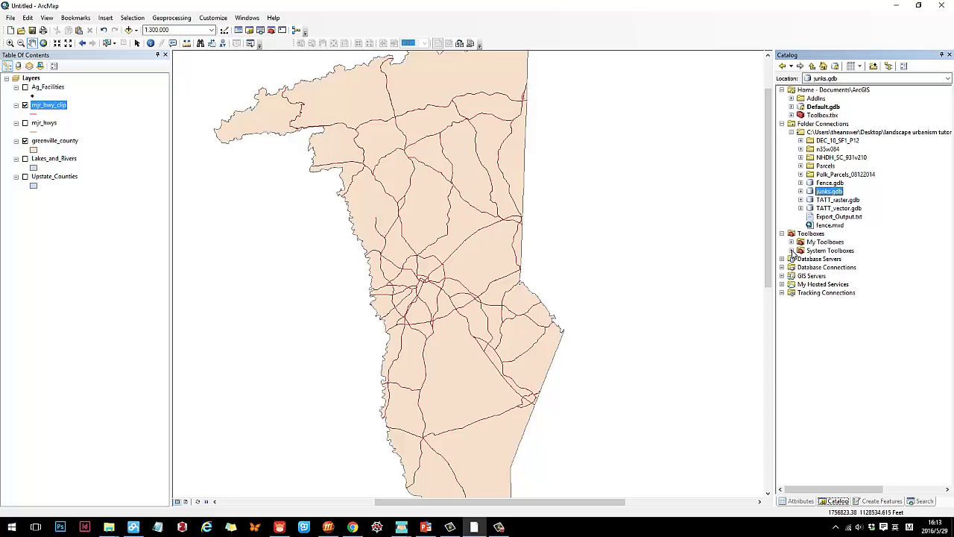
pyautogui.click(426, 527)
pyautogui.scroll(-1, 290, 305)
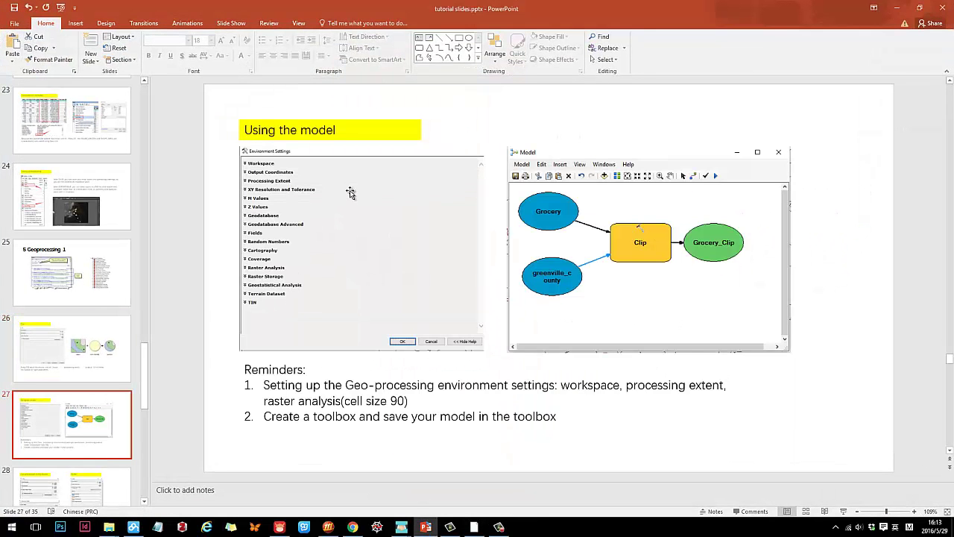
pyautogui.click(897, 12)
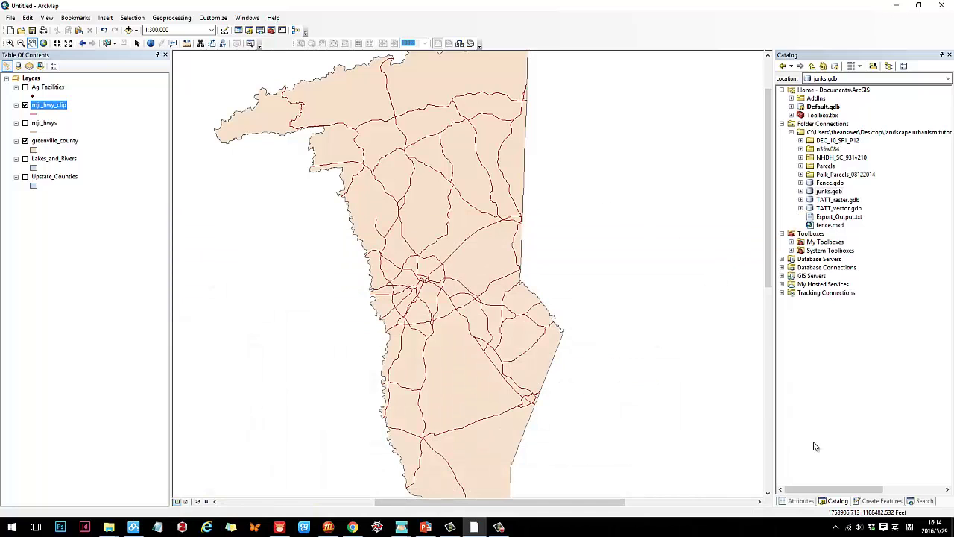
# Open Clip (Analysis) from the clip search results, then close it unused.
pyautogui.click(916, 502)
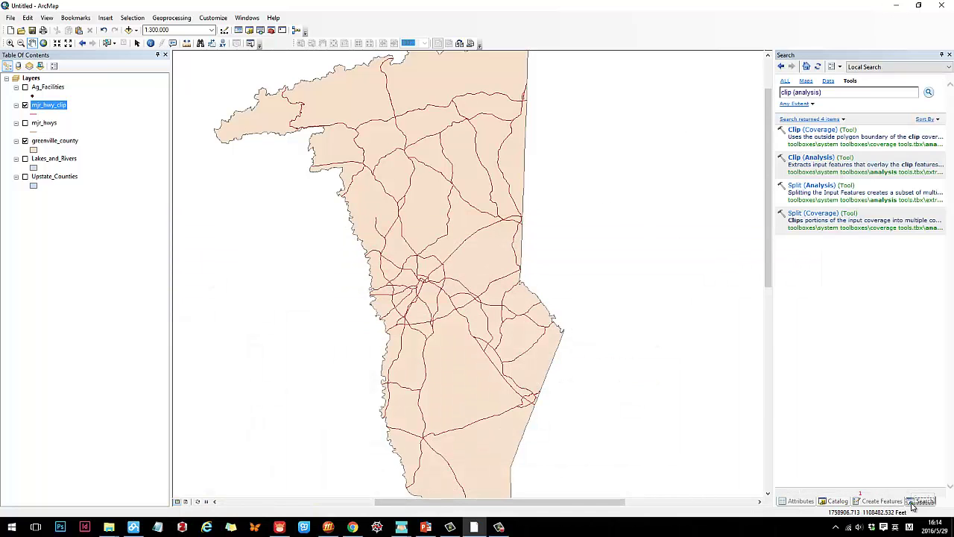
pyautogui.click(819, 159)
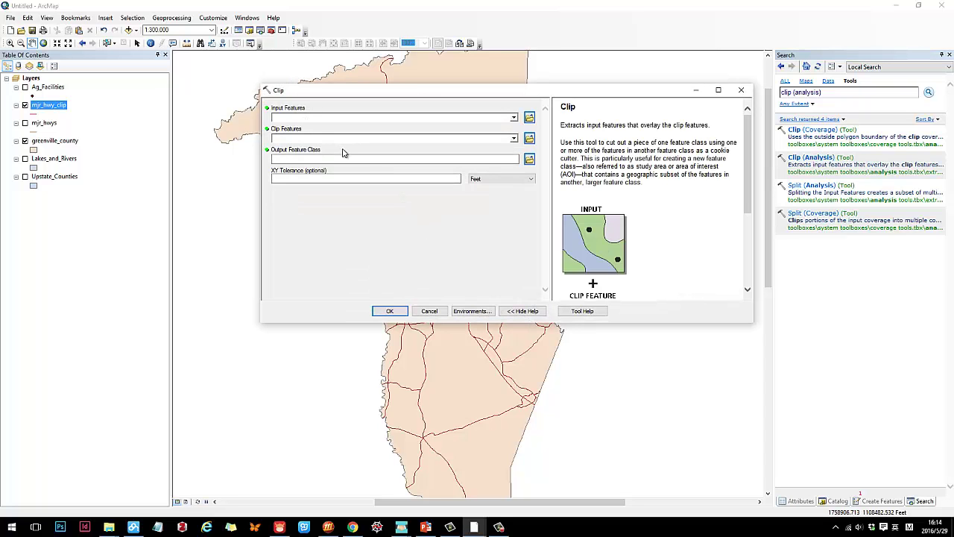
pyautogui.click(741, 90)
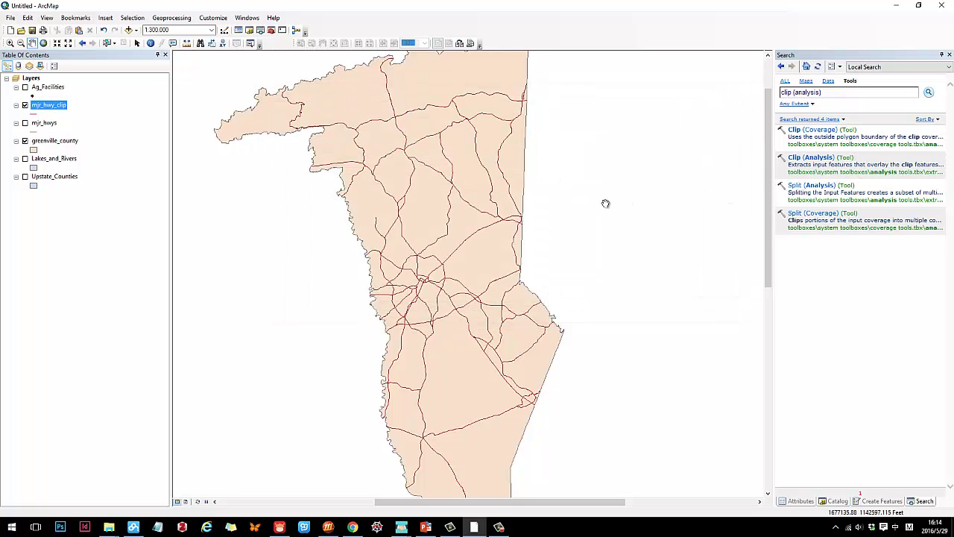
# Open a new, empty ModelBuilder model window beside the clip (analysis) search results.
pyautogui.click(837, 502)
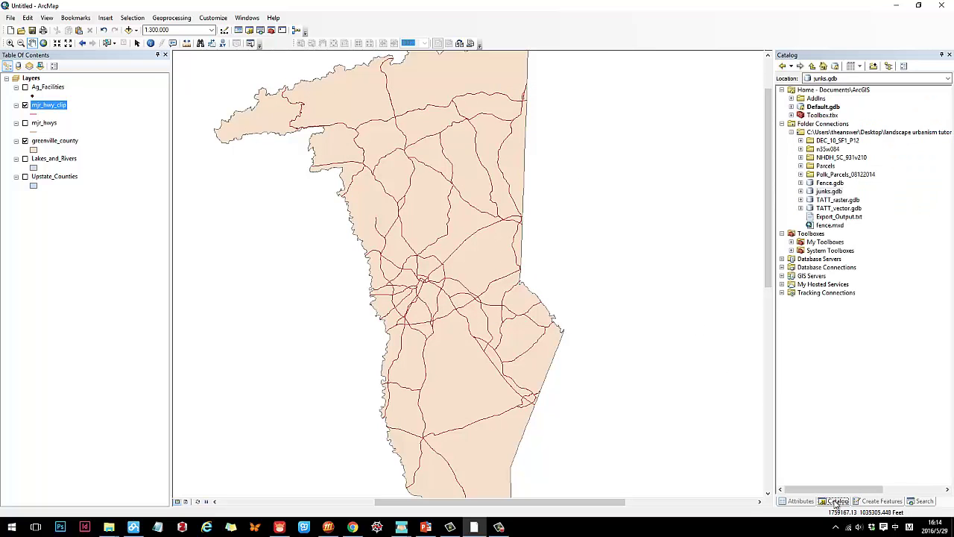
pyautogui.click(801, 191)
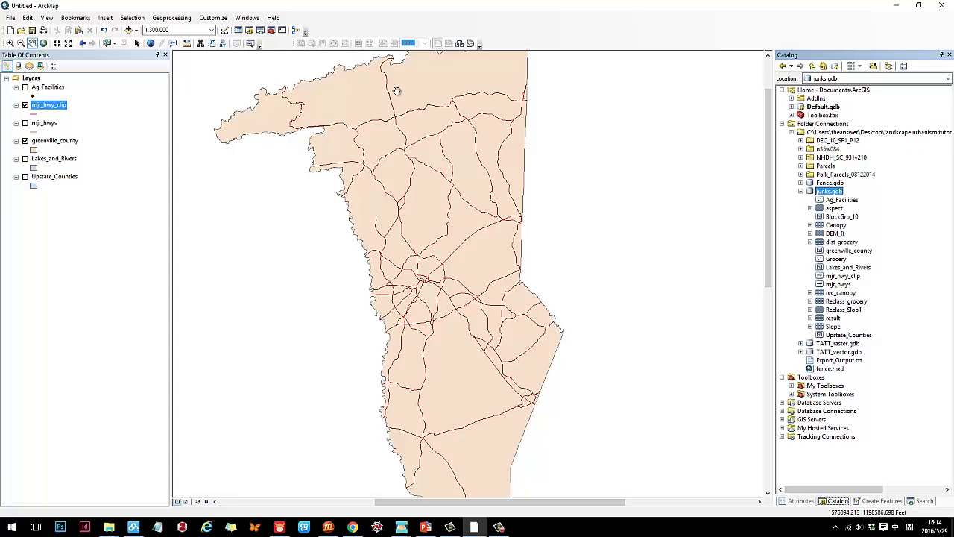
pyautogui.click(295, 31)
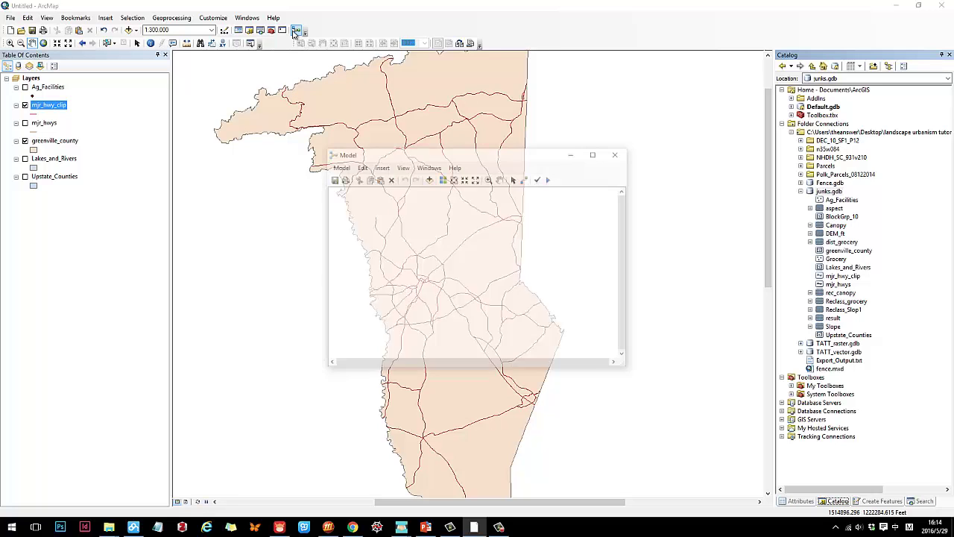
pyautogui.moveTo(465, 207); pyautogui.dragTo(305, 202)
pyautogui.moveTo(337, 172); pyautogui.dragTo(315, 172)
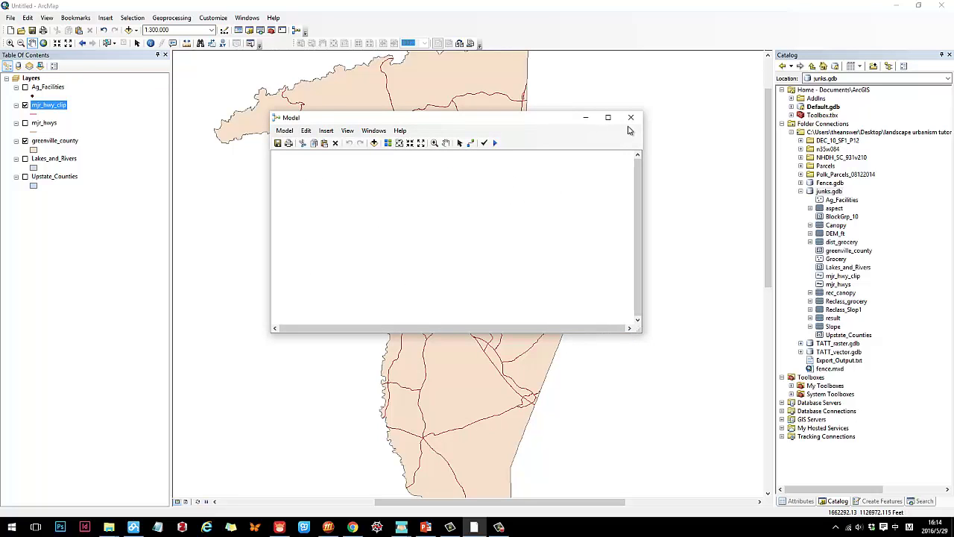
pyautogui.click(802, 191)
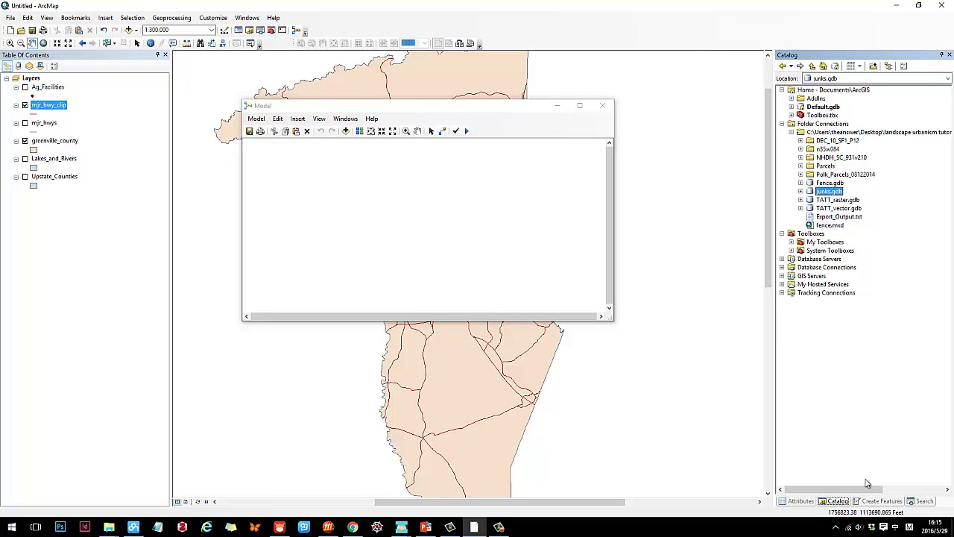
pyautogui.click(878, 501)
pyautogui.click(923, 501)
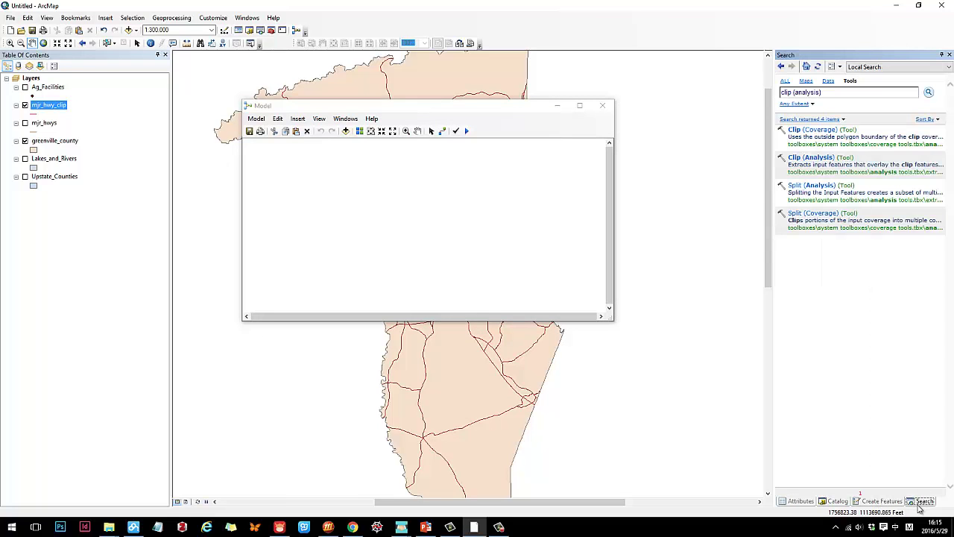
# Add two Clip tools, Clip and Clip (2), to the model and make the window taller.
pyautogui.click(814, 158)
pyautogui.moveTo(814, 158); pyautogui.dragTo(313, 188)
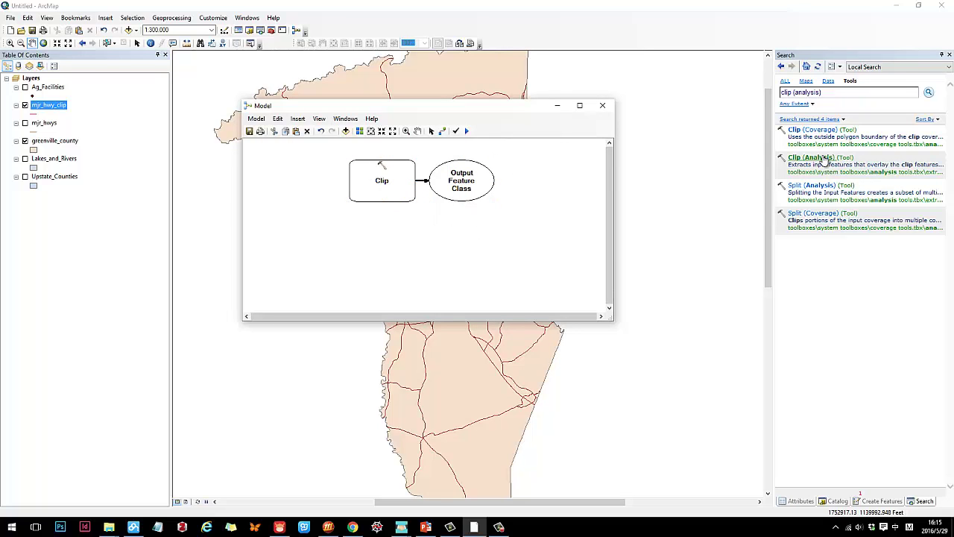
pyautogui.moveTo(824, 161); pyautogui.dragTo(397, 253)
pyautogui.moveTo(525, 321); pyautogui.dragTo(524, 409)
# Search for 'extract by mask' and add the Extract by Mask tool to the model.
pyautogui.click(864, 93)
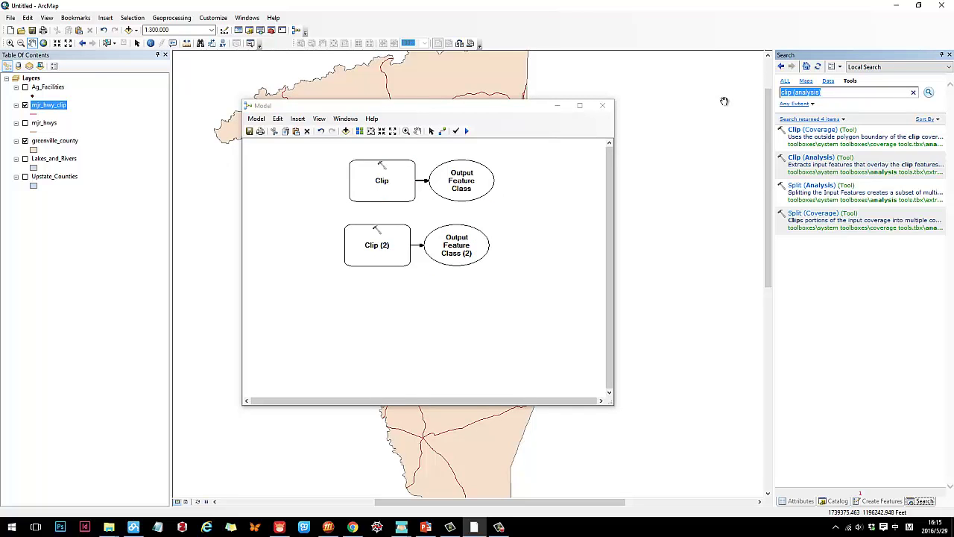
pyautogui.write('extra')
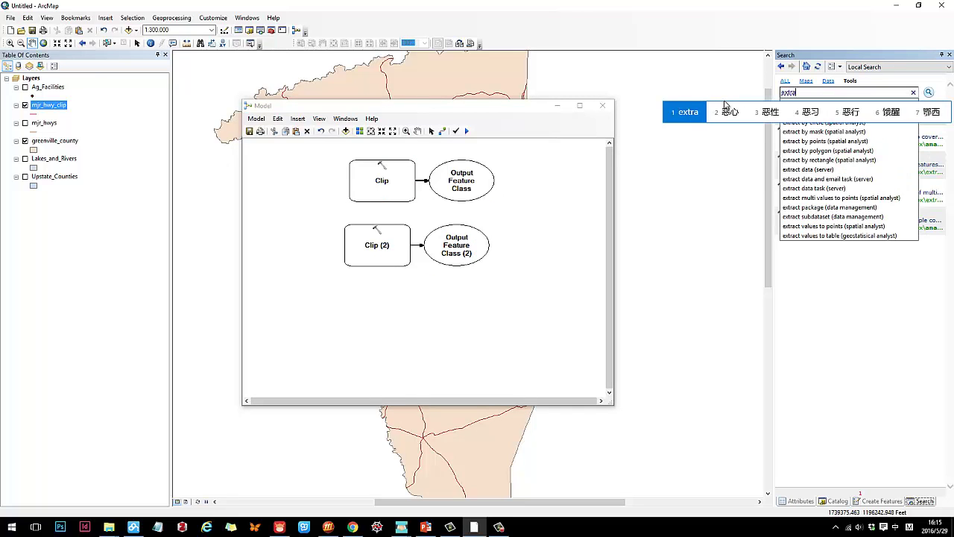
pyautogui.write('ct')
pyautogui.press('space')
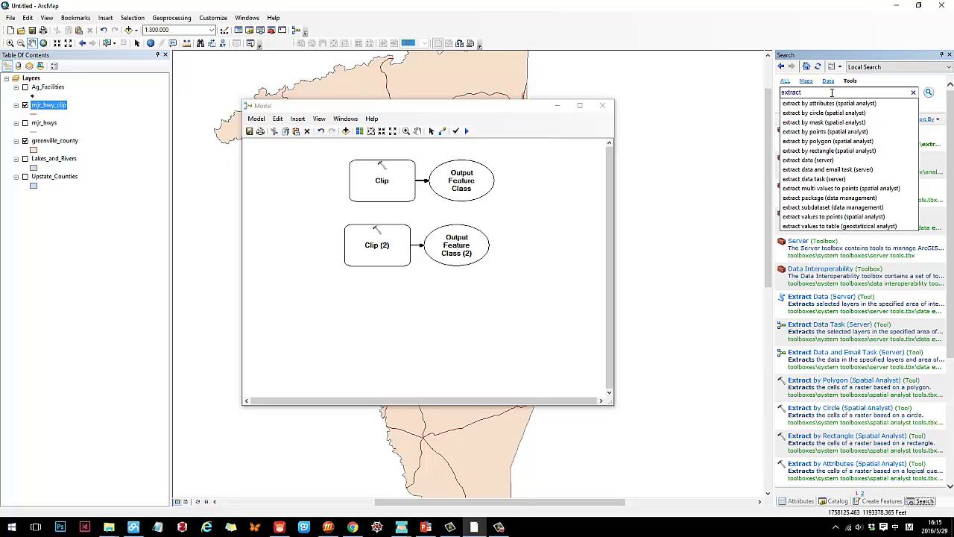
pyautogui.write('by mask')
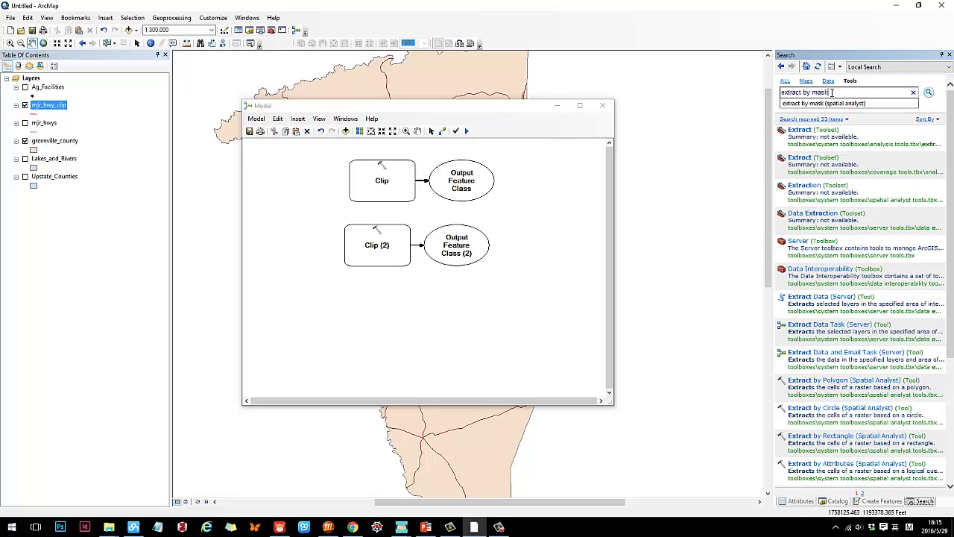
pyautogui.press('Return')
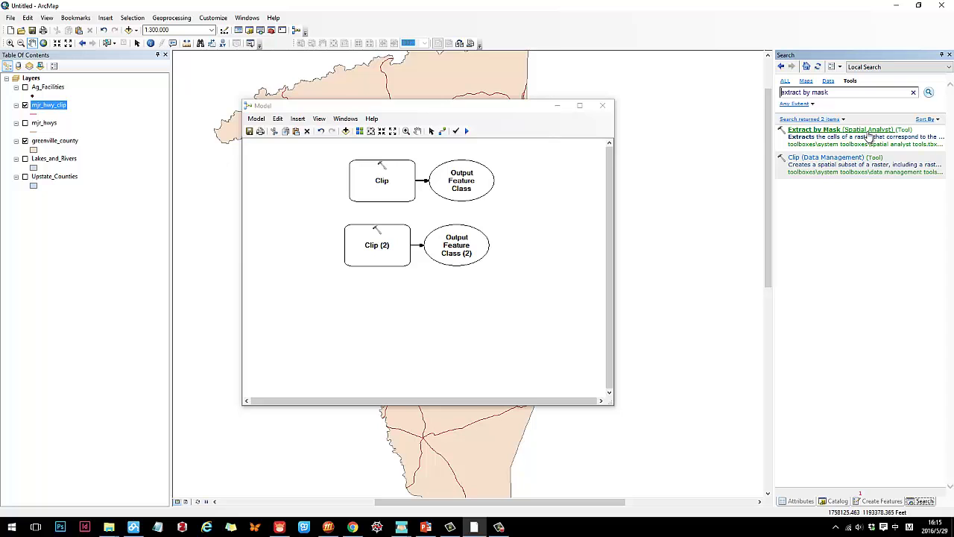
pyautogui.moveTo(868, 136); pyautogui.dragTo(415, 322)
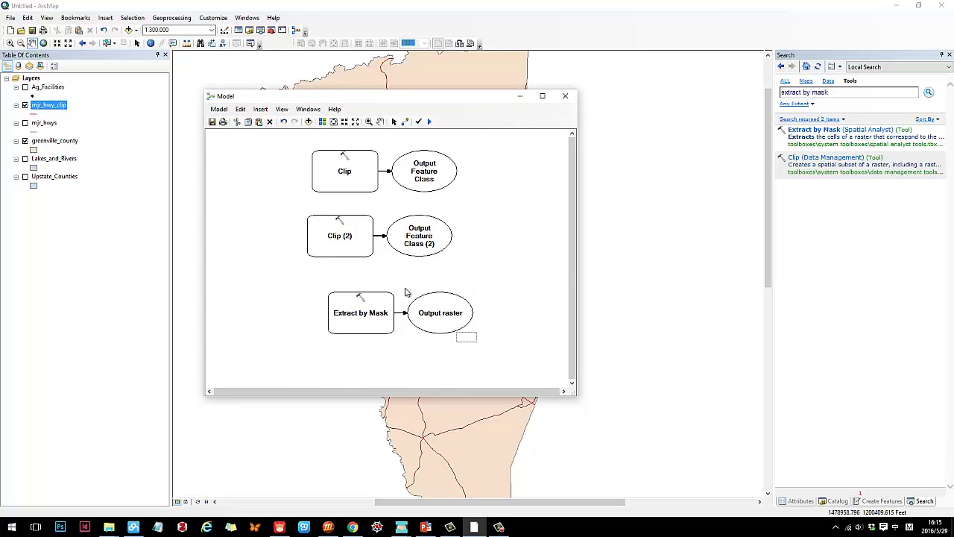
# Shift the whole model diagram and move the Extract by Mask pair up-left.
pyautogui.moveTo(478, 345); pyautogui.dragTo(286, 146)
pyautogui.moveTo(340, 161); pyautogui.dragTo(344, 174)
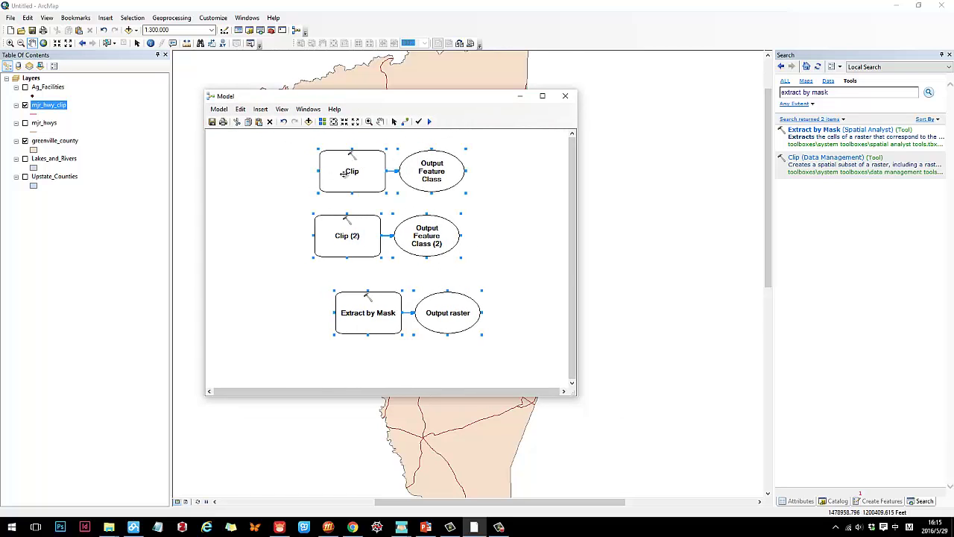
pyautogui.moveTo(500, 350); pyautogui.dragTo(353, 288)
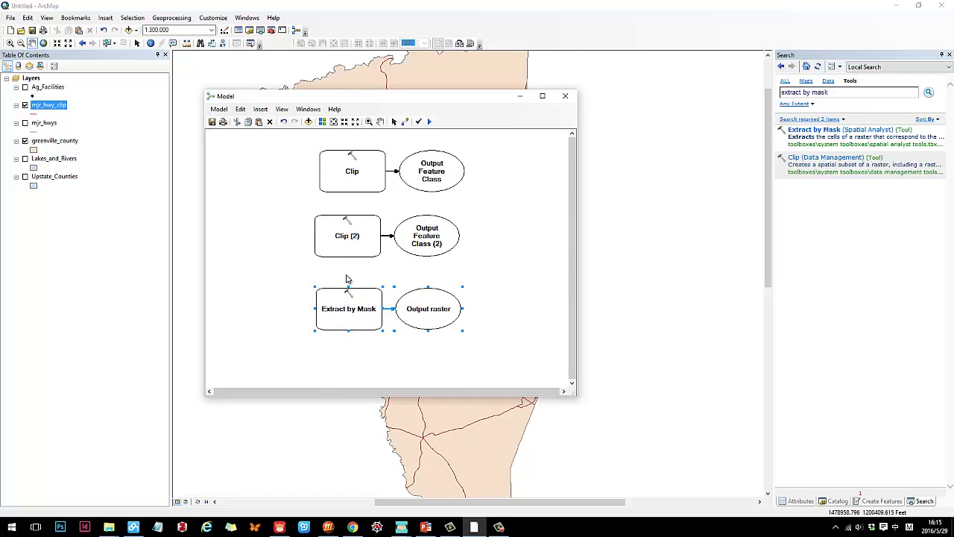
pyautogui.moveTo(283, 143); pyautogui.dragTo(502, 351)
pyautogui.click(838, 501)
pyautogui.click(549, 276)
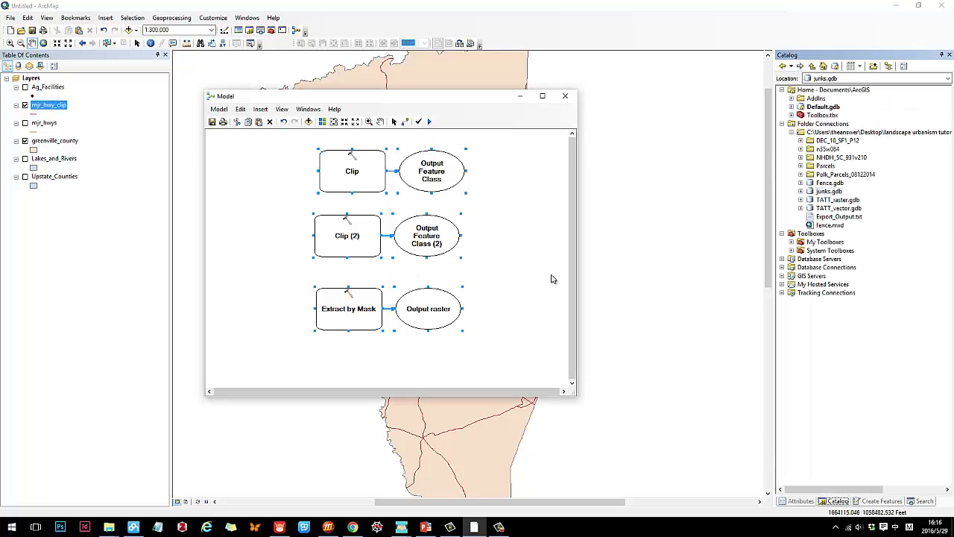
# Duplicate the Extract by Mask pair with Ctrl+C/Ctrl+V and move the copy up-right.
pyautogui.moveTo(361, 312); pyautogui.dragTo(299, 294)
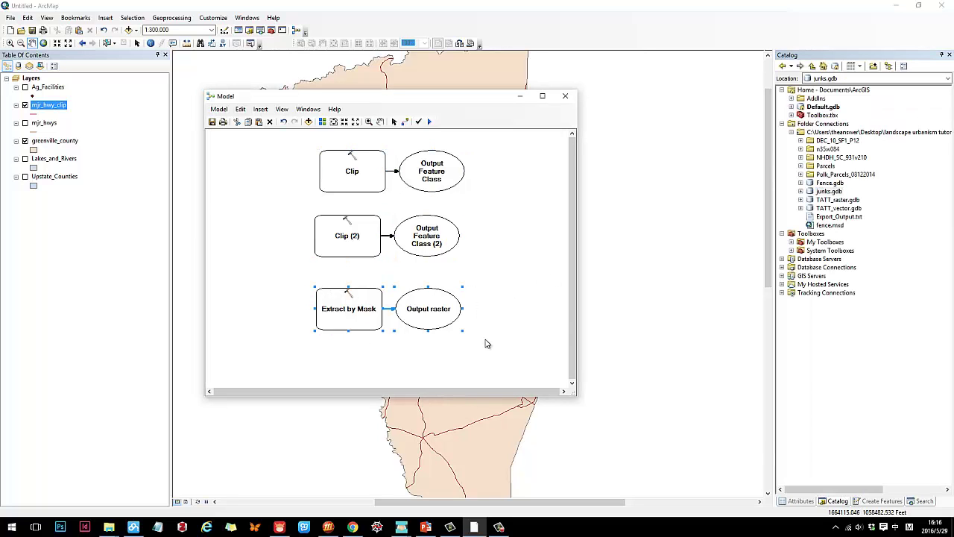
pyautogui.hotkey('ctrl', 'c')
pyautogui.hotkey('ctrl', 'v')
pyautogui.scroll(-1, 431, 284)
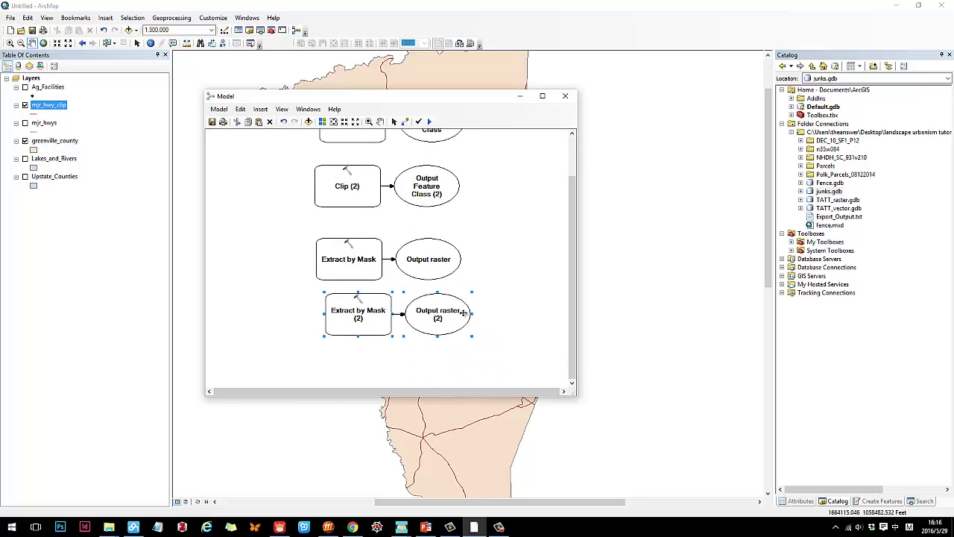
pyautogui.moveTo(461, 305); pyautogui.dragTo(451, 322)
pyautogui.scroll(2, 489, 274)
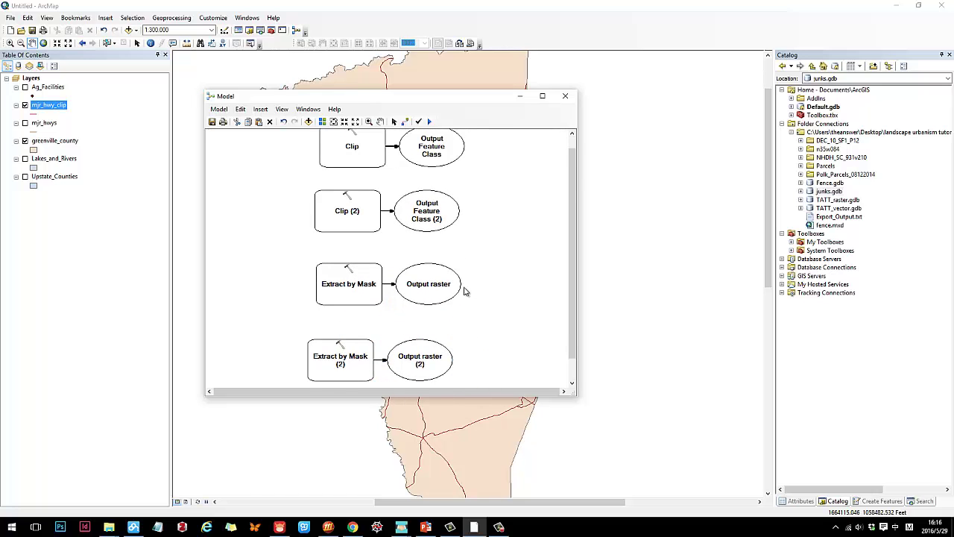
pyautogui.moveTo(471, 275); pyautogui.dragTo(312, 213)
pyautogui.scroll(-2, 392, 231)
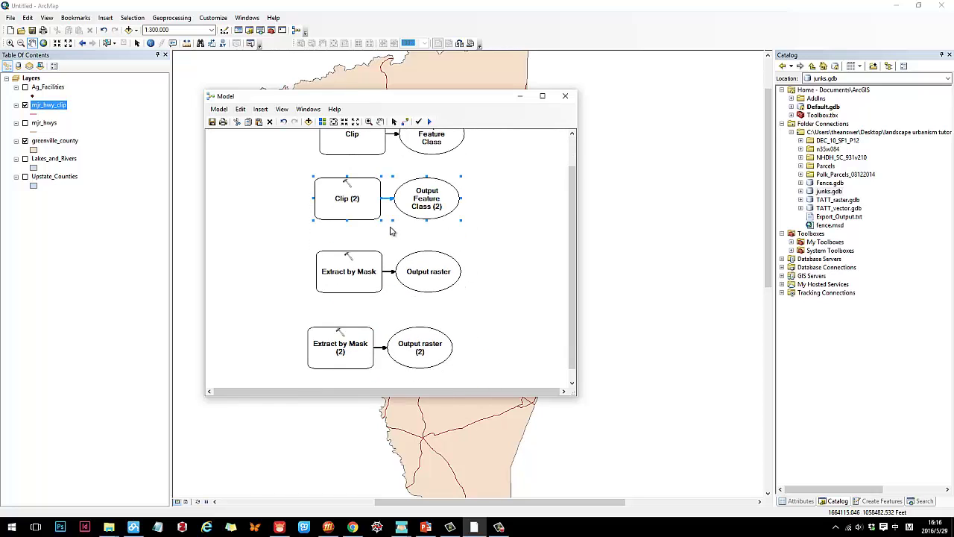
pyautogui.scroll(-1, 376, 242)
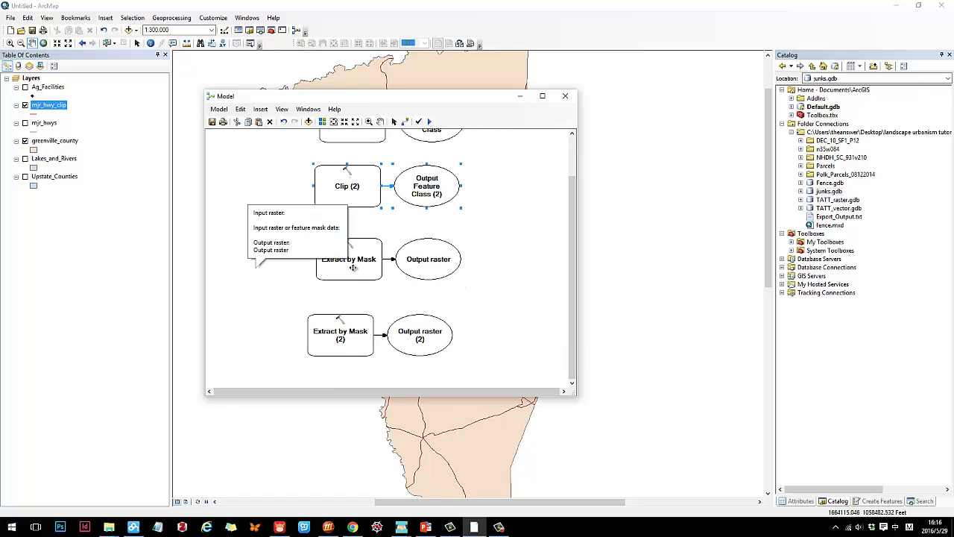
pyautogui.moveTo(350, 246); pyautogui.dragTo(378, 249)
pyautogui.scroll(1, 378, 249)
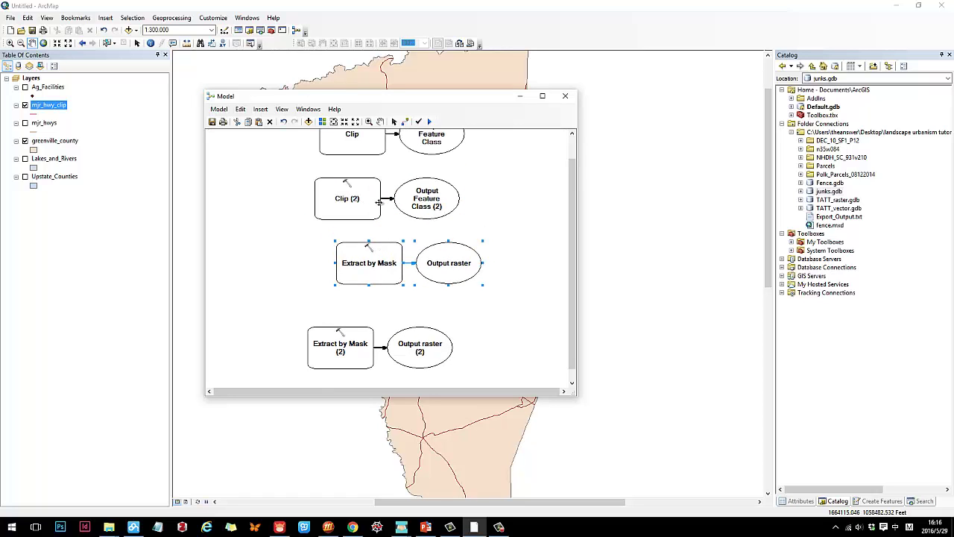
# Rearrange the Clip and Extract by Mask elements within the model diagram.
pyautogui.click(492, 225)
pyautogui.moveTo(501, 312); pyautogui.dragTo(350, 241)
pyautogui.scroll(2, 350, 246)
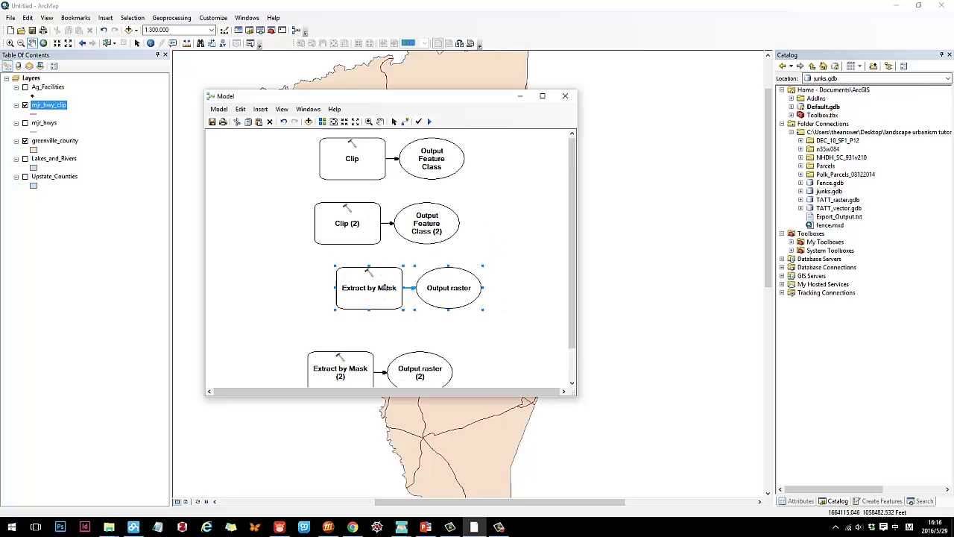
pyautogui.moveTo(360, 299); pyautogui.dragTo(510, 165)
pyautogui.scroll(2, 543, 226)
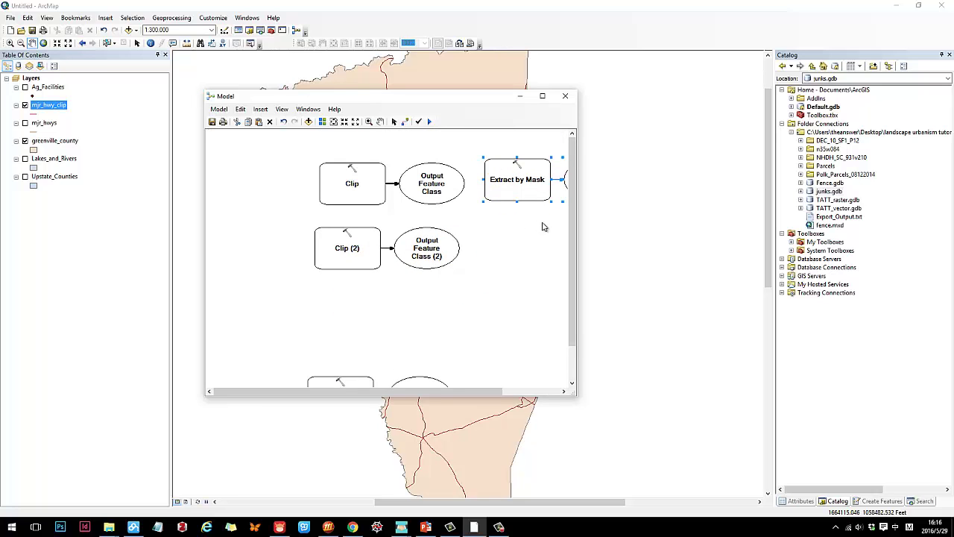
pyautogui.moveTo(385, 393); pyautogui.dragTo(427, 393)
pyautogui.moveTo(544, 212); pyautogui.dragTo(238, 154)
pyautogui.moveTo(308, 178); pyautogui.dragTo(273, 170)
pyautogui.scroll(-3, 273, 170)
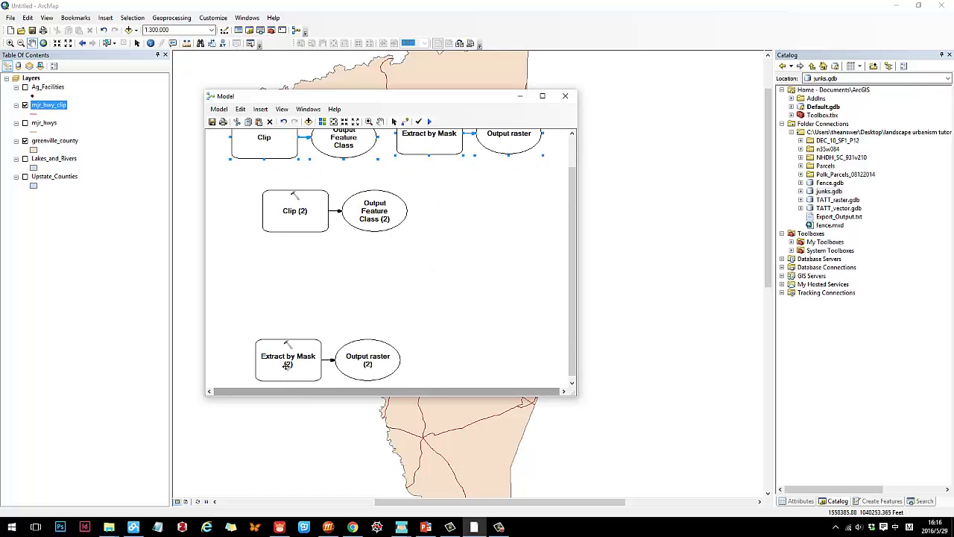
# Place Clip (2) below Extract by Mask (2), aligning the rows side by side.
pyautogui.moveTo(274, 340); pyautogui.dragTo(297, 274)
pyautogui.moveTo(414, 237); pyautogui.dragTo(310, 350)
pyautogui.scroll(2, 371, 191)
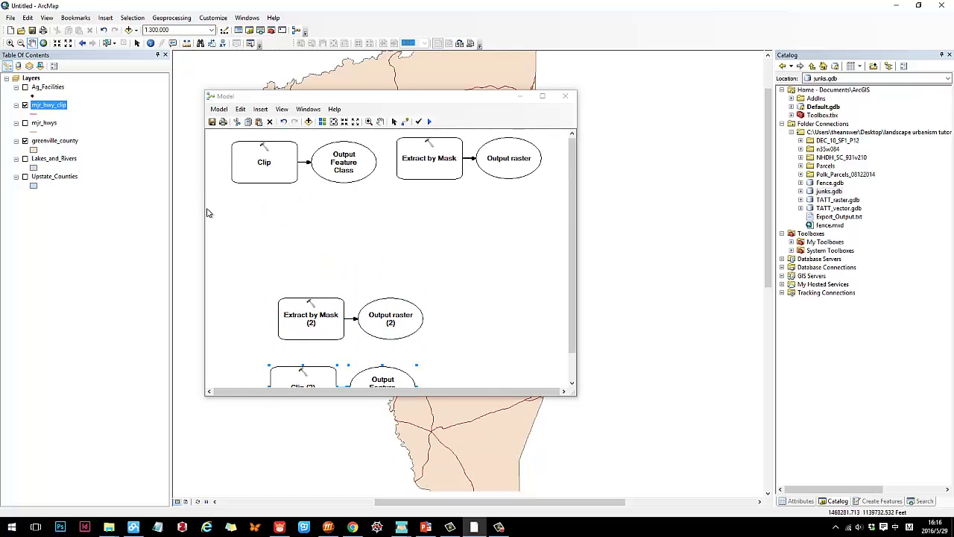
pyautogui.scroll(-3, 443, 220)
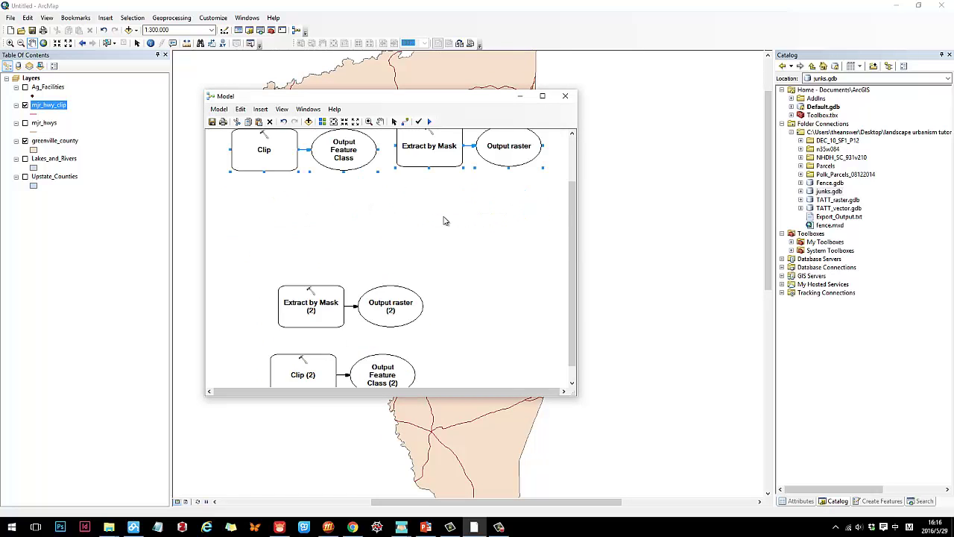
pyautogui.moveTo(225, 224); pyautogui.dragTo(212, 206)
pyautogui.moveTo(283, 244); pyautogui.dragTo(304, 179)
pyautogui.click(326, 159)
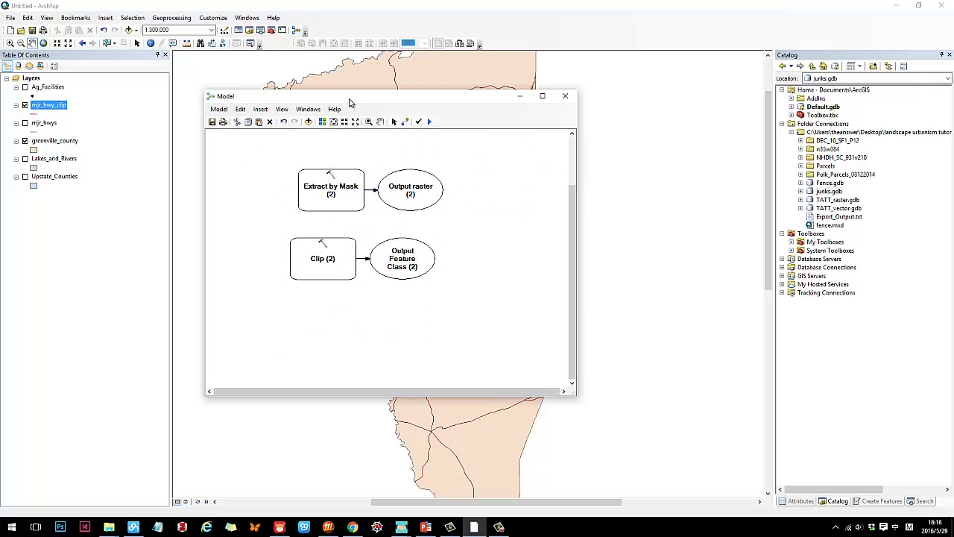
pyautogui.moveTo(350, 102); pyautogui.dragTo(329, 100)
pyautogui.scroll(3, 420, 205)
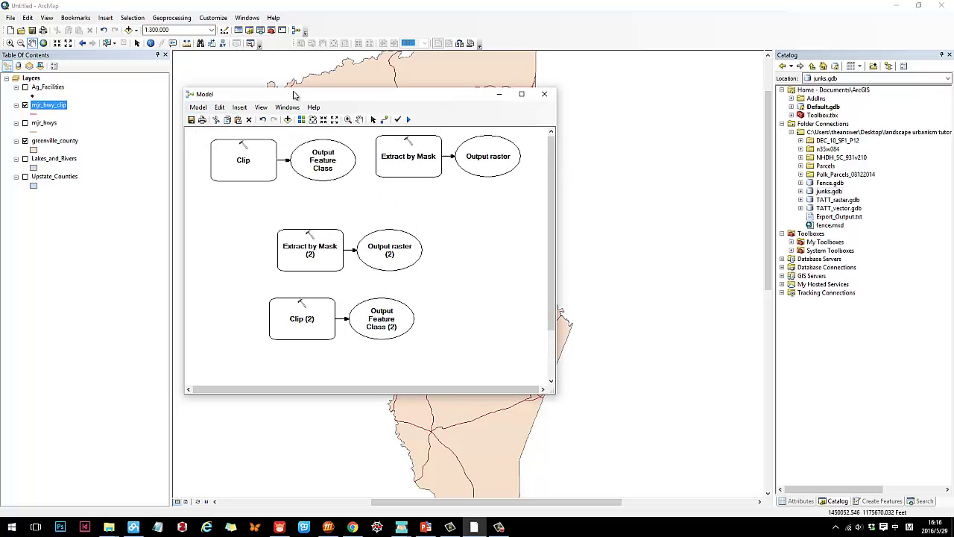
pyautogui.moveTo(287, 95); pyautogui.dragTo(326, 87)
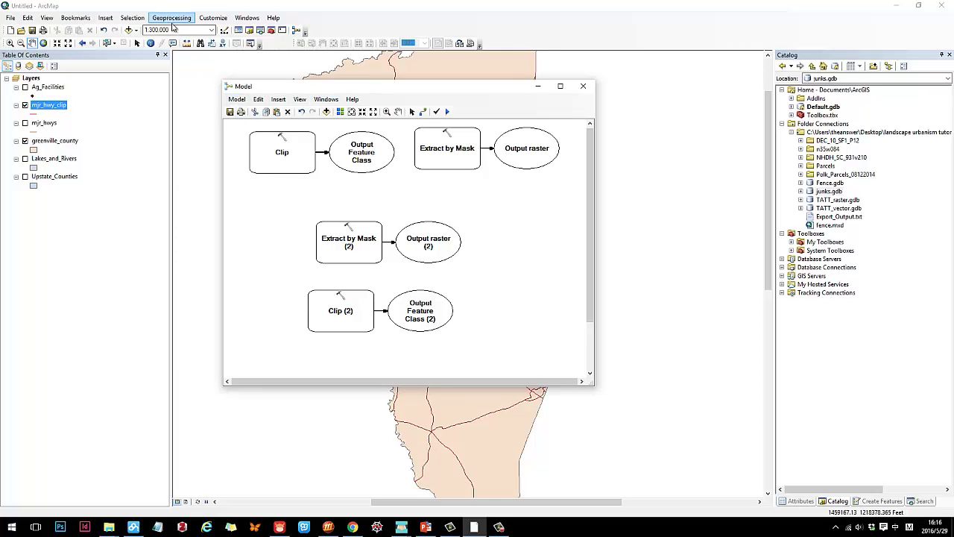
# Open Geoprocessing Environment Settings and expand Workspace, showing the Default.gdb paths.
pyautogui.click(165, 19)
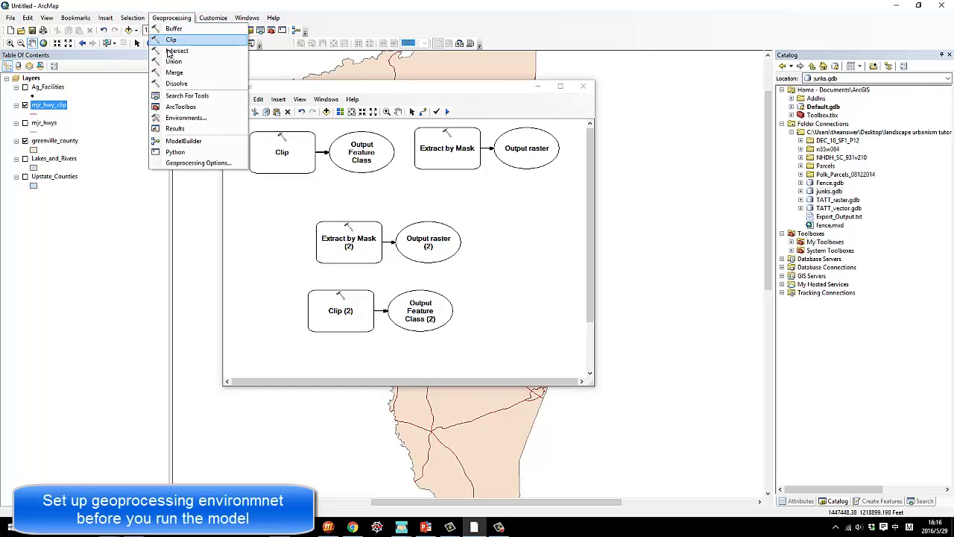
pyautogui.click(180, 119)
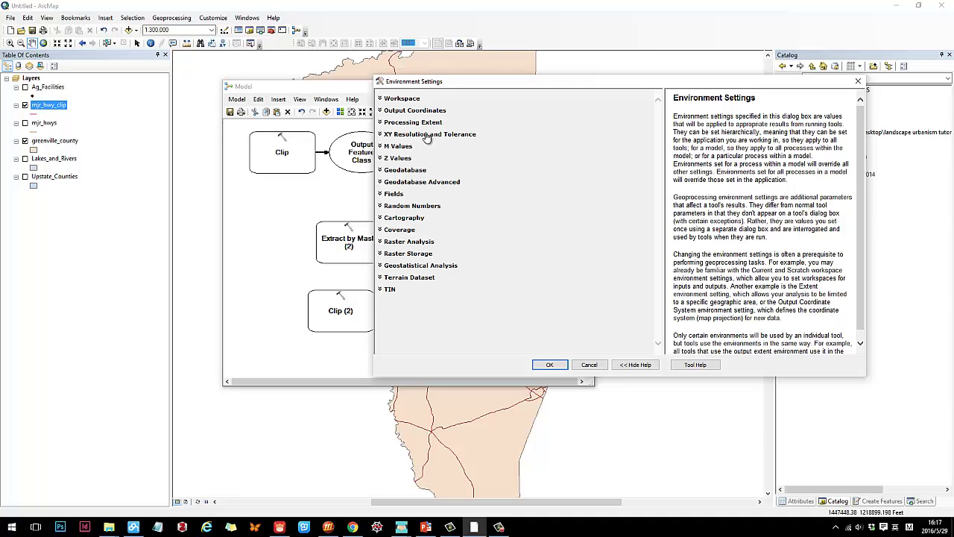
pyautogui.click(402, 98)
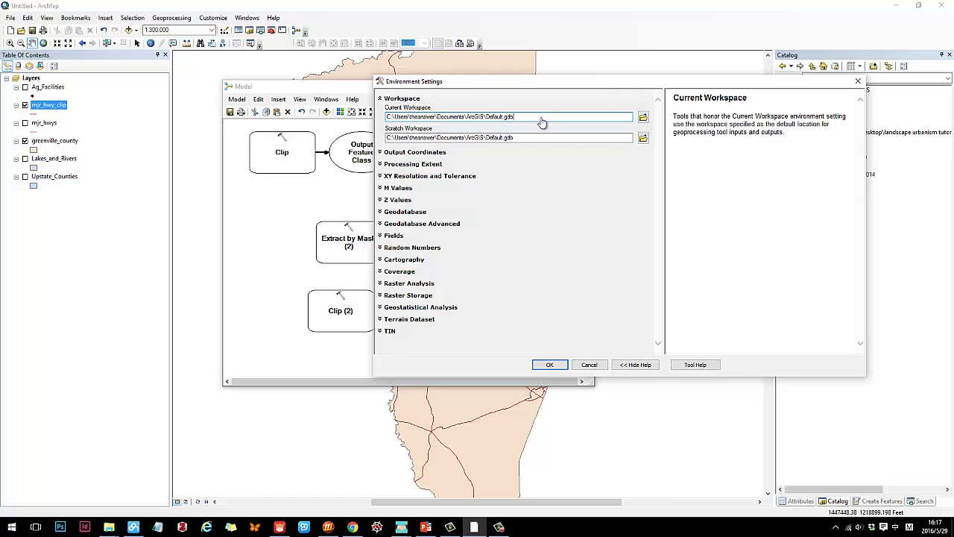
# Set both the current and scratch workspaces to junks.gdb.
pyautogui.moveTo(543, 122); pyautogui.dragTo(377, 123)
pyautogui.moveTo(566, 138); pyautogui.dragTo(380, 138)
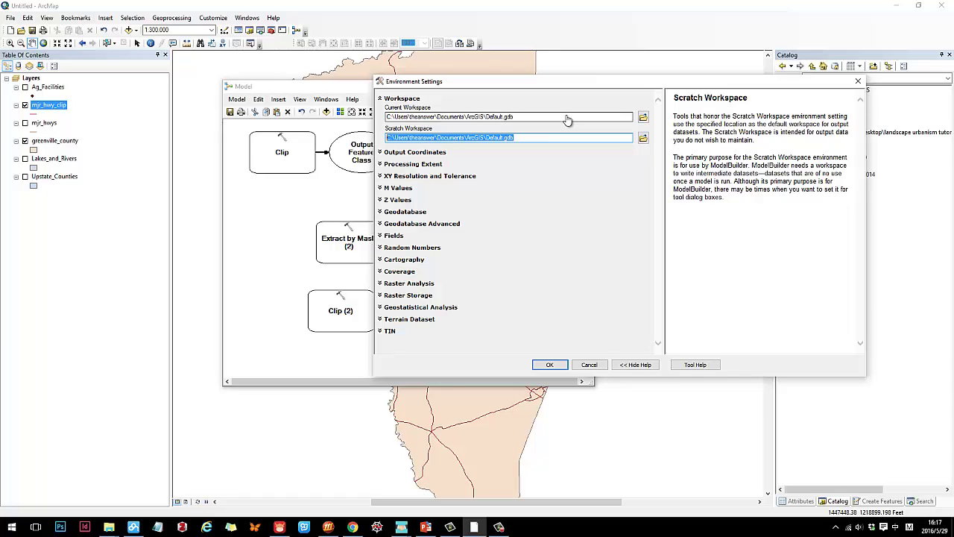
pyautogui.click(524, 119)
pyautogui.click(643, 117)
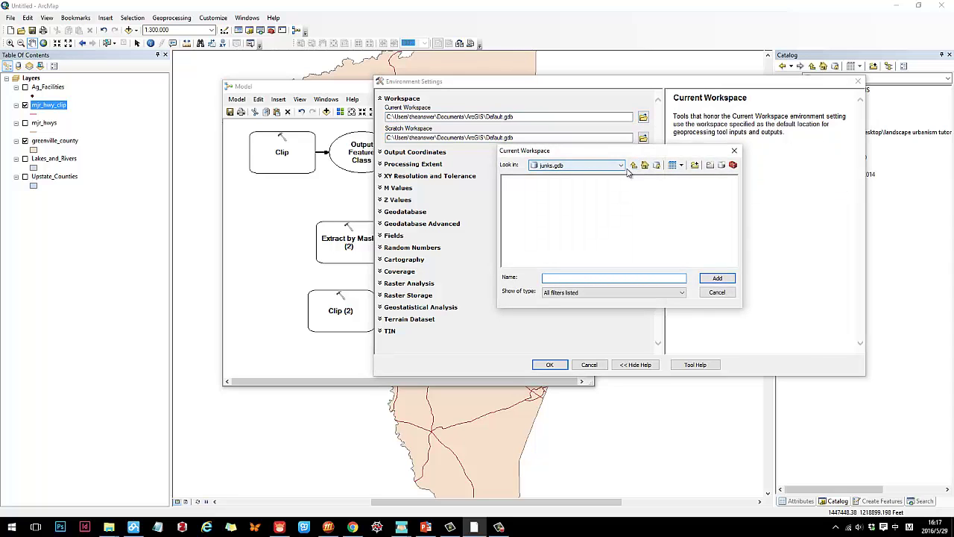
pyautogui.click(633, 166)
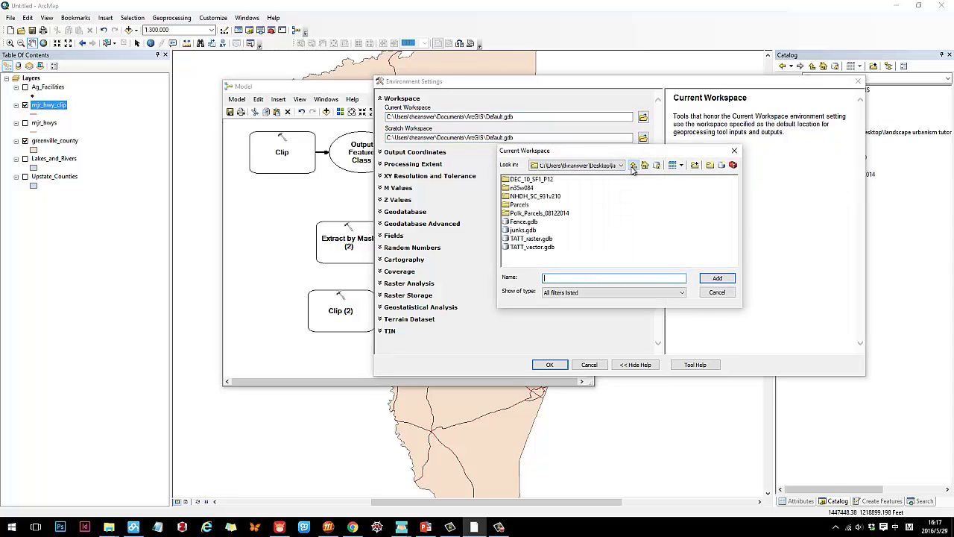
pyautogui.click(523, 231)
pyautogui.click(718, 278)
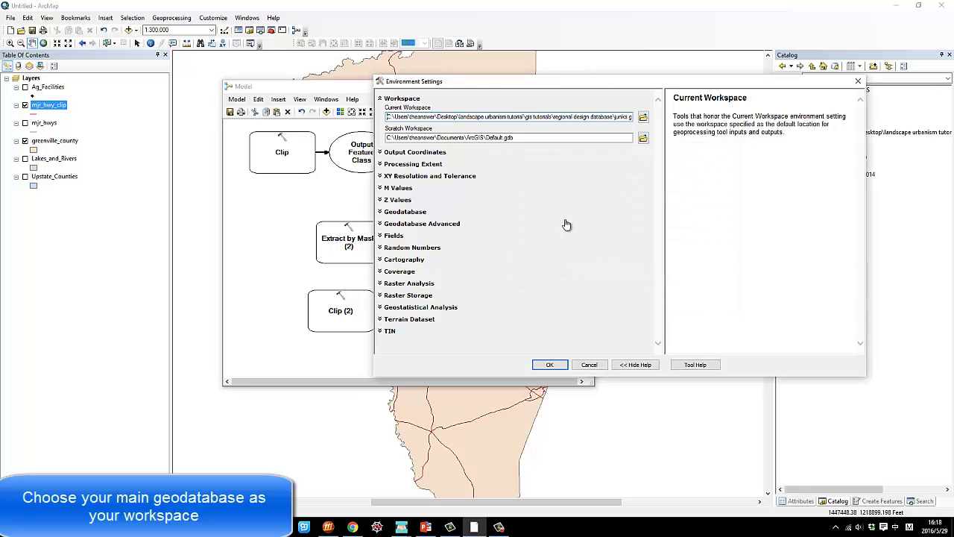
pyautogui.click(644, 138)
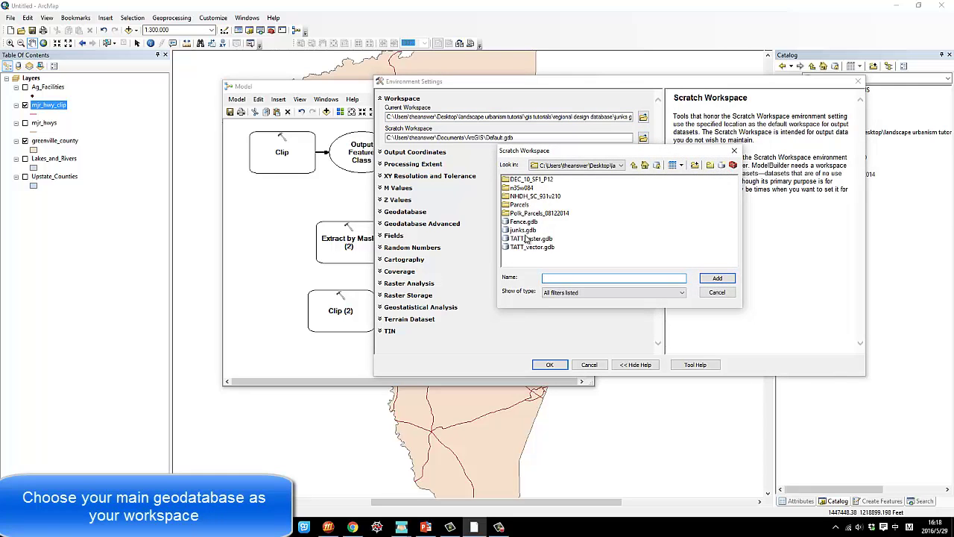
pyautogui.click(524, 231)
pyautogui.click(717, 278)
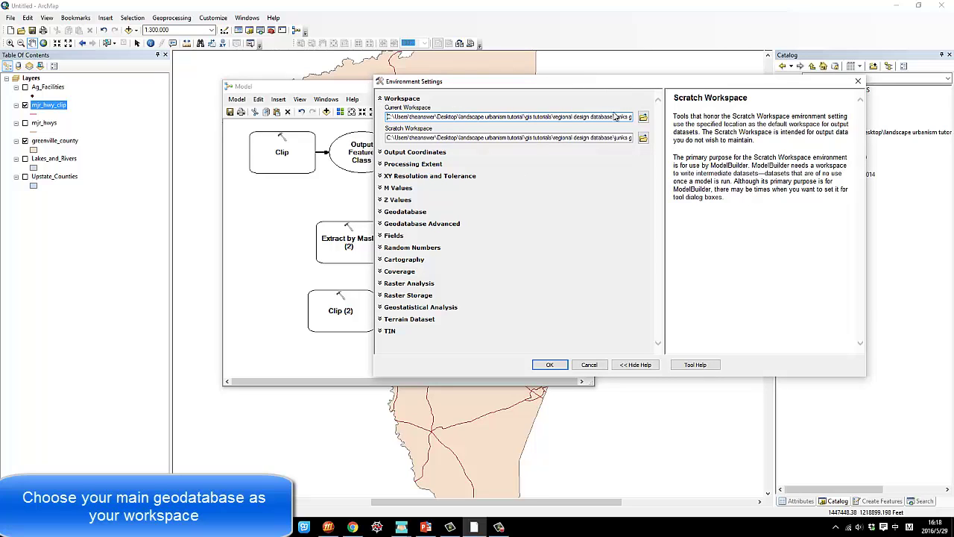
pyautogui.moveTo(608, 120)
pyautogui.mouseDown()
pyautogui.moveTo(634, 118)
pyautogui.moveTo(596, 119)
pyautogui.mouseUp()
pyautogui.click(607, 140)
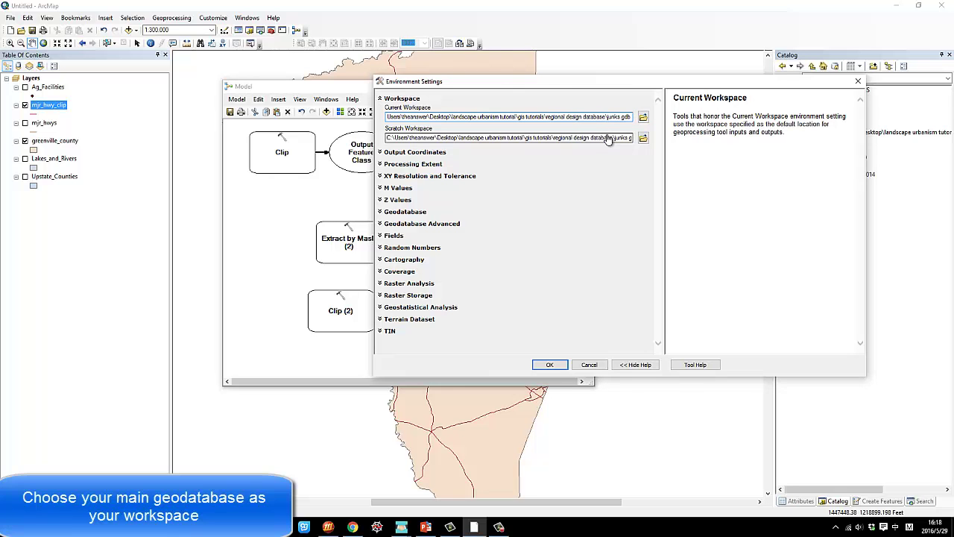
# Collapse Workspace and Output Coordinates, expand Processing Extent, and view the Extent help.
pyautogui.click(418, 99)
pyautogui.click(415, 111)
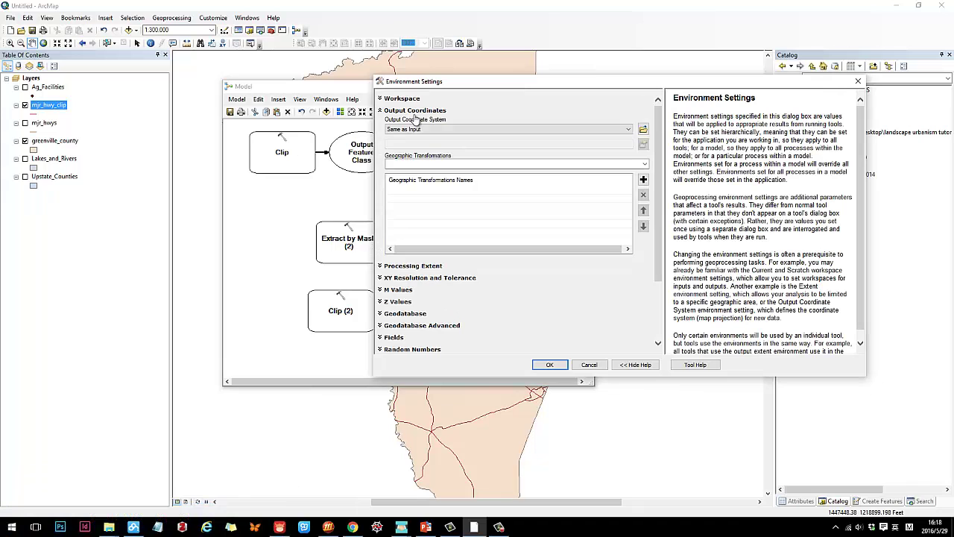
pyautogui.click(416, 111)
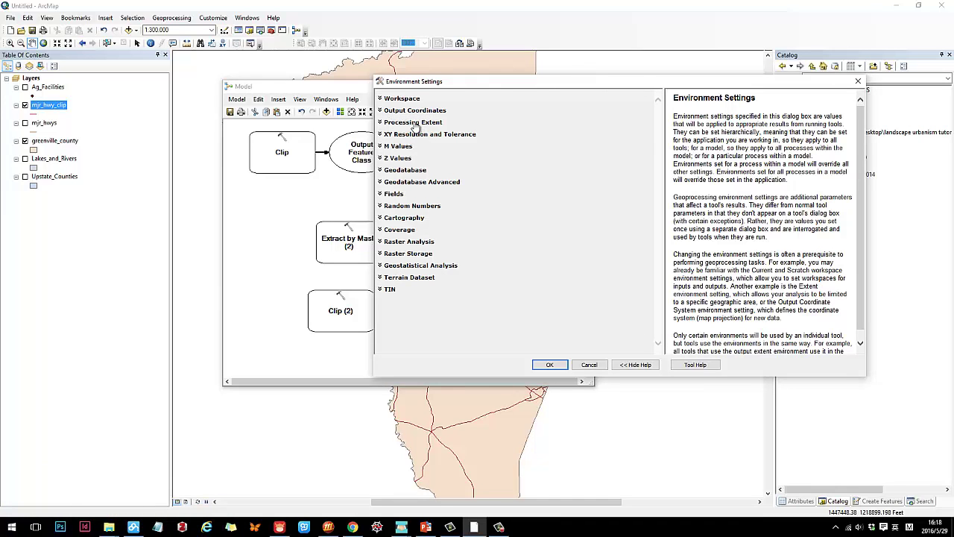
pyautogui.click(415, 124)
pyautogui.click(389, 135)
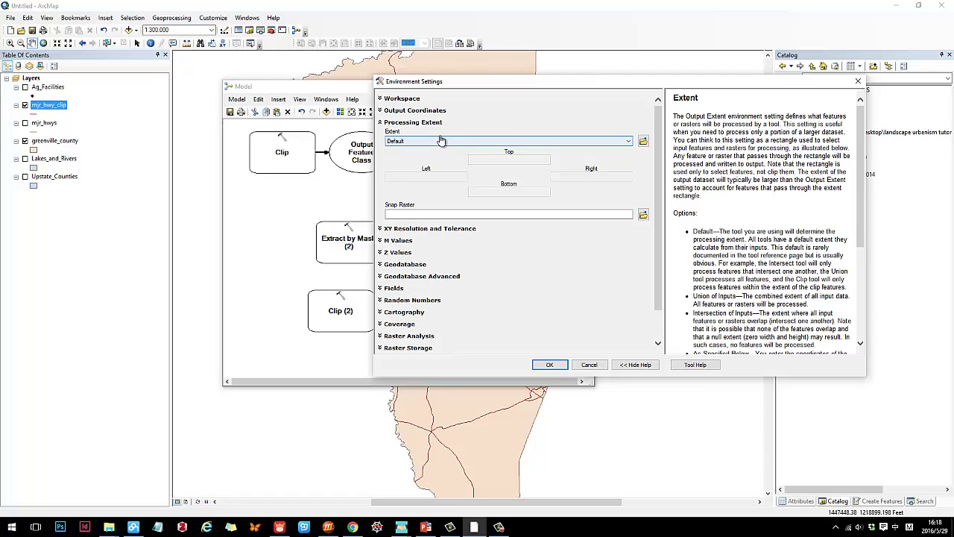
# Reposition the settings dialog and set the extent to match greenville_county.
pyautogui.click(470, 142)
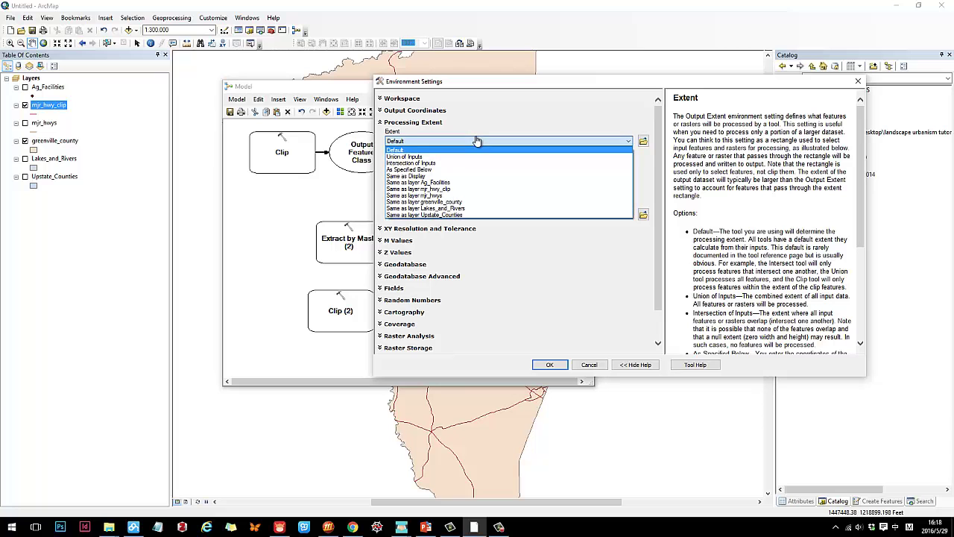
pyautogui.moveTo(447, 81); pyautogui.dragTo(653, 251)
pyautogui.moveTo(550, 201); pyautogui.dragTo(604, 165)
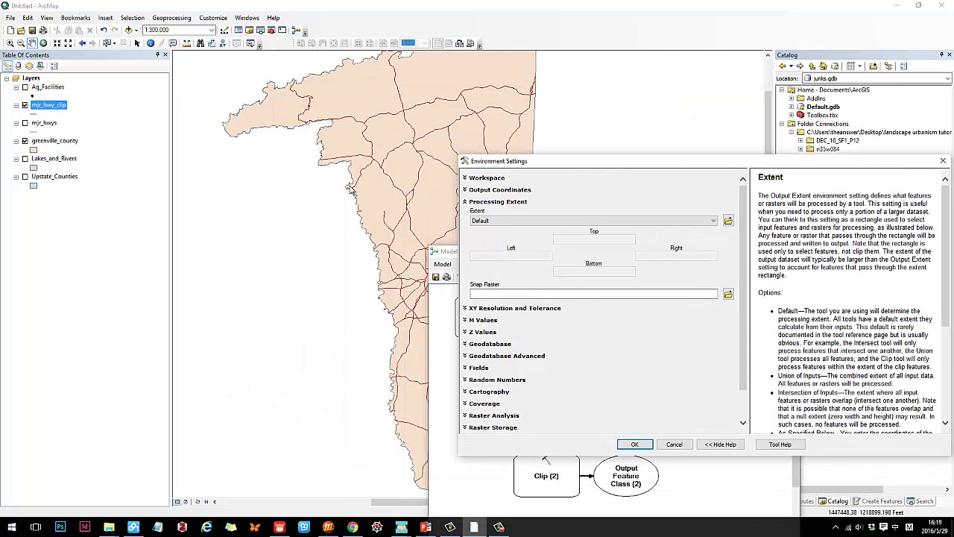
pyautogui.moveTo(520, 166)
pyautogui.mouseDown()
pyautogui.moveTo(608, 163)
pyautogui.moveTo(577, 173)
pyautogui.moveTo(505, 169)
pyautogui.mouseUp()
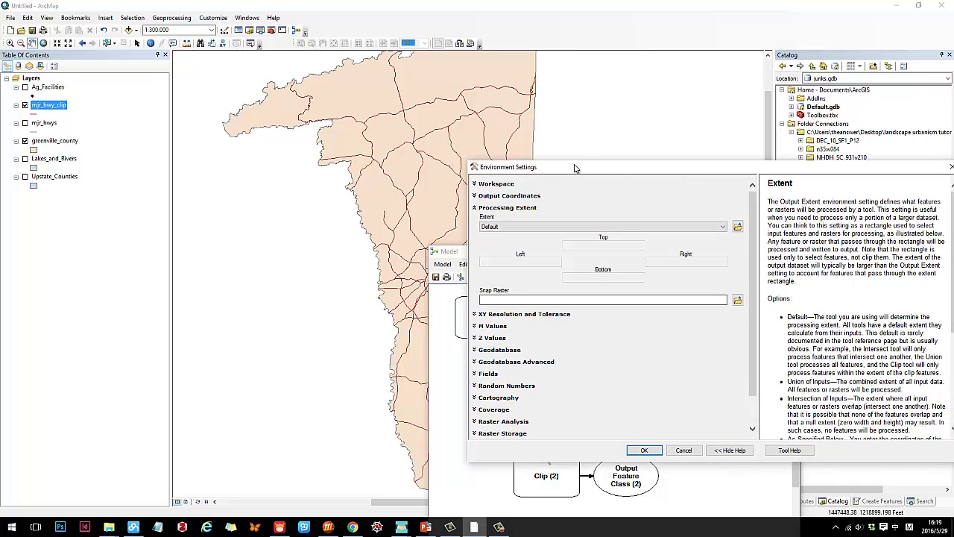
pyautogui.moveTo(586, 167); pyautogui.dragTo(495, 143)
pyautogui.click(522, 202)
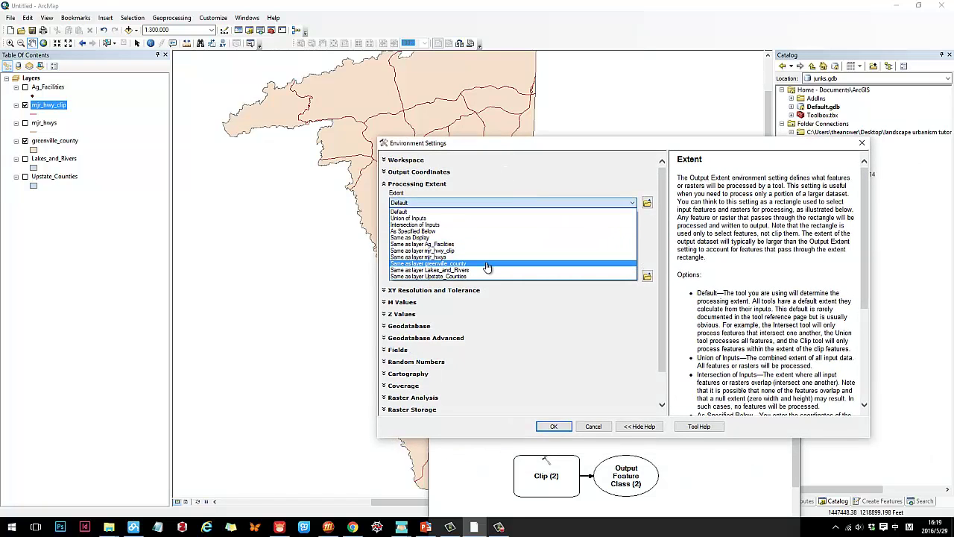
pyautogui.click(486, 264)
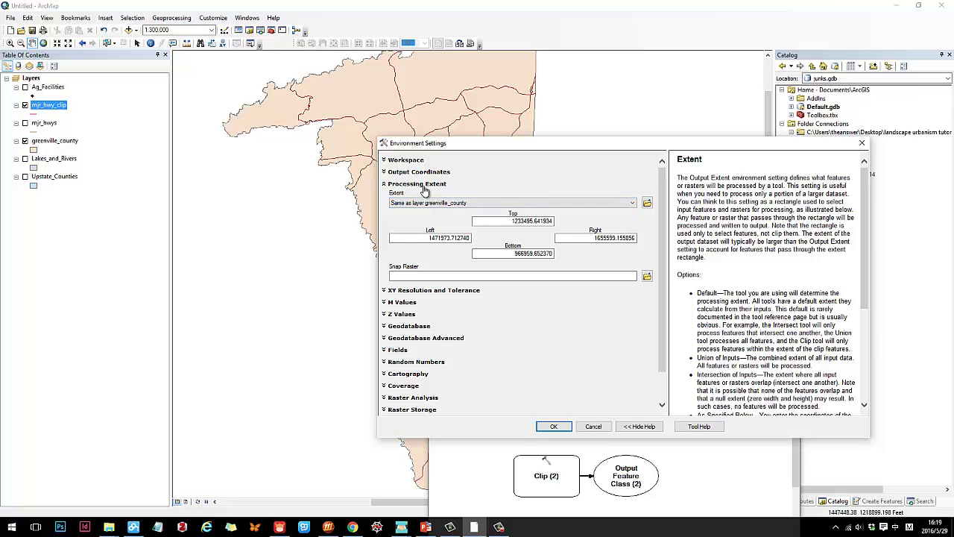
# Change the extent to 'Same as layer Upstate_Counties' and collapse Processing Extent.
pyautogui.click(456, 208)
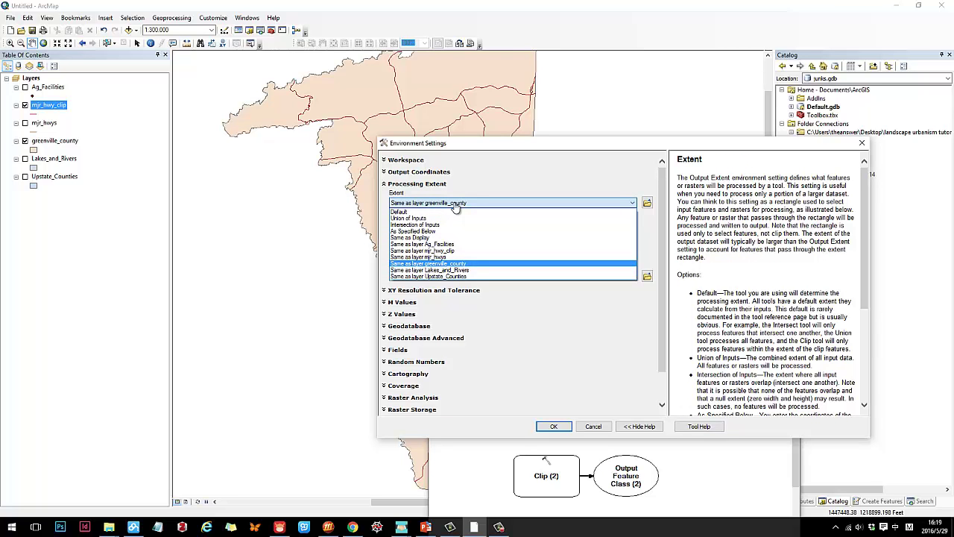
pyautogui.click(443, 277)
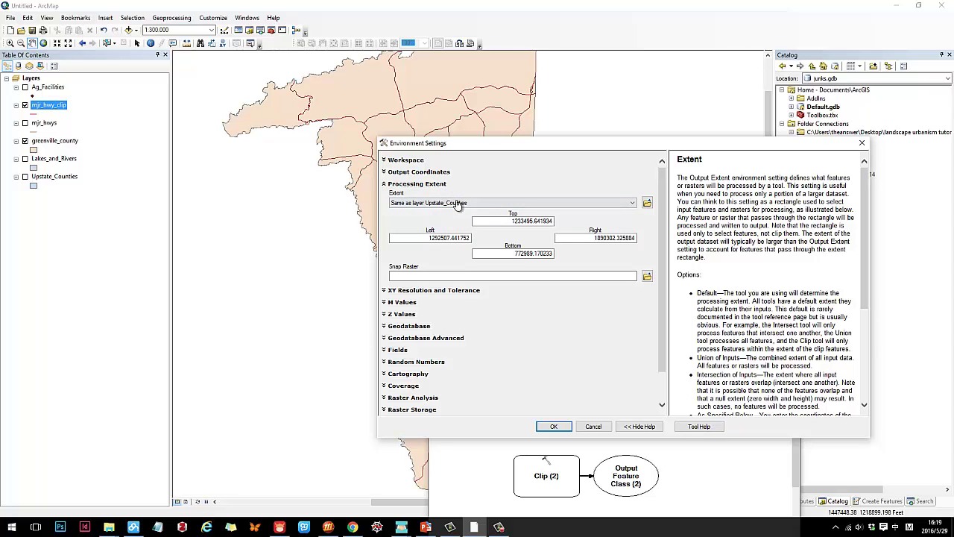
pyautogui.moveTo(469, 145); pyautogui.dragTo(400, 114)
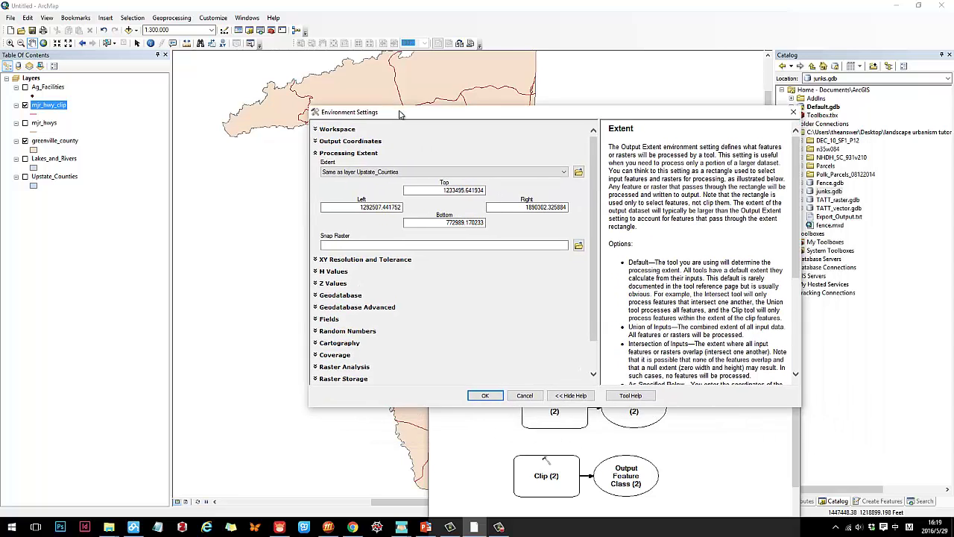
pyautogui.click(369, 172)
pyautogui.click(375, 247)
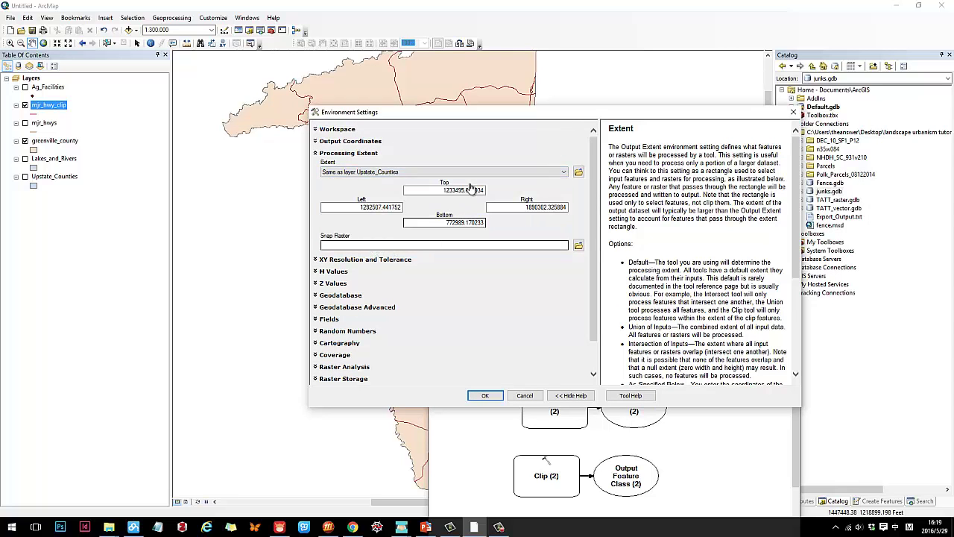
pyautogui.click(366, 153)
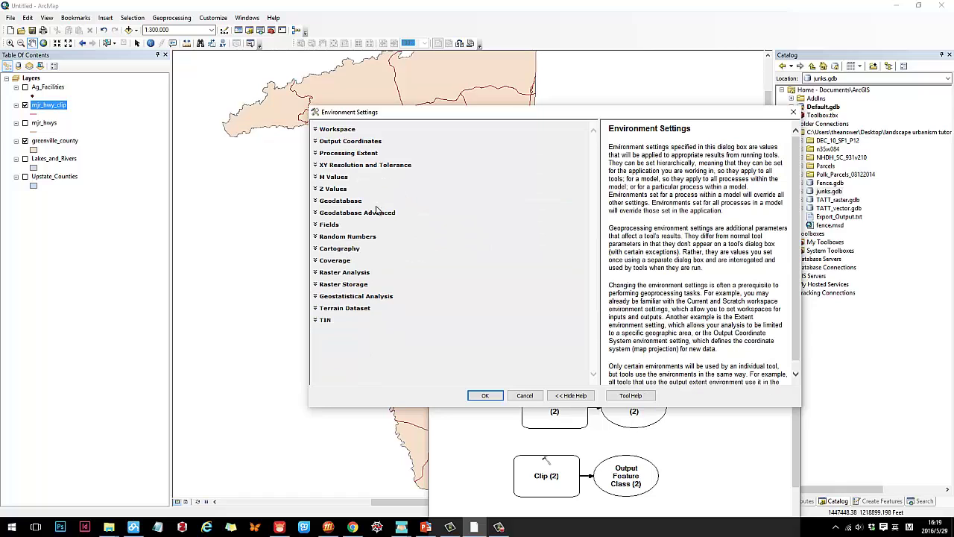
# Set the Raster Analysis cell size to 'As Specified Below' with 100 and accept the settings.
pyautogui.click(341, 176)
pyautogui.click(341, 177)
pyautogui.click(345, 273)
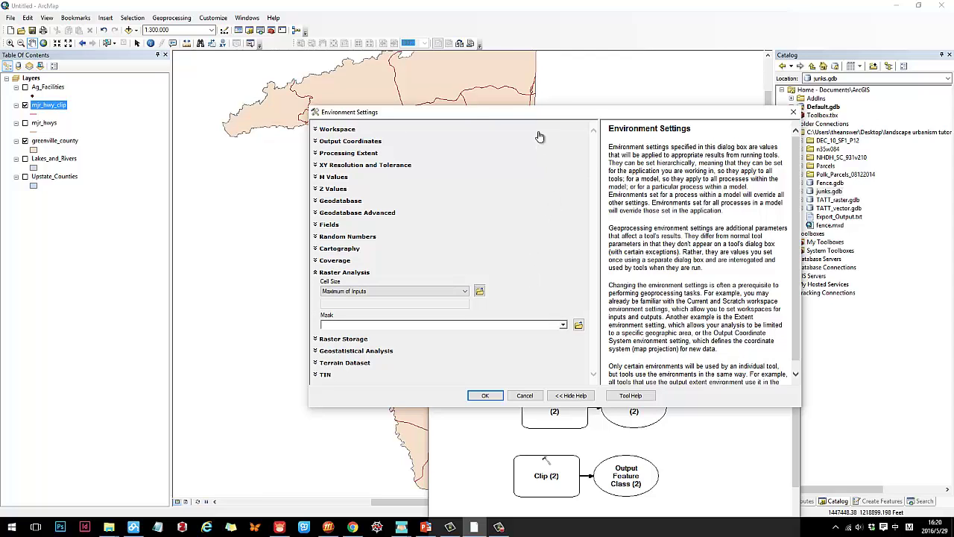
pyautogui.moveTo(524, 117); pyautogui.dragTo(500, 103)
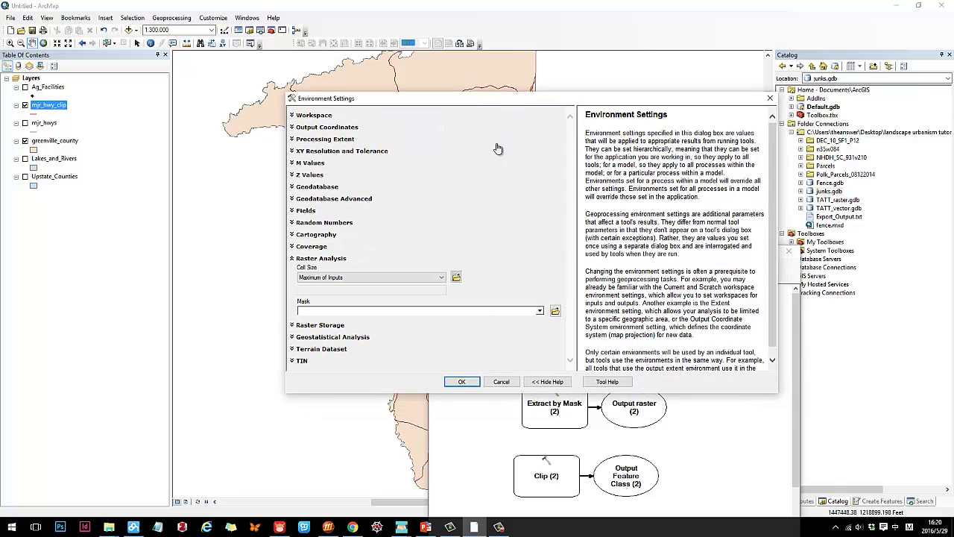
pyautogui.click(442, 278)
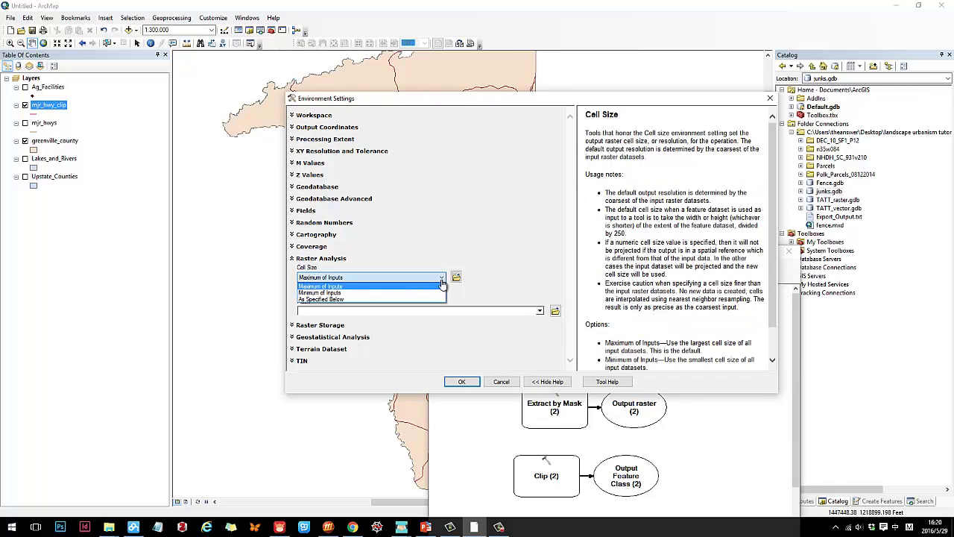
pyautogui.click(440, 286)
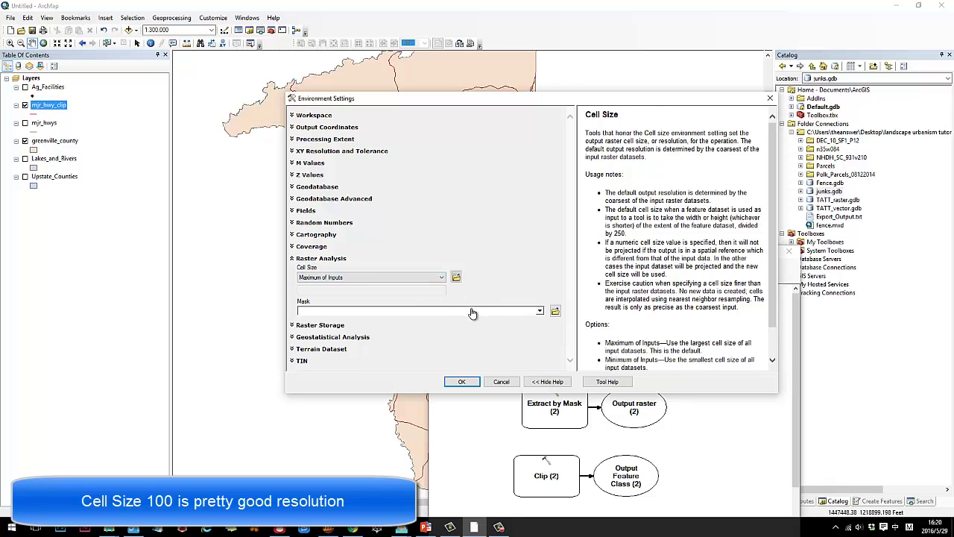
pyautogui.click(440, 278)
pyautogui.click(421, 297)
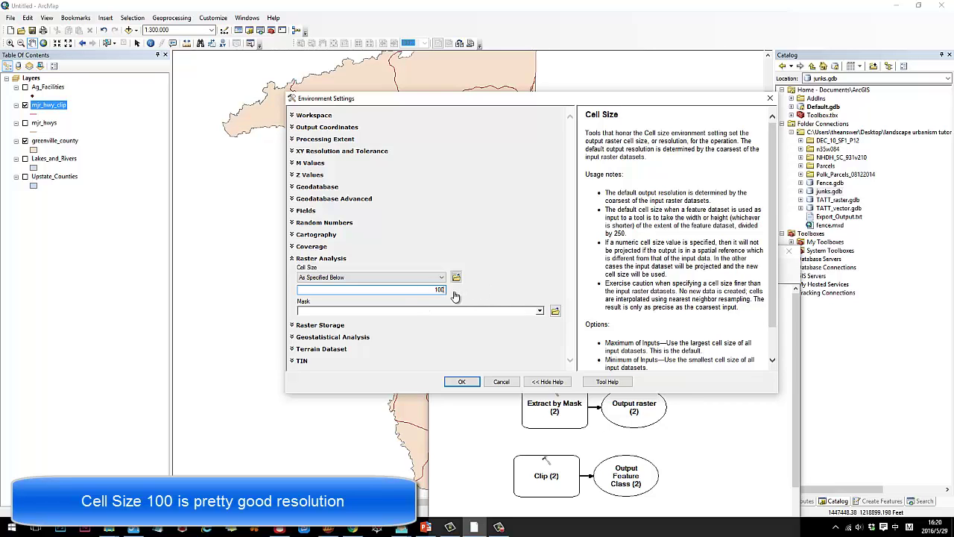
pyautogui.click(462, 383)
pyautogui.hotkey('alt', 'Tab')
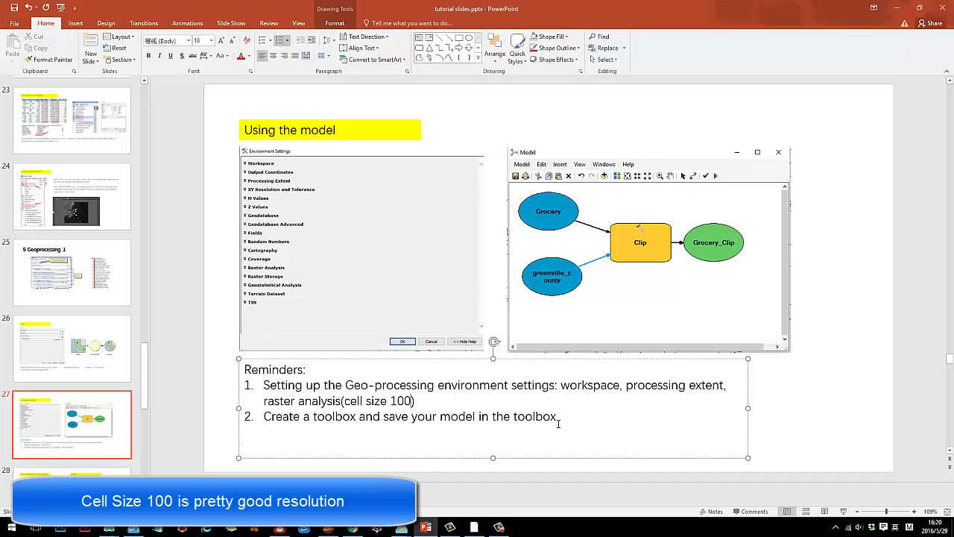
# Make the slide's 'workspace, processing extent, raster analysis(cell size 100)' reminder red and bold.
pyautogui.click(797, 401)
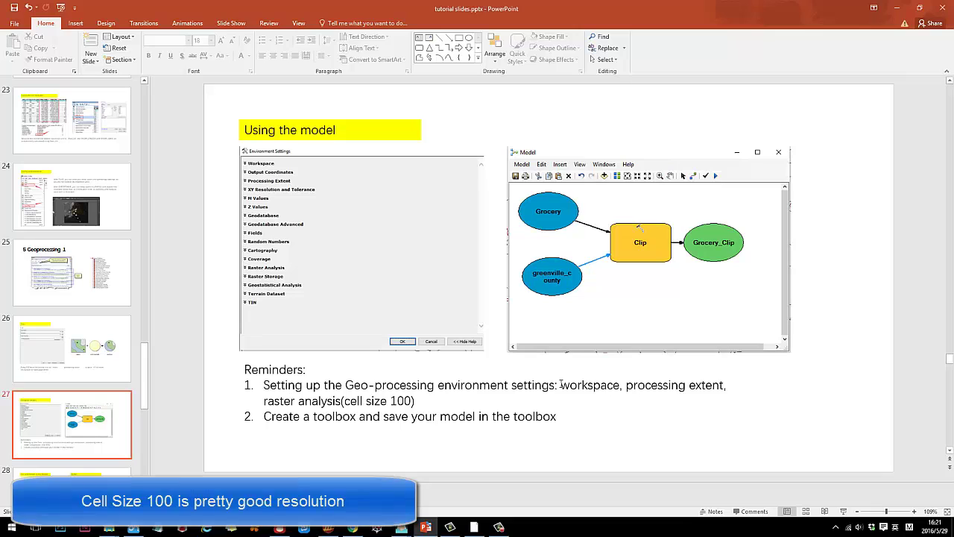
pyautogui.moveTo(560, 386); pyautogui.dragTo(715, 395)
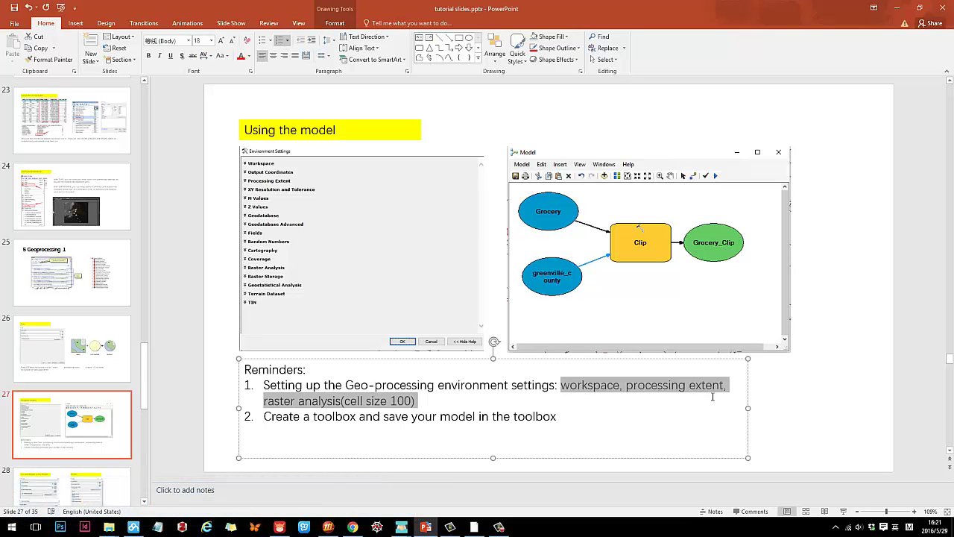
pyautogui.click(242, 60)
pyautogui.click(149, 57)
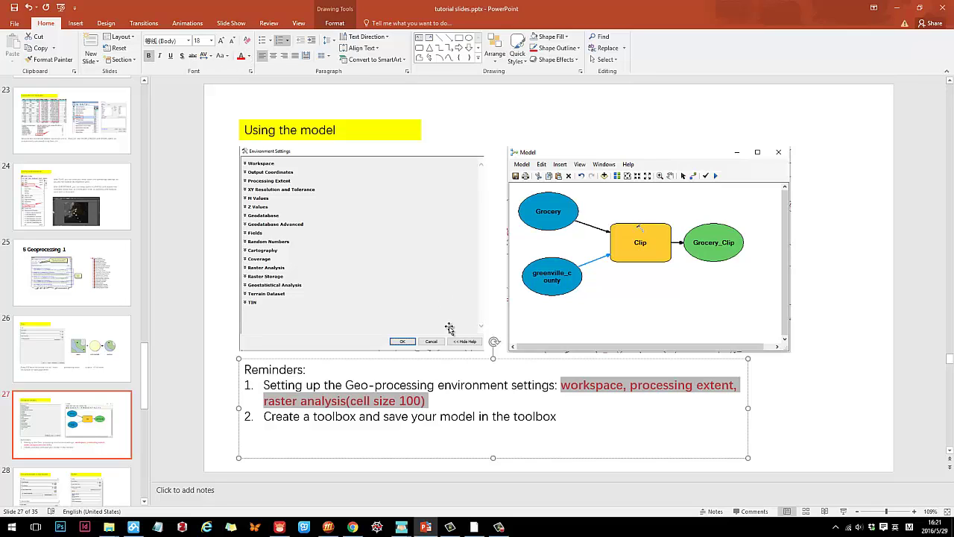
pyautogui.click(469, 403)
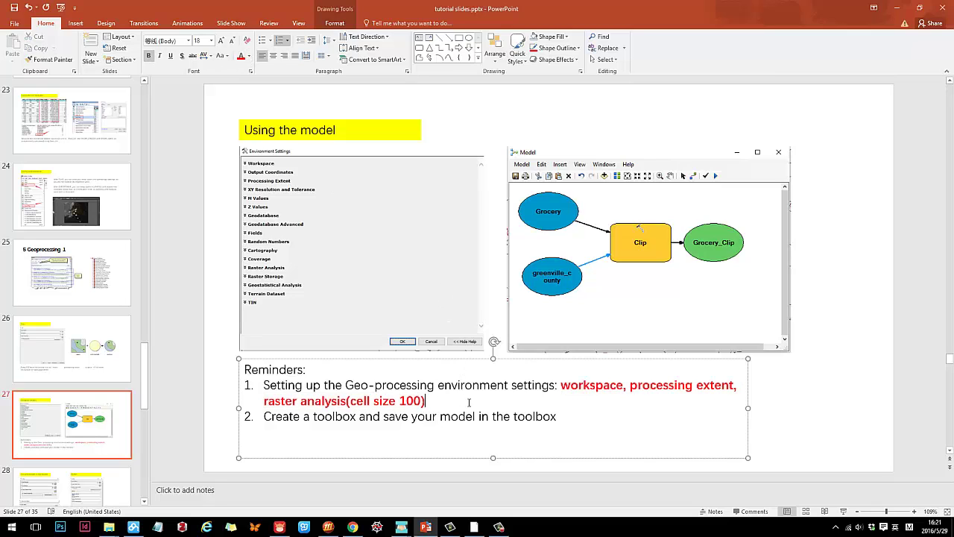
pyautogui.click(568, 420)
pyautogui.hotkey('alt', 'Tab')
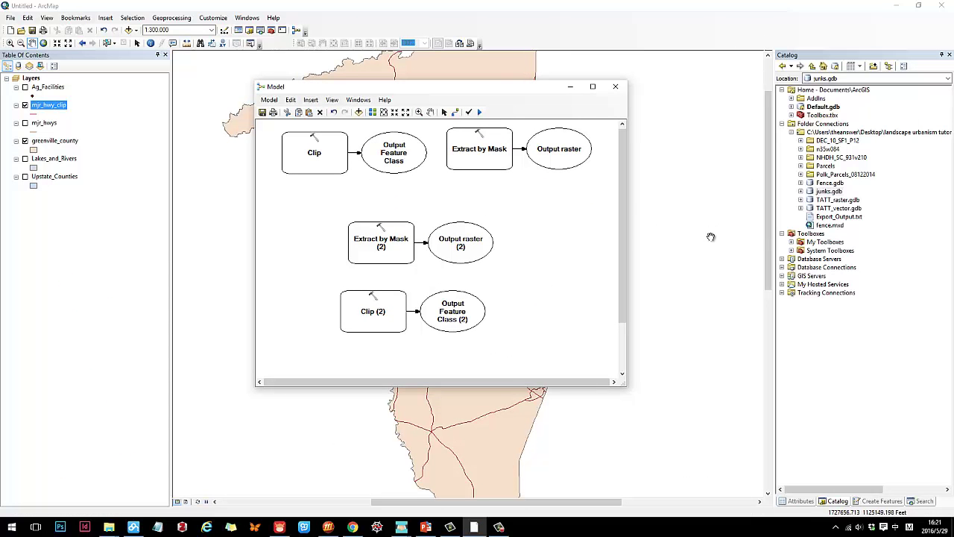
# Create a new toolbox in junks.gdb, keeping the default name Toolbox.
pyautogui.click(801, 192)
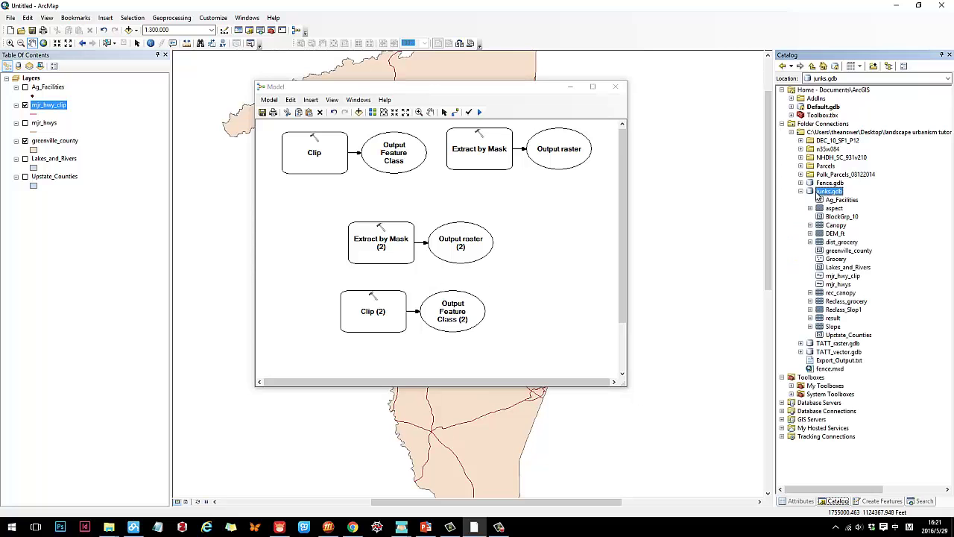
pyautogui.rightClick(829, 194)
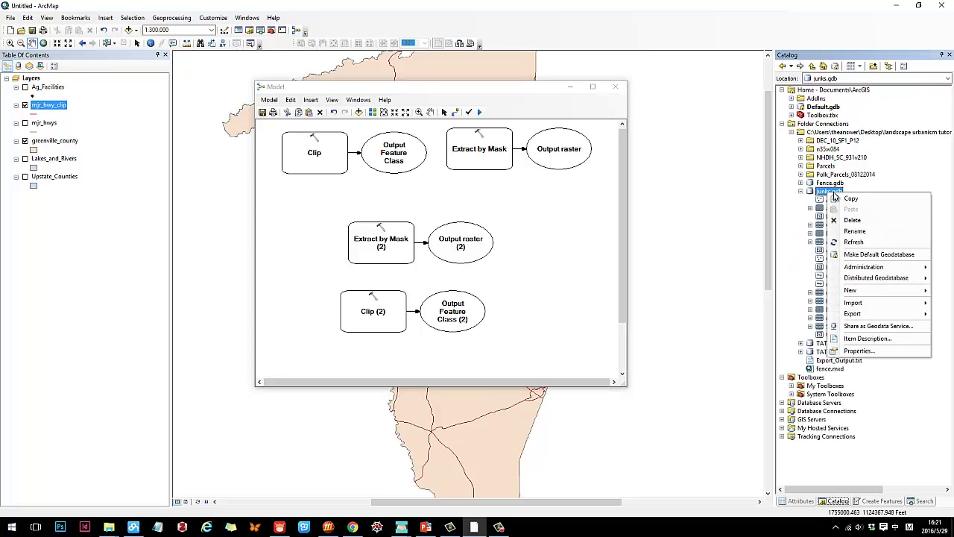
pyautogui.moveTo(867, 296)
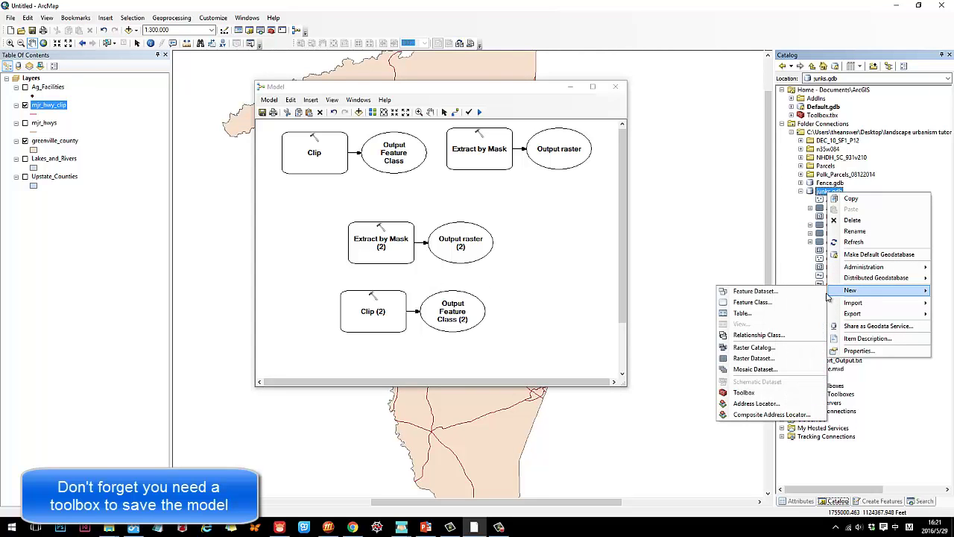
pyautogui.click(745, 393)
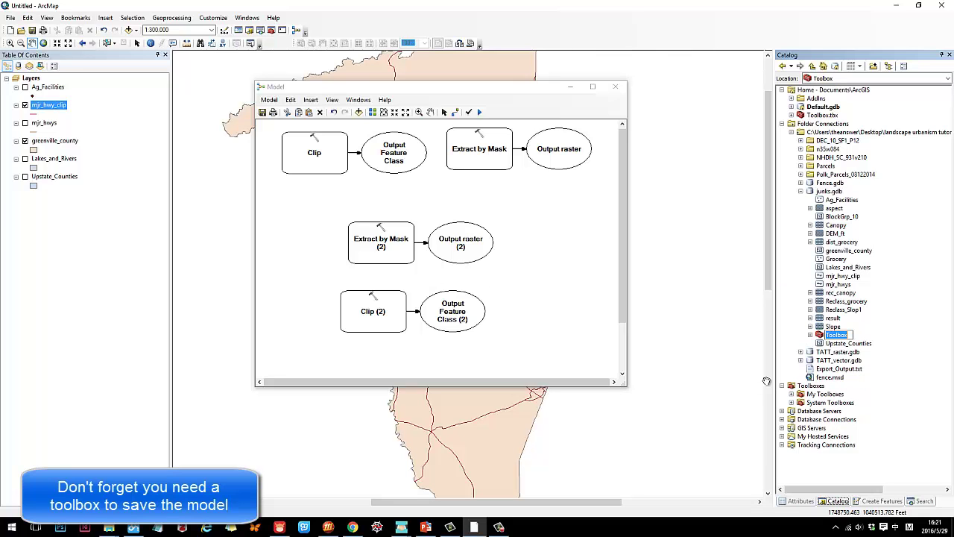
pyautogui.press('Return')
pyautogui.moveTo(355, 90); pyautogui.dragTo(341, 87)
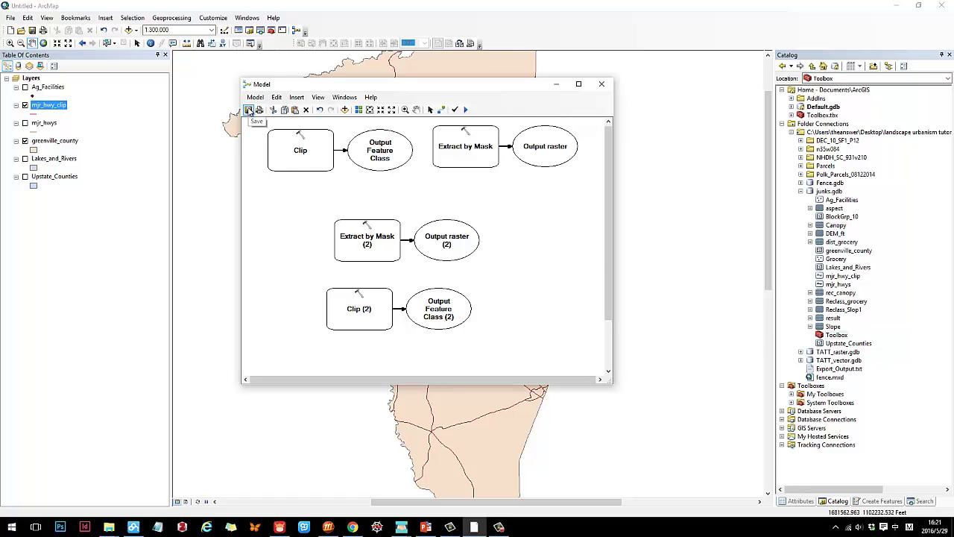
# Save the model as 'tutorial' in junks.gdb's Toolbox and close ModelBuilder.
pyautogui.click(249, 110)
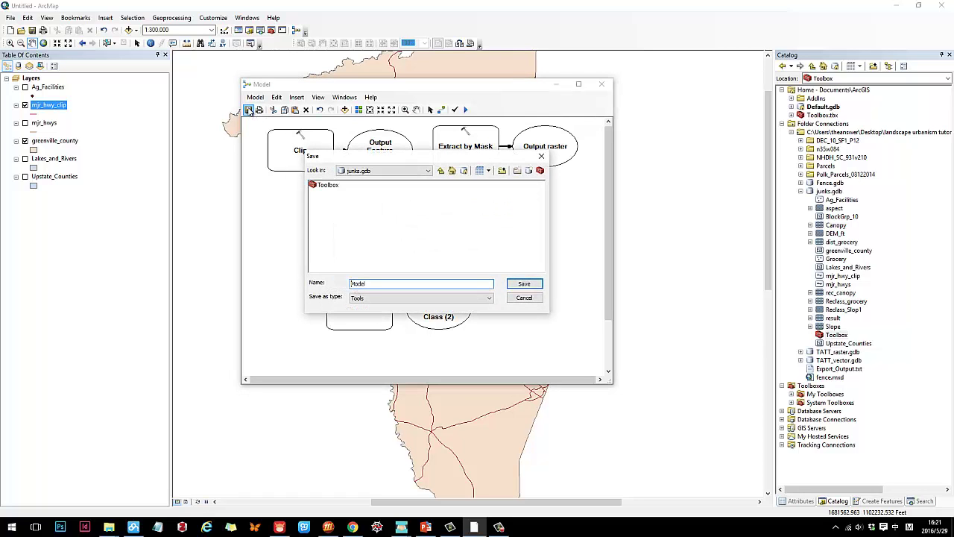
pyautogui.click(441, 171)
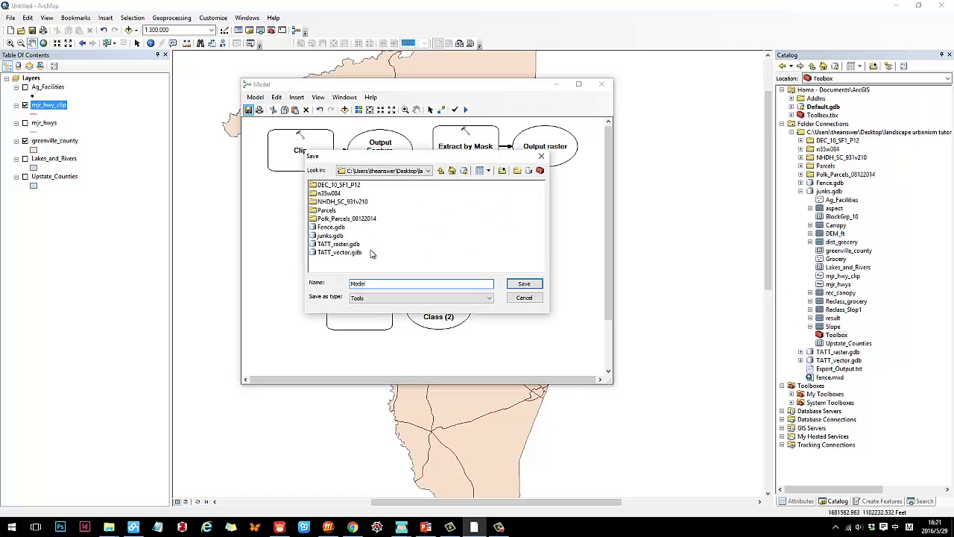
pyautogui.doubleClick(338, 237)
pyautogui.click(328, 187)
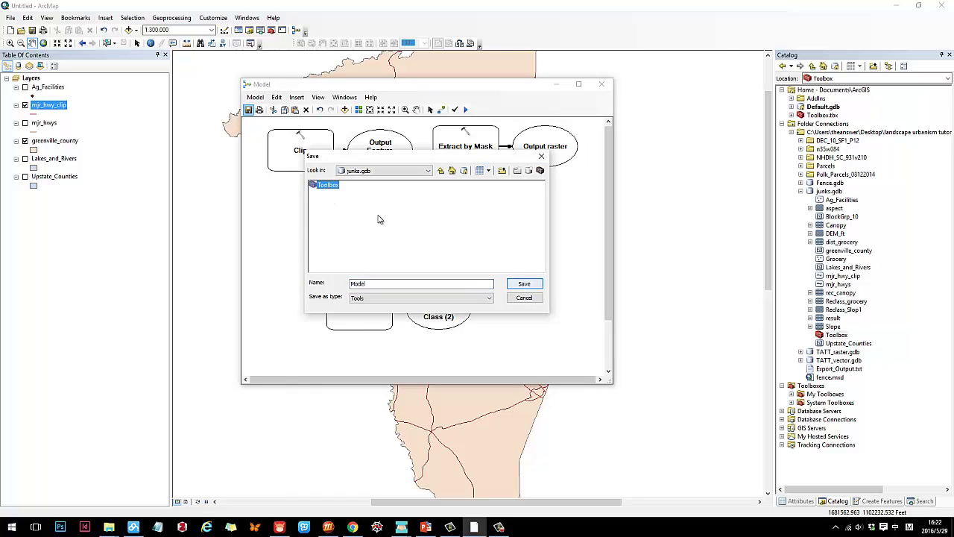
pyautogui.doubleClick(332, 186)
pyautogui.moveTo(373, 283); pyautogui.dragTo(348, 284)
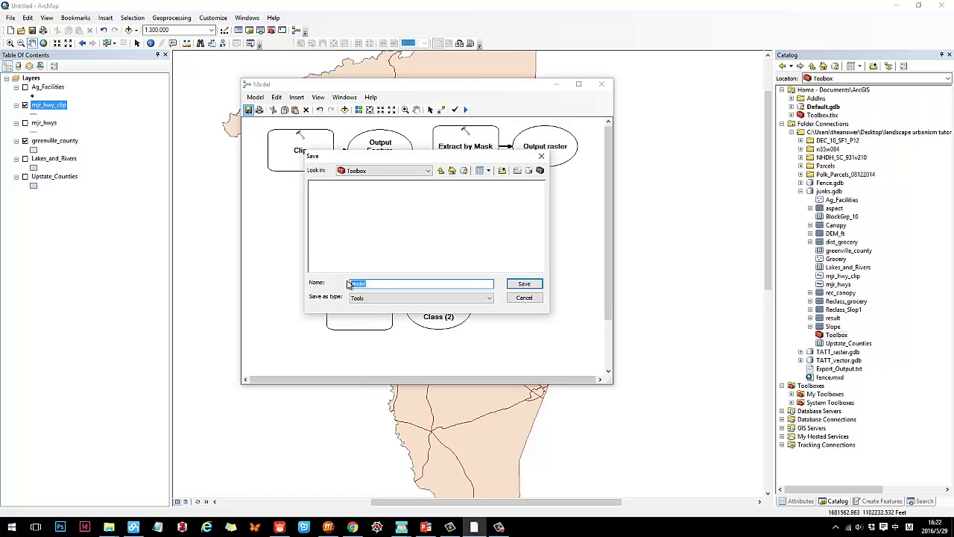
pyautogui.write('tutorial')
pyautogui.press('Return')
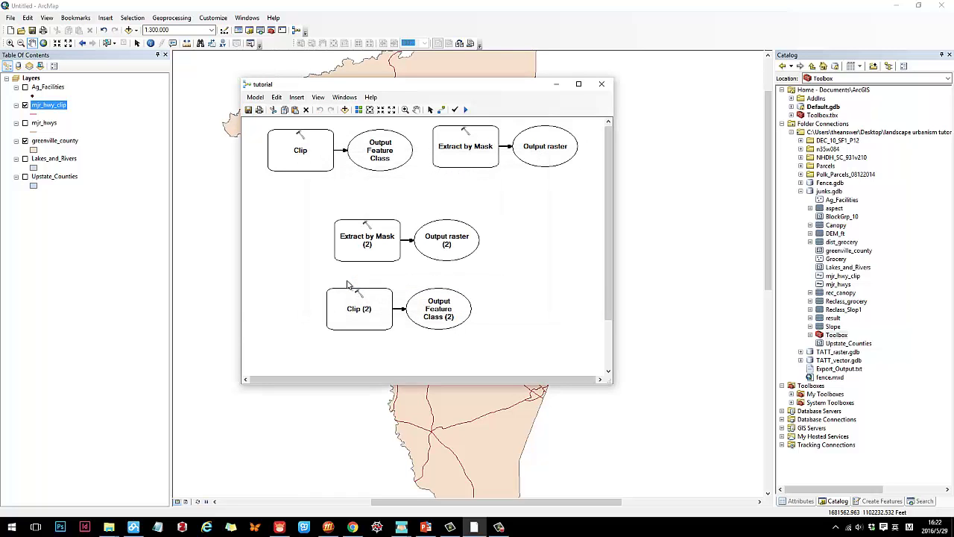
pyautogui.click(602, 85)
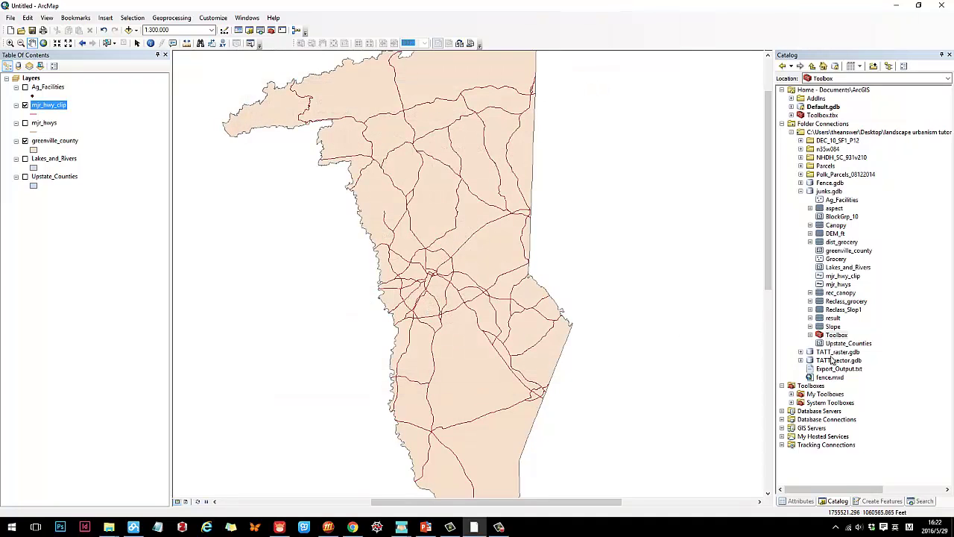
# Open the tutorial model from the Catalog's Toolbox for editing in ModelBuilder.
pyautogui.click(810, 336)
pyautogui.click(836, 345)
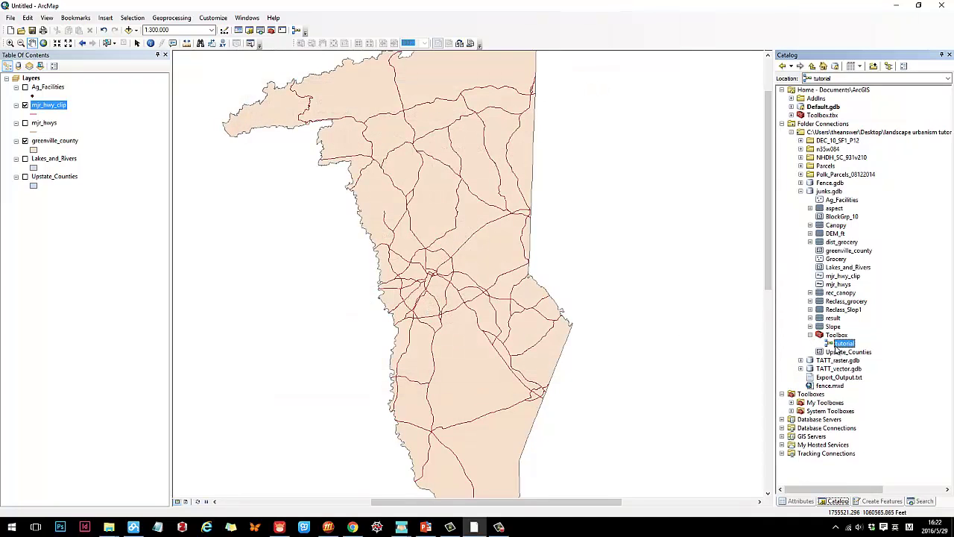
pyautogui.rightClick(836, 346)
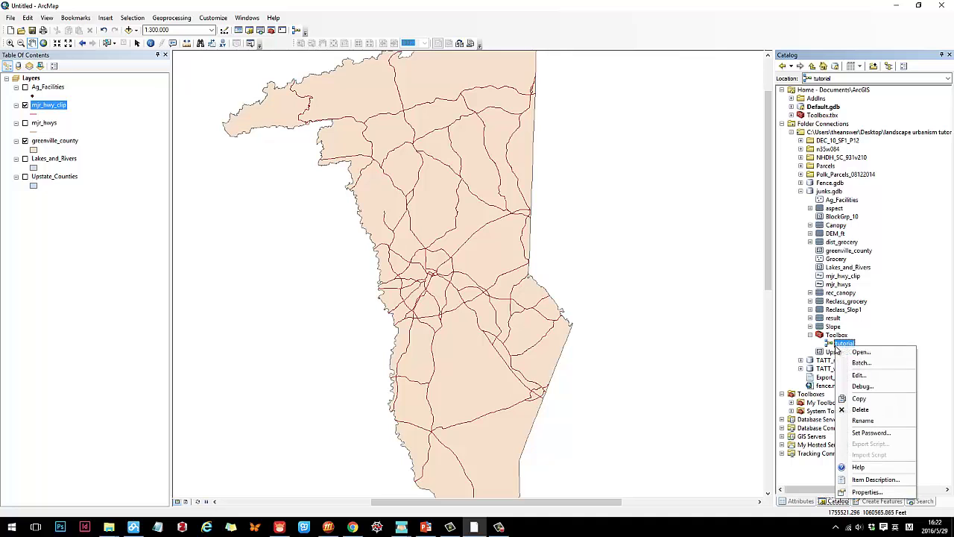
pyautogui.click(862, 375)
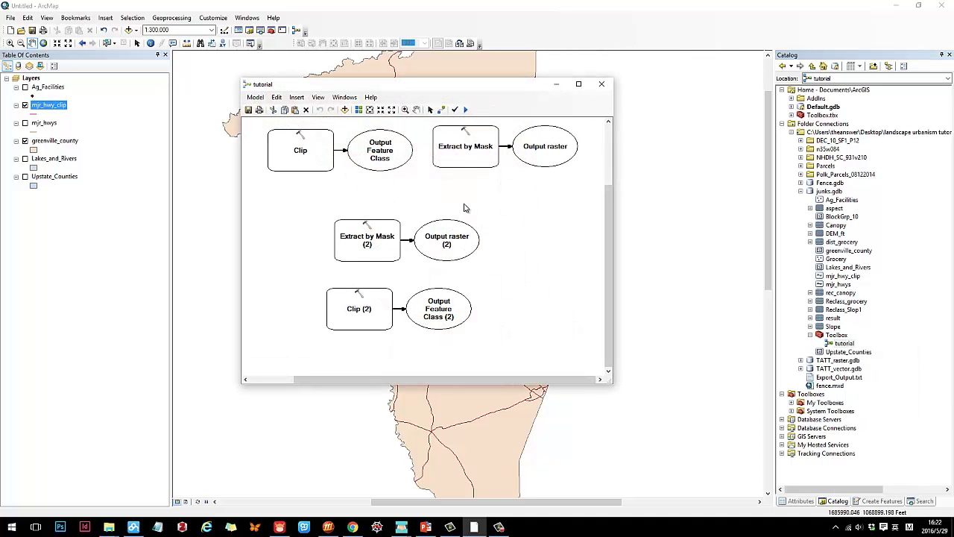
# Widen and reposition the ModelBuilder window, nudging Clip and its output upward.
pyautogui.hotkey('ctrl', 'a')
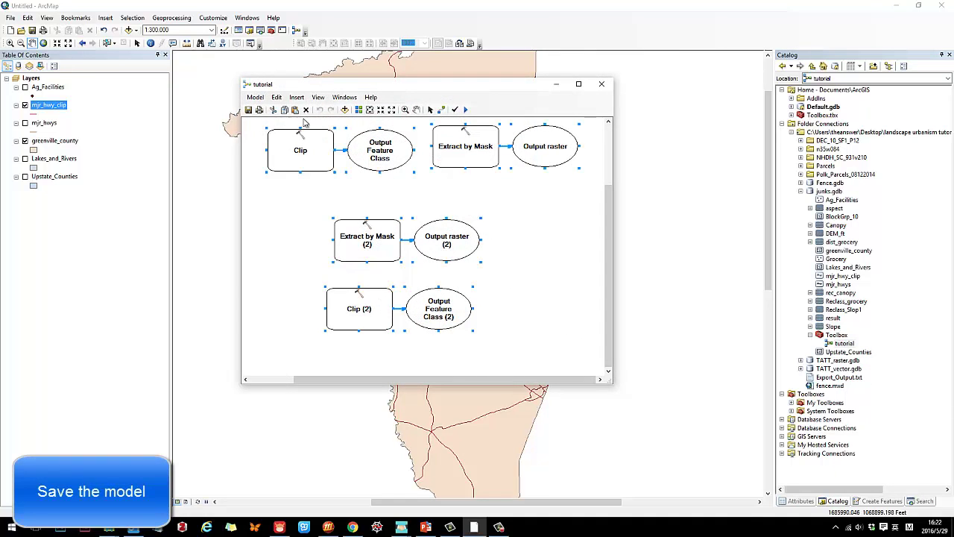
pyautogui.click(445, 198)
pyautogui.moveTo(442, 90); pyautogui.dragTo(467, 94)
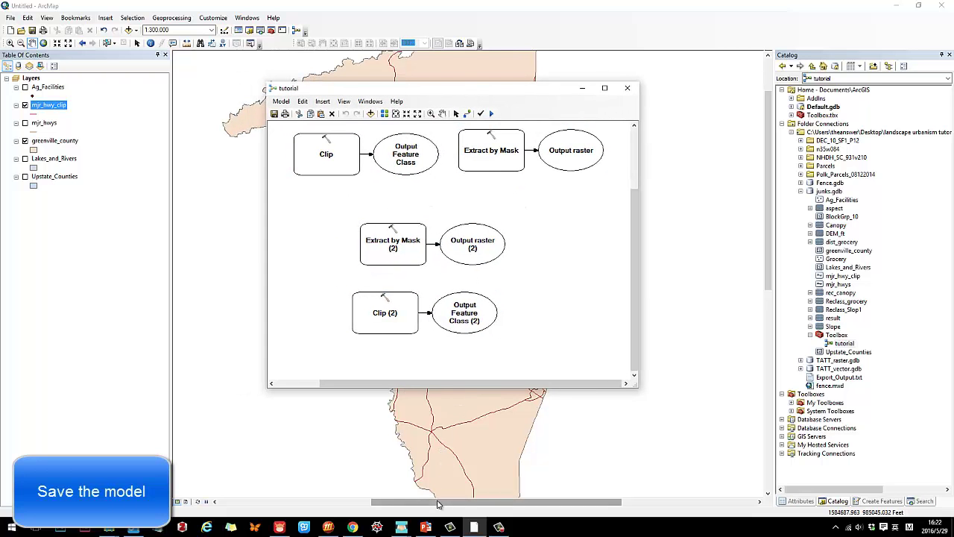
pyautogui.click(425, 526)
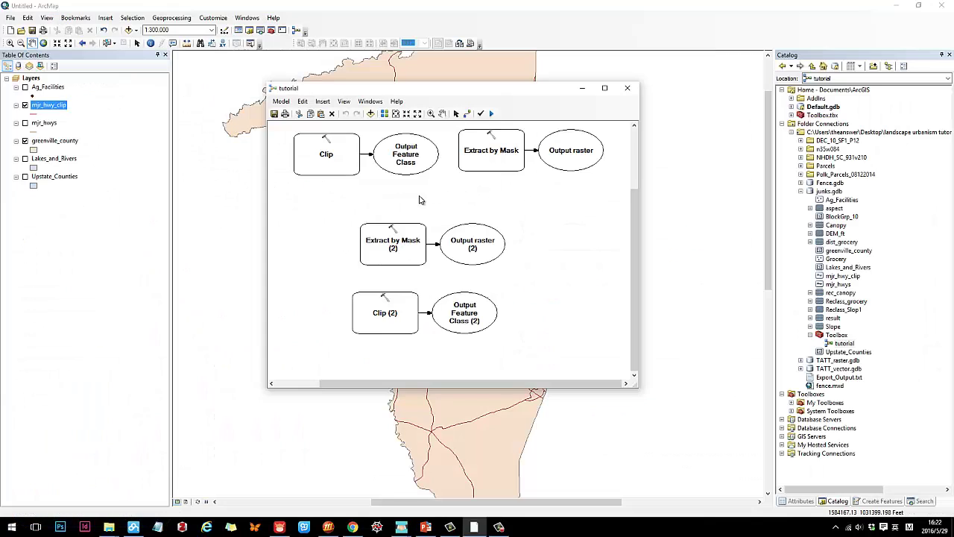
pyautogui.moveTo(639, 202); pyautogui.dragTo(792, 211)
pyautogui.moveTo(520, 96); pyautogui.dragTo(442, 94)
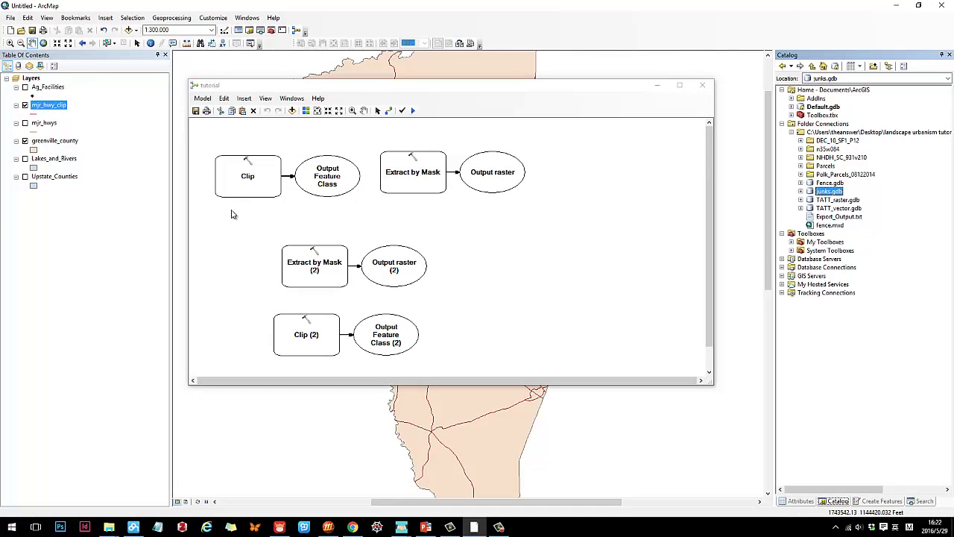
pyautogui.moveTo(231, 210); pyautogui.dragTo(340, 158)
pyautogui.moveTo(256, 173); pyautogui.dragTo(258, 166)
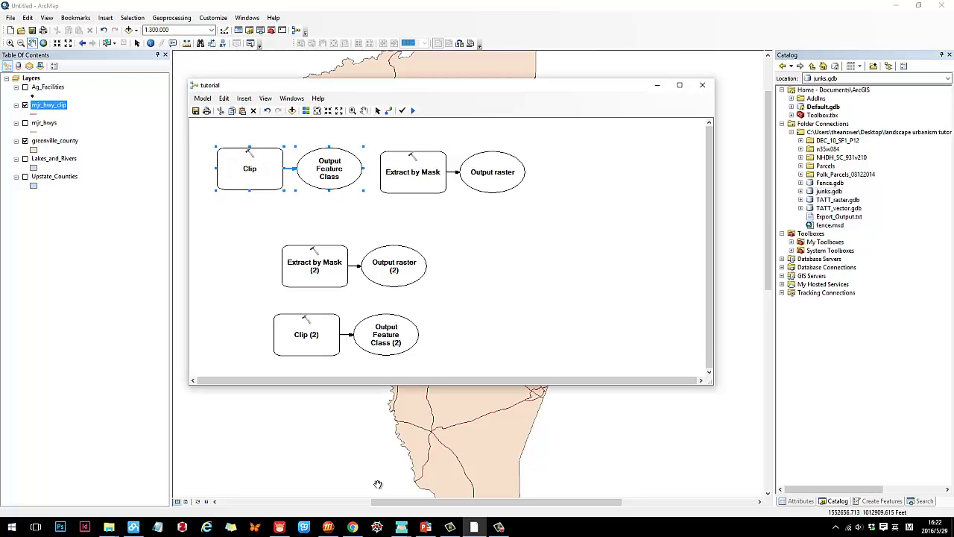
pyautogui.click(425, 527)
pyautogui.click(425, 527)
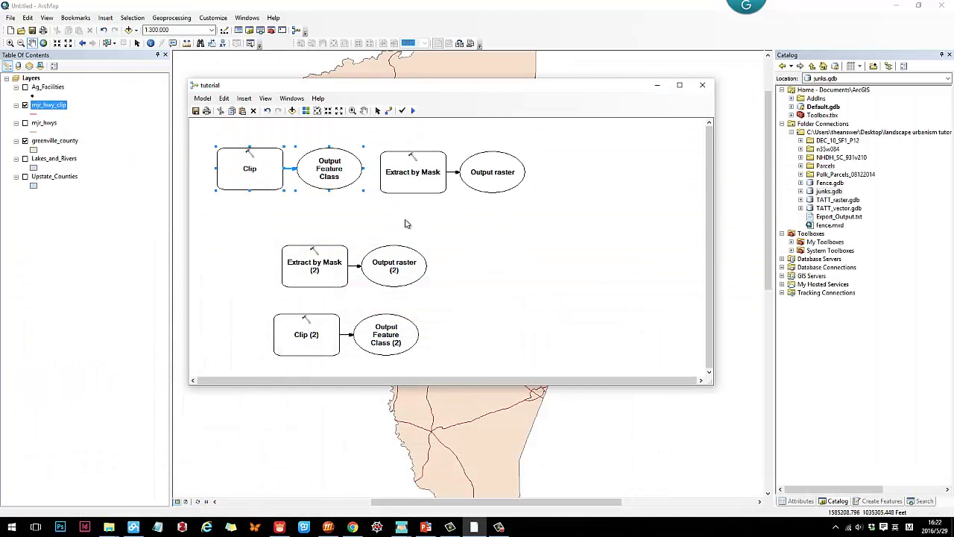
# Enlarge the ModelBuilder window right and downward, then shift it slightly left.
pyautogui.moveTo(394, 215); pyautogui.dragTo(503, 172)
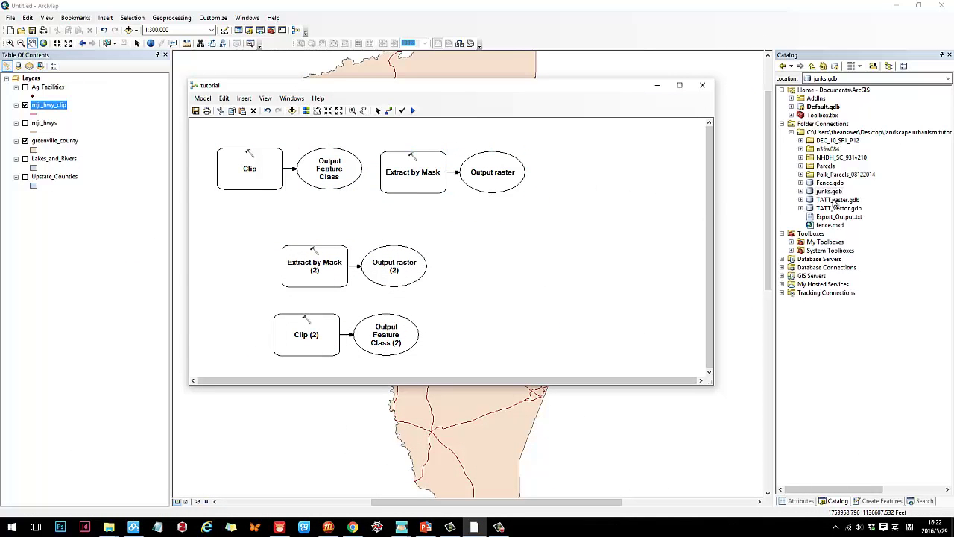
pyautogui.moveTo(607, 208); pyautogui.dragTo(237, 131)
pyautogui.moveTo(448, 380); pyautogui.dragTo(492, 380)
pyautogui.moveTo(713, 383); pyautogui.dragTo(747, 434)
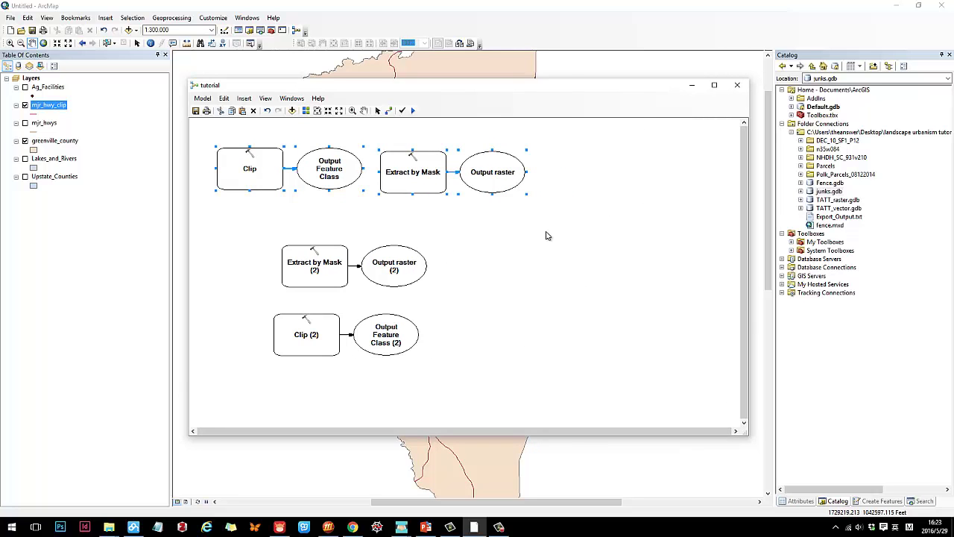
pyautogui.click(560, 214)
pyautogui.moveTo(513, 87); pyautogui.dragTo(479, 93)
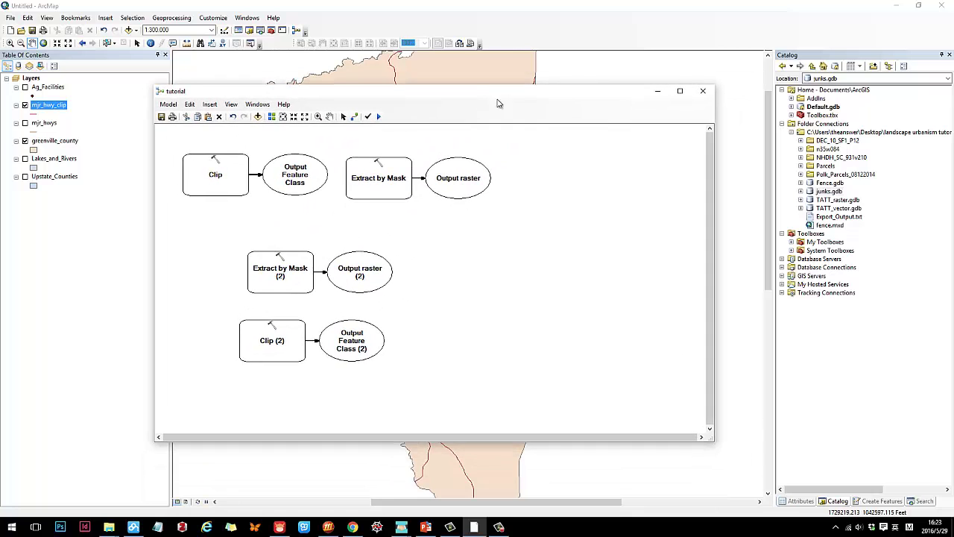
# Expand System Toolboxes and Analysis Tools in the Catalog to show its toolsets.
pyautogui.click(791, 251)
pyautogui.click(800, 267)
pyautogui.click(801, 268)
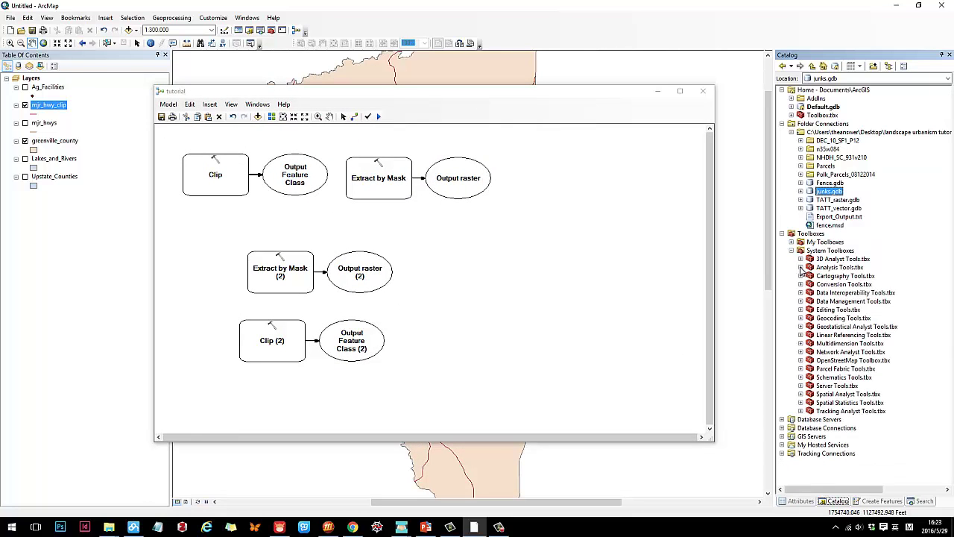
pyautogui.click(801, 268)
# Search for 'buffer' and add the Buffer (Analysis) tool to the tutorial model.
pyautogui.click(877, 501)
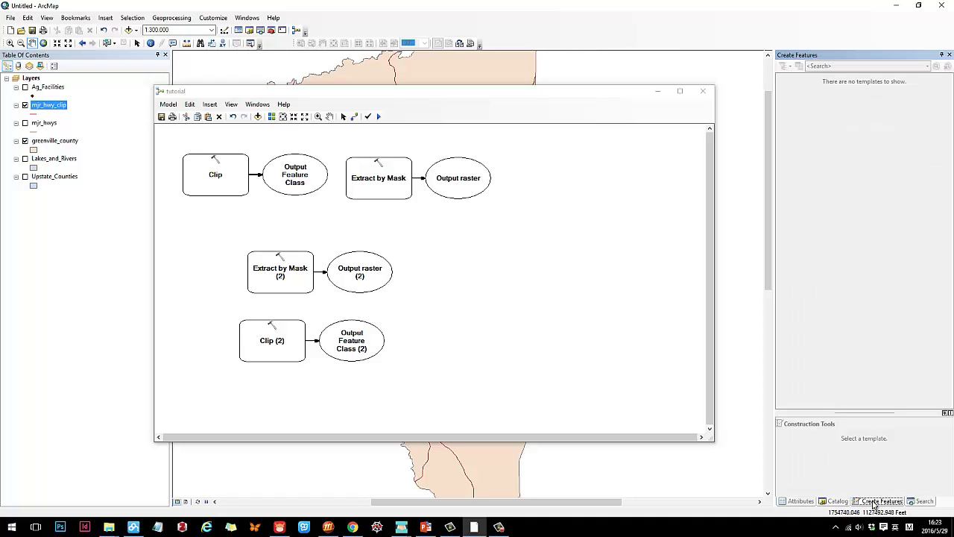
pyautogui.click(924, 502)
pyautogui.click(815, 92)
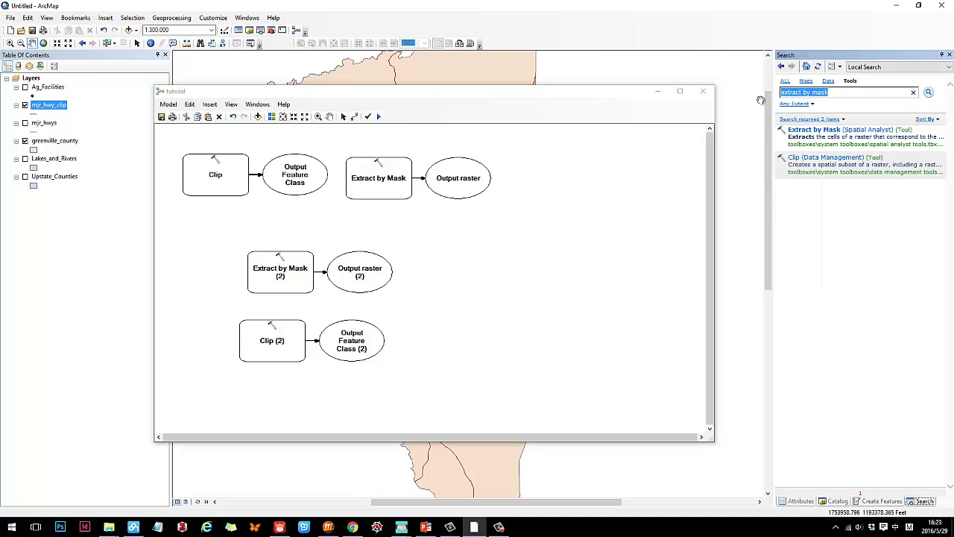
pyautogui.write('buffer')
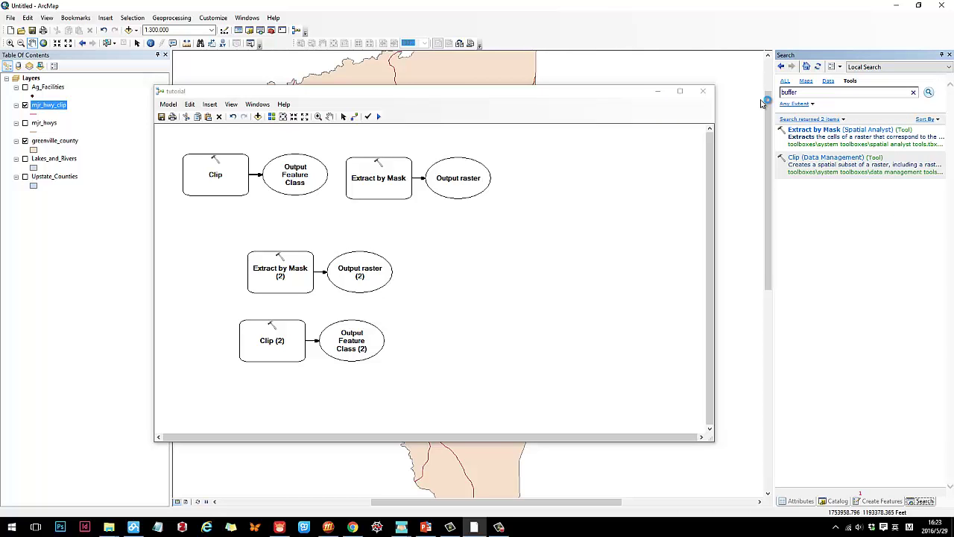
pyautogui.press('Return')
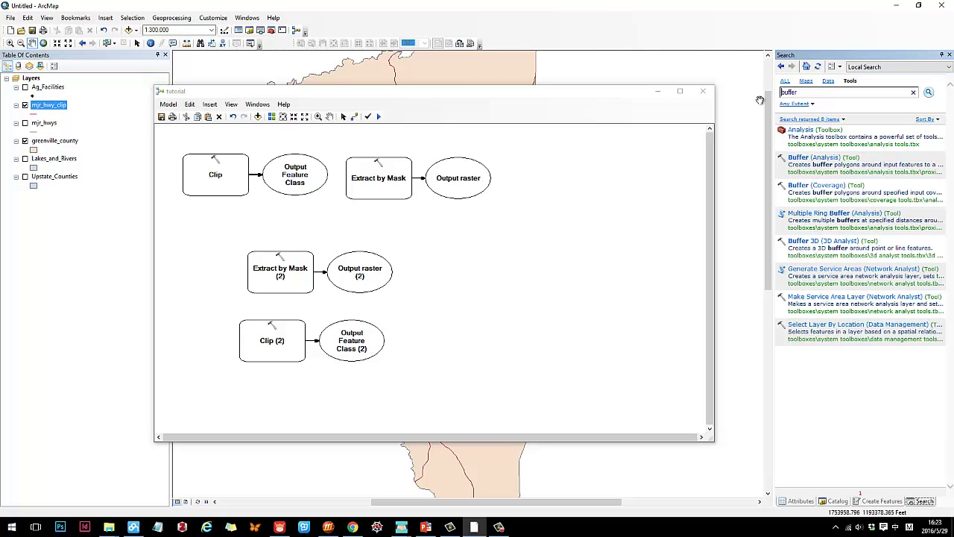
pyautogui.click(818, 157)
pyautogui.moveTo(818, 157)
pyautogui.mouseDown()
pyautogui.moveTo(606, 174)
pyautogui.moveTo(607, 182)
pyautogui.moveTo(561, 178)
pyautogui.mouseUp()
pyautogui.moveTo(522, 222)
pyautogui.mouseDown()
pyautogui.moveTo(593, 160)
pyautogui.moveTo(692, 142)
pyautogui.mouseUp()
# Copy and paste Buffer as Buffer (2), placing it below the original.
pyautogui.rightClick(578, 180)
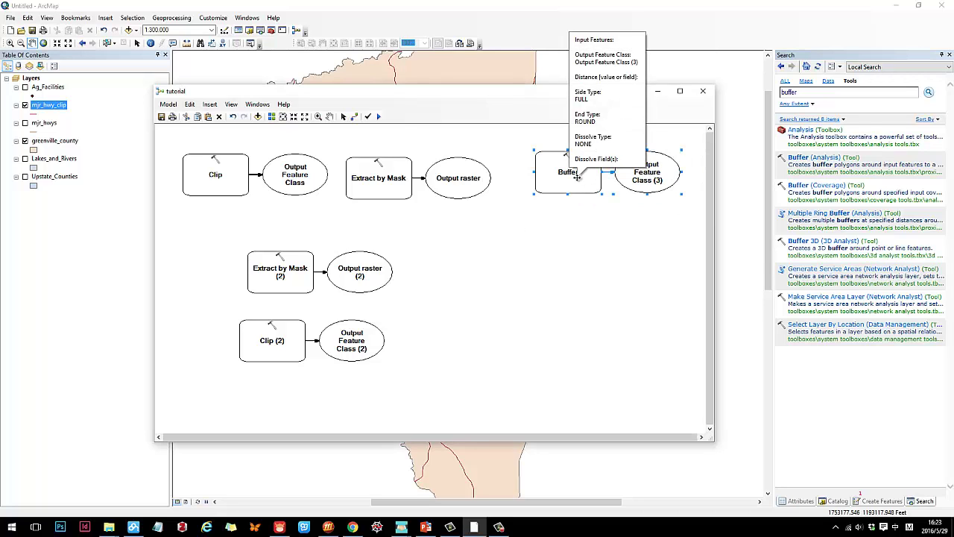
pyautogui.hotkey('ctrl', 'c')
pyautogui.hotkey('ctrl', 'v')
pyautogui.moveTo(600, 216); pyautogui.dragTo(547, 311)
pyautogui.click(479, 311)
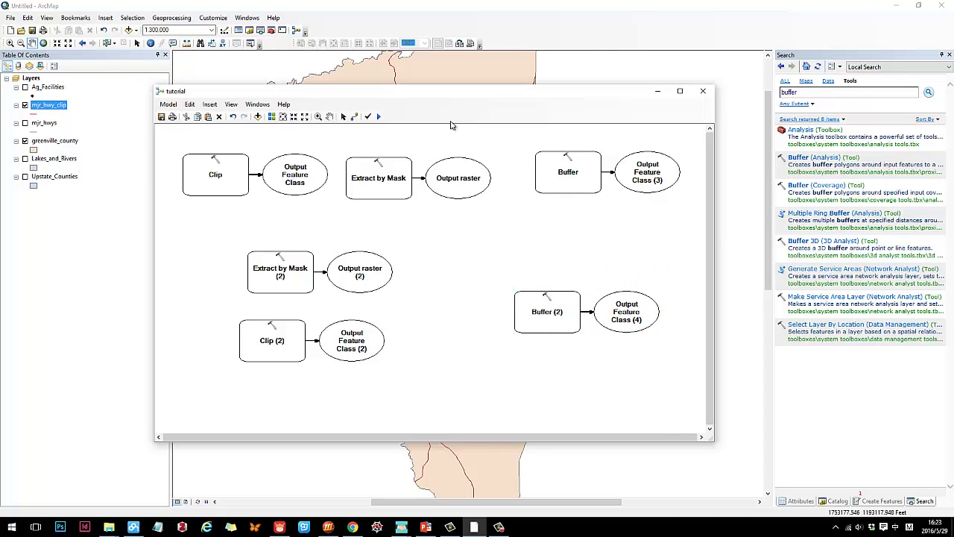
pyautogui.moveTo(354, 93); pyautogui.dragTo(407, 270)
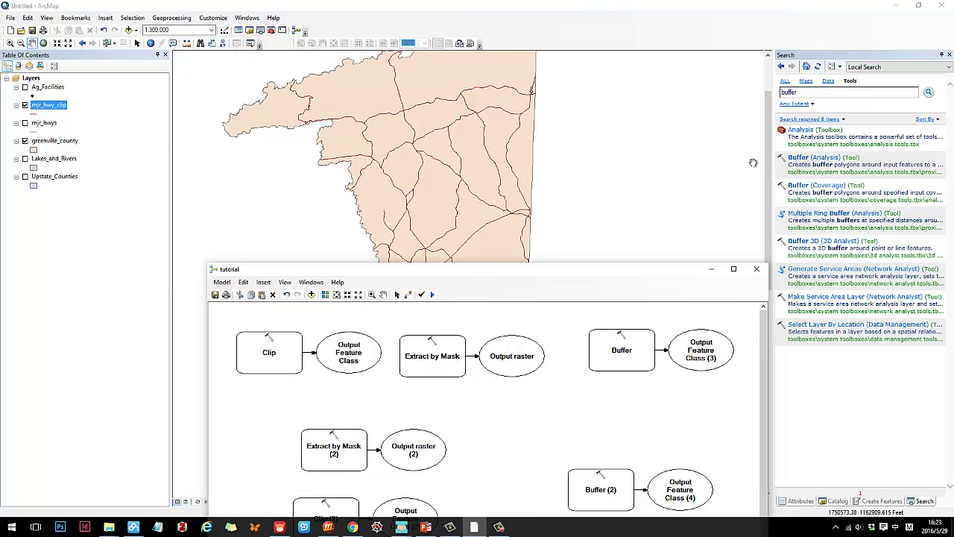
# Remove mjr_hwy_clip from the map and turn on the mjr_hwys layer.
pyautogui.click(837, 501)
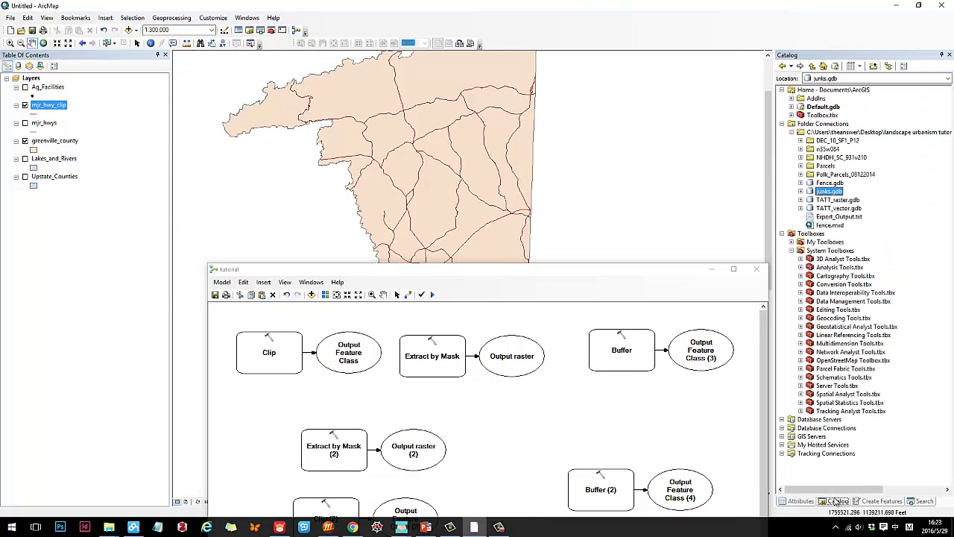
pyautogui.rightClick(63, 110)
pyautogui.click(82, 124)
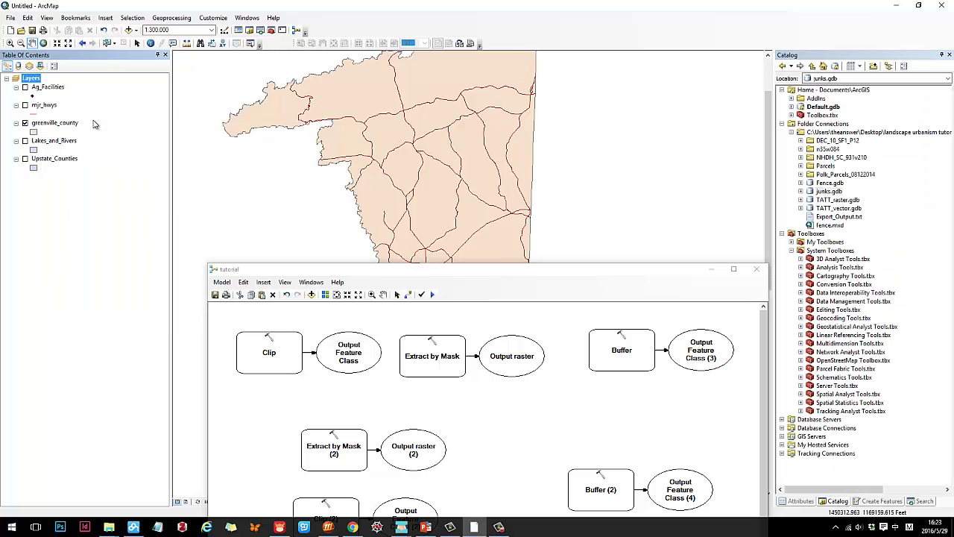
pyautogui.click(26, 105)
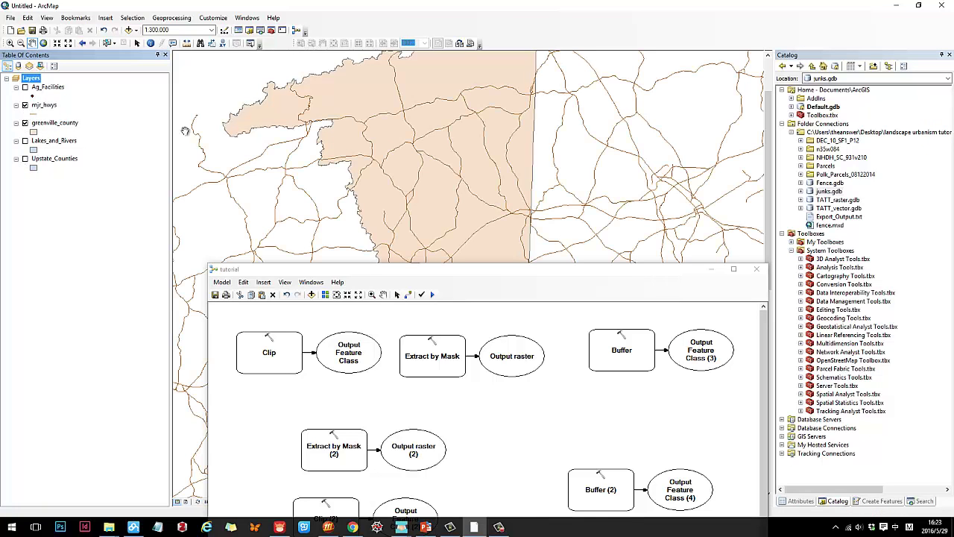
# Delete mjr_hwy_clip from junks.gdb in the Catalog, confirming with Yes.
pyautogui.click(800, 192)
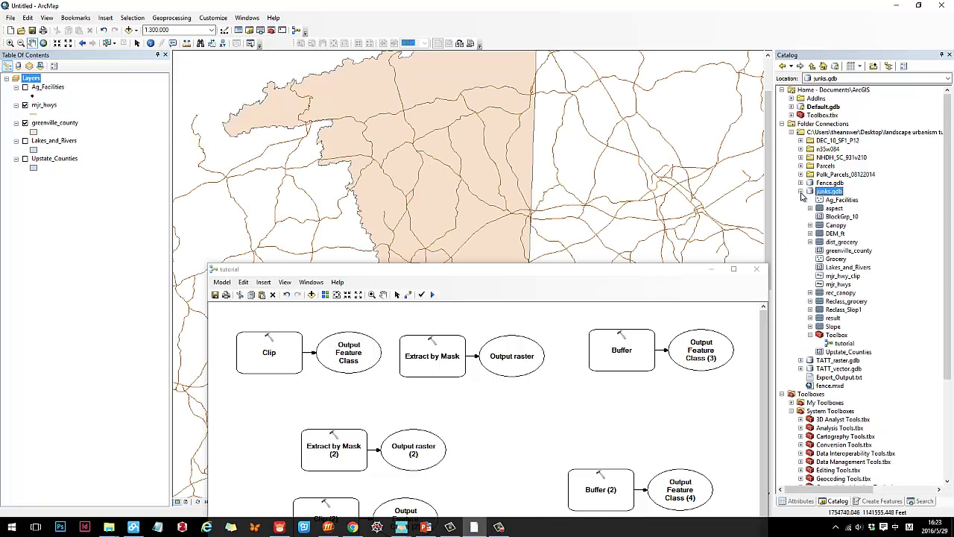
pyautogui.rightClick(841, 275)
pyautogui.click(865, 292)
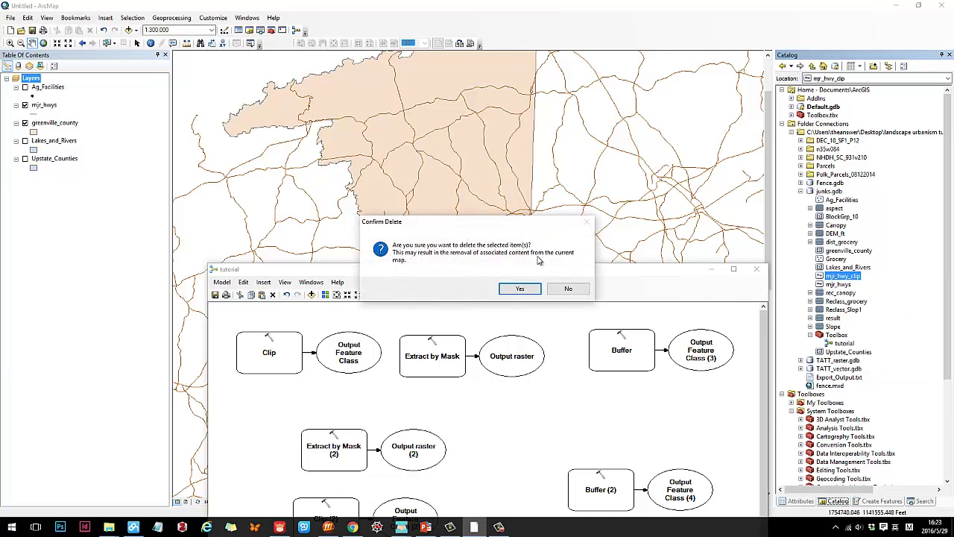
pyautogui.click(520, 288)
pyautogui.moveTo(608, 274); pyautogui.dragTo(595, 80)
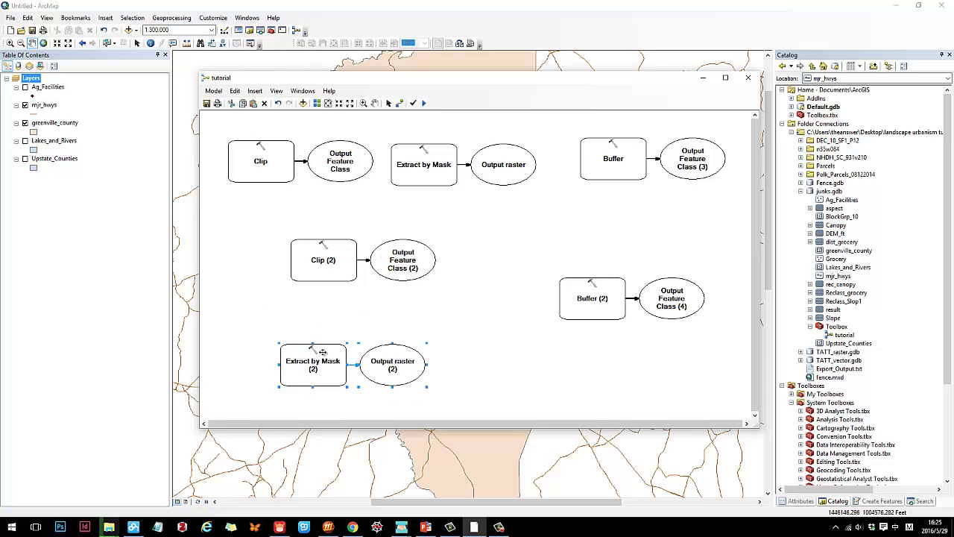
# Open the Clip (2) tool settings and close them without changes.
pyautogui.click(329, 313)
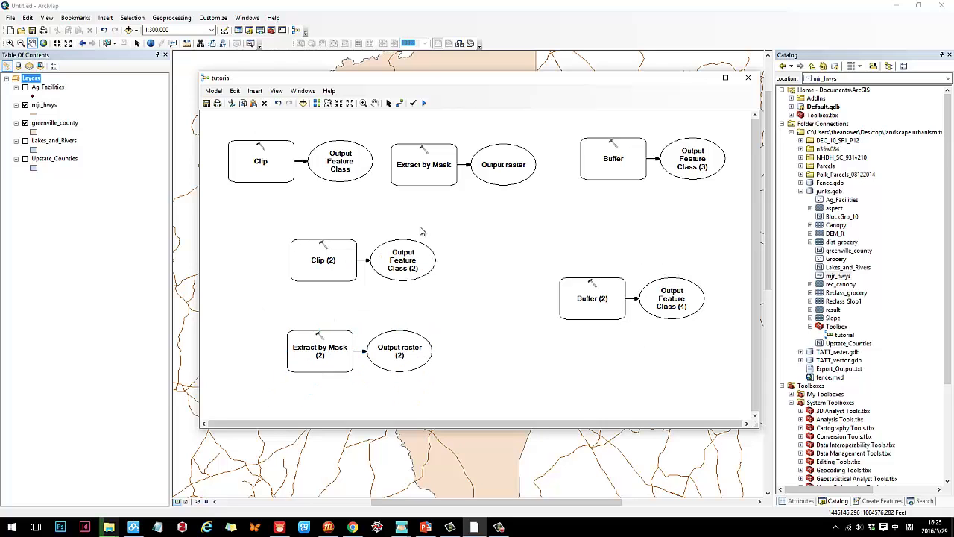
pyautogui.rightClick(313, 277)
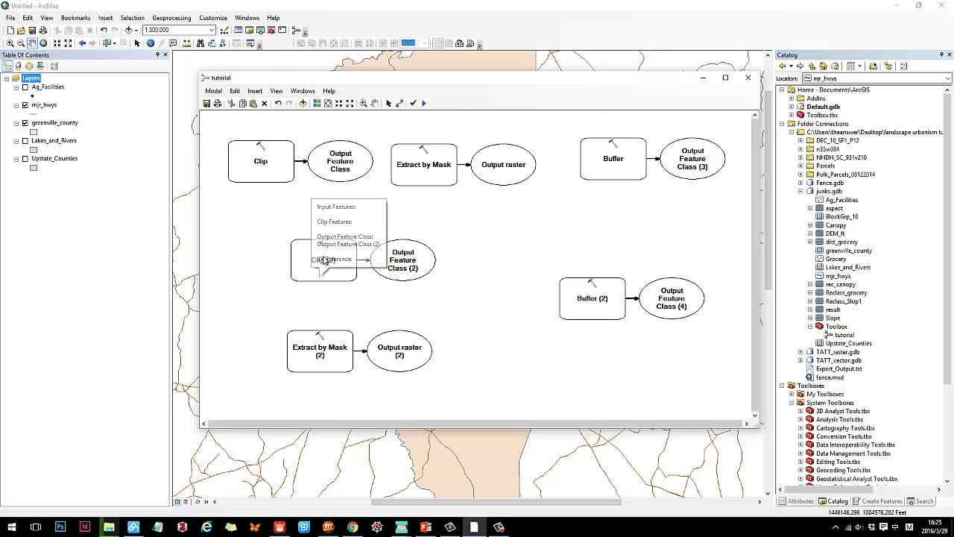
pyautogui.press('Escape')
pyautogui.doubleClick(315, 254)
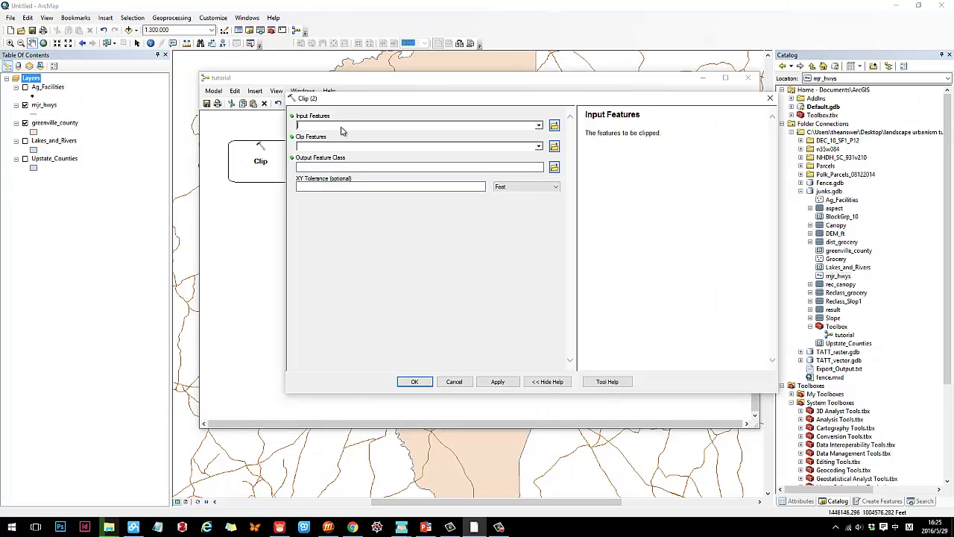
pyautogui.click(331, 187)
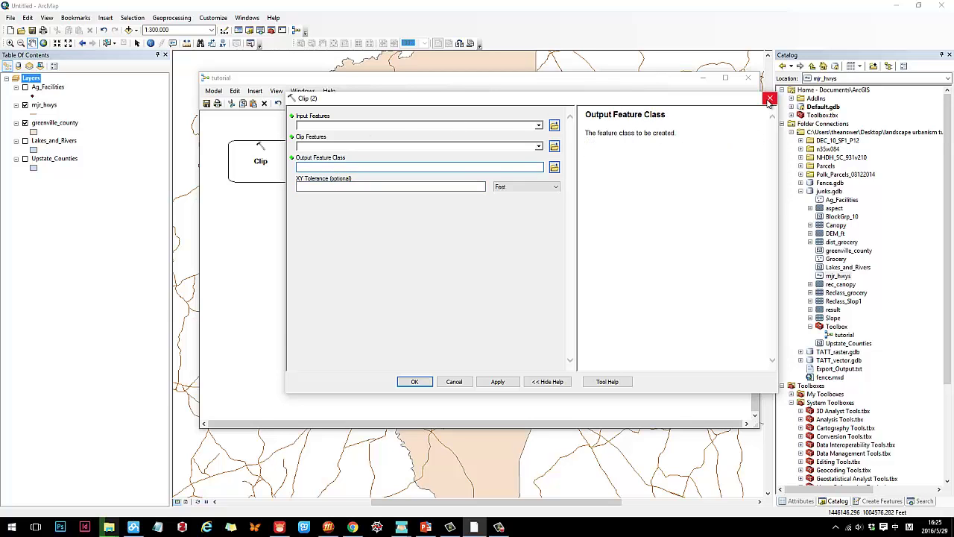
pyautogui.click(770, 97)
# Search for 'clip (analysis)', open the Clip (Analysis) tool, and close it unrun.
pyautogui.hotkey('ctrl', 'f')
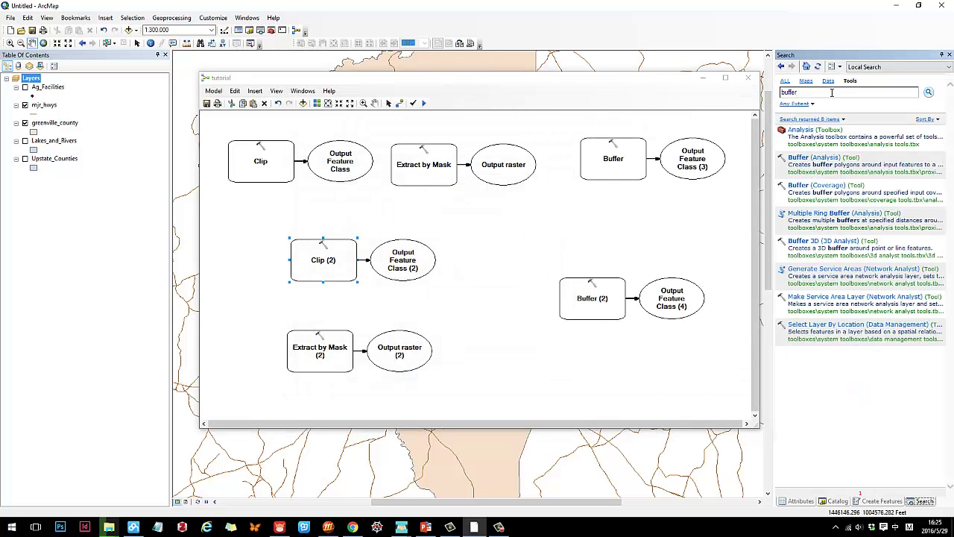
pyautogui.doubleClick(826, 92)
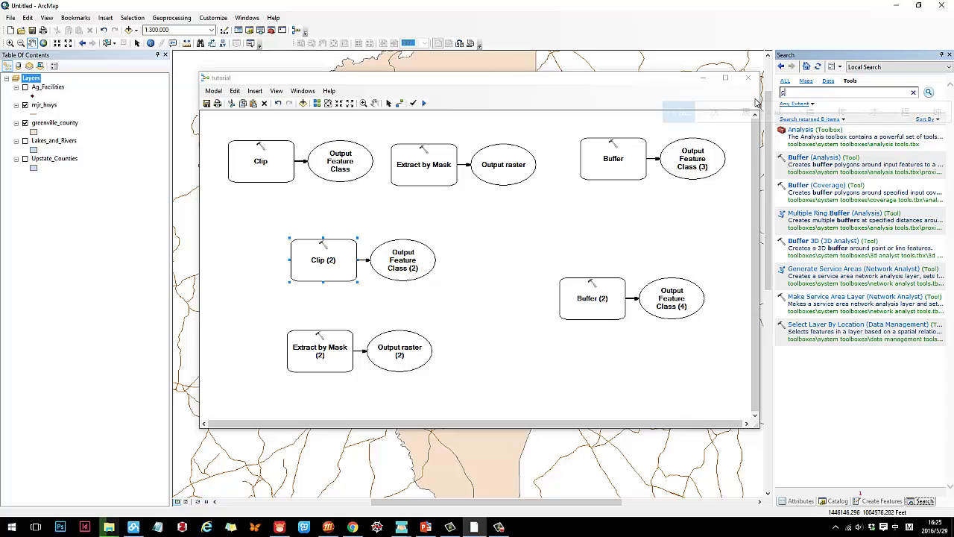
pyautogui.write('clip')
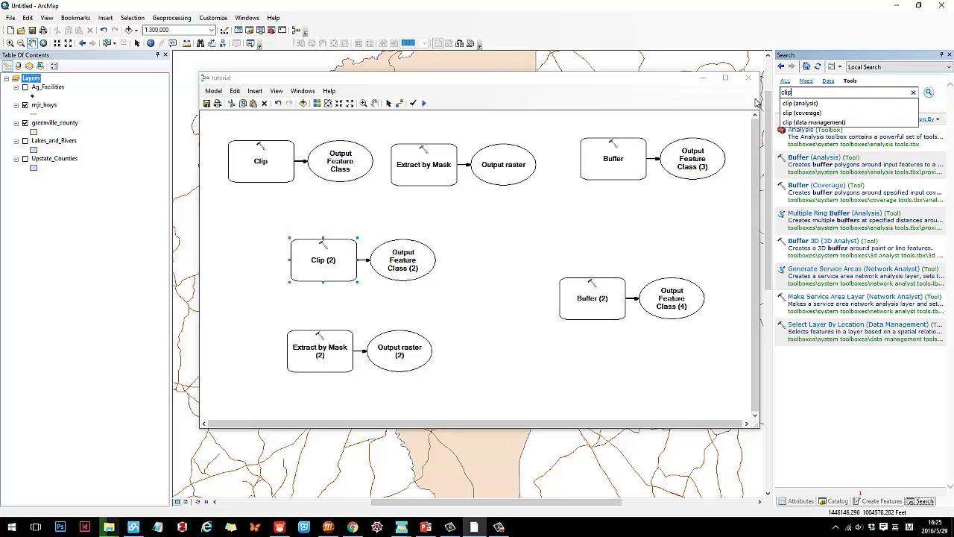
pyautogui.press('Down')
pyautogui.press('Return')
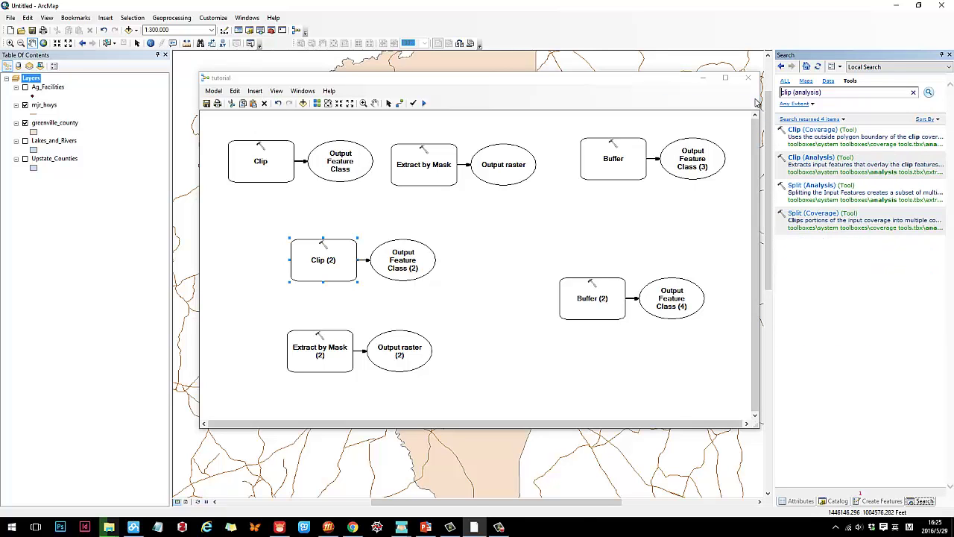
pyautogui.click(826, 160)
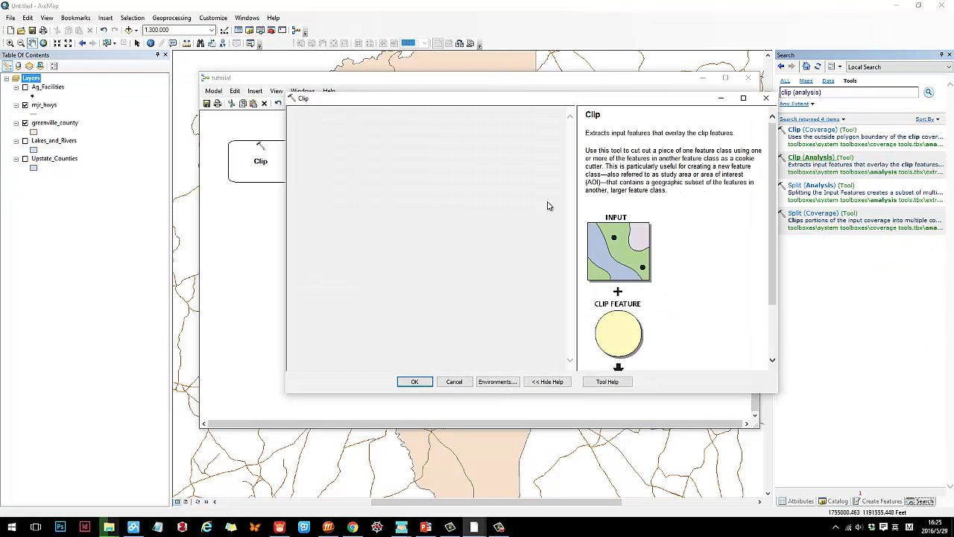
pyautogui.click(765, 98)
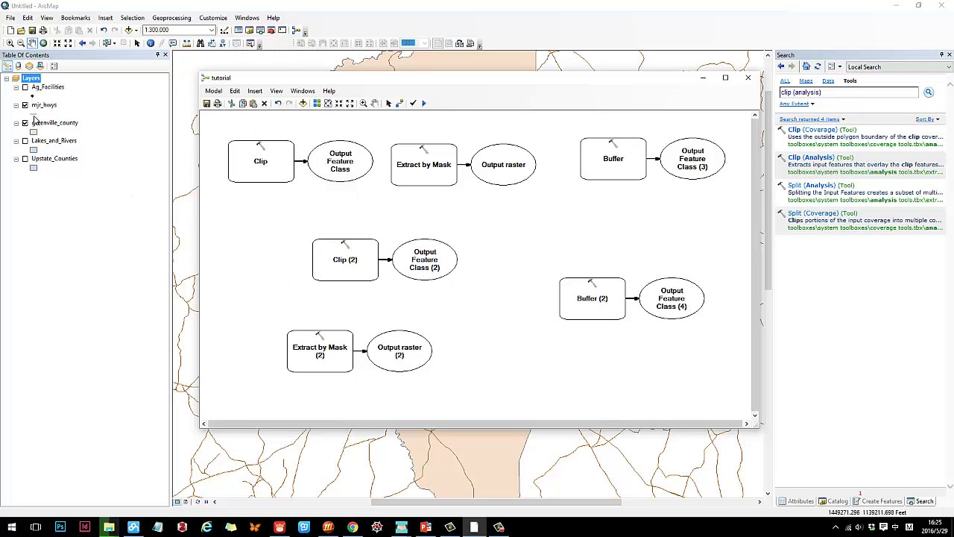
# Drag mjr_hwys and greenville_county into the model and connect mjr_hwys to Clip (2).
pyautogui.moveTo(43, 105); pyautogui.dragTo(238, 226)
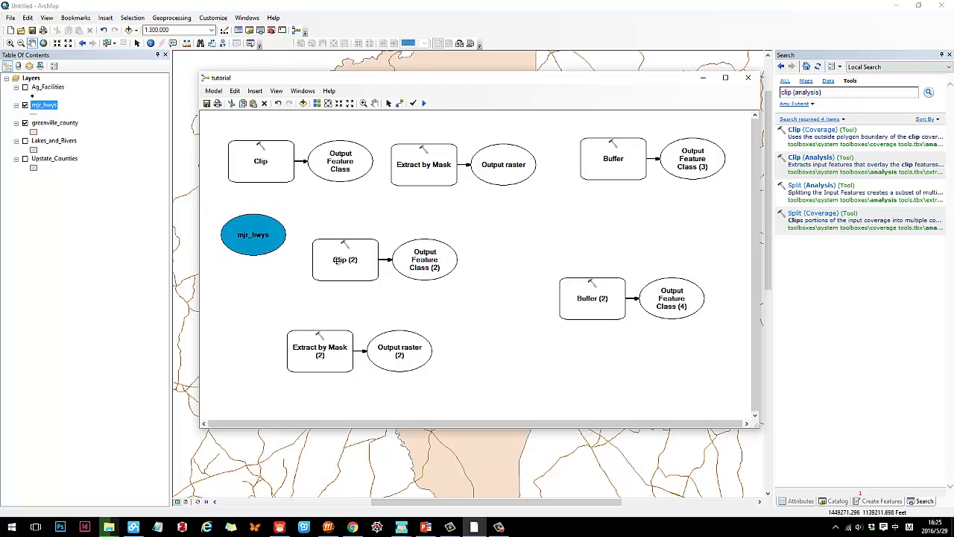
pyautogui.moveTo(44, 123); pyautogui.dragTo(261, 287)
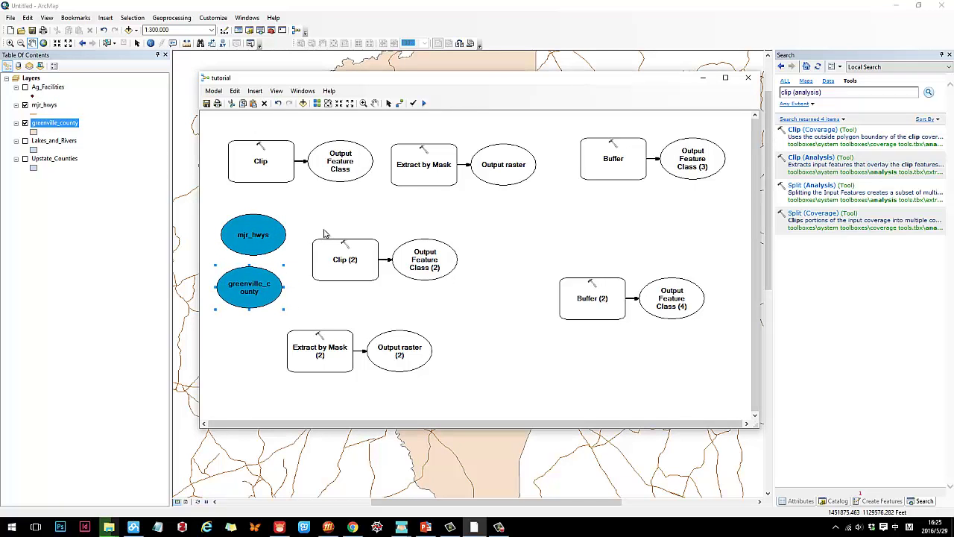
pyautogui.click(399, 104)
pyautogui.click(247, 233)
pyautogui.click(336, 258)
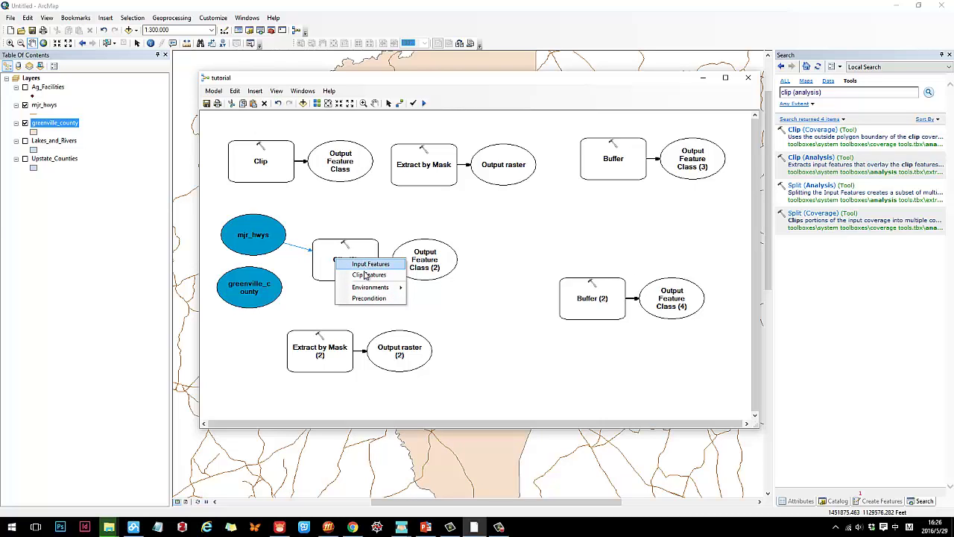
# Set mjr_hwys as Input Features and greenville_county as Clip Features, then tidy the layout.
pyautogui.click(367, 265)
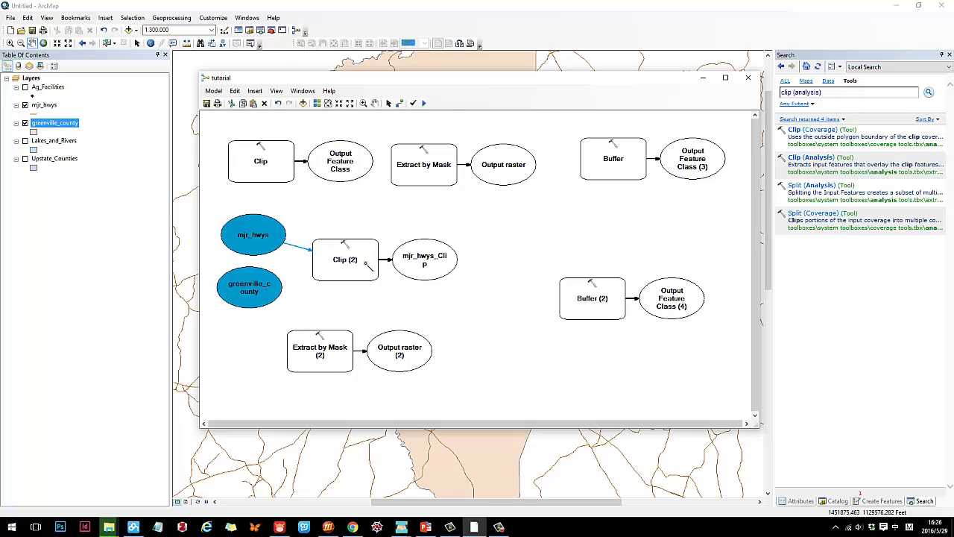
pyautogui.moveTo(272, 295); pyautogui.dragTo(328, 266)
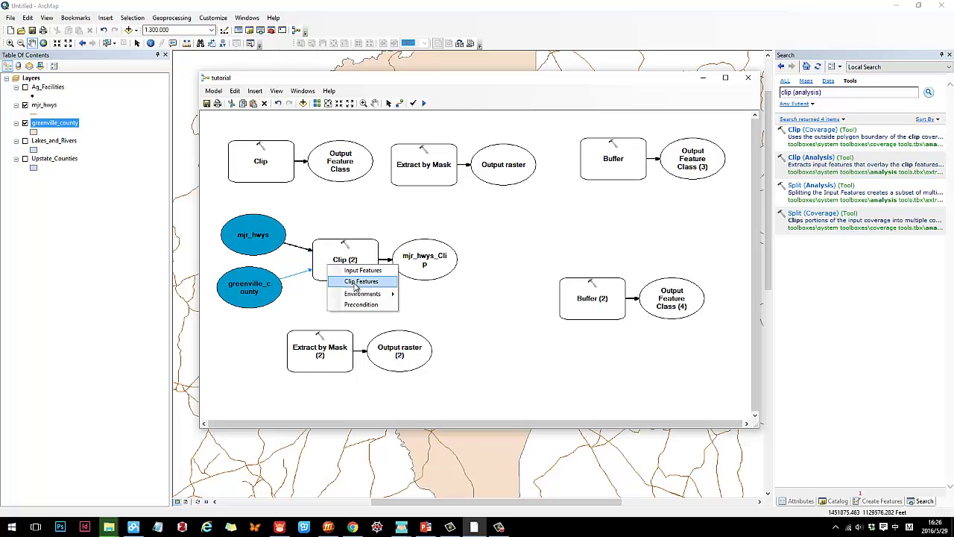
pyautogui.click(360, 282)
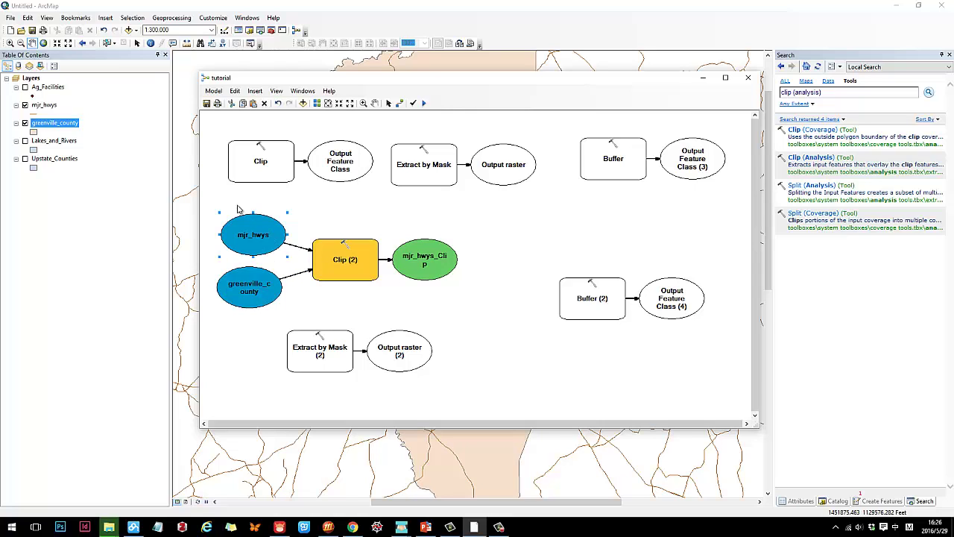
pyautogui.moveTo(213, 197); pyautogui.dragTo(290, 307)
pyautogui.click(346, 258)
pyautogui.moveTo(414, 250); pyautogui.dragTo(434, 248)
pyautogui.click(430, 288)
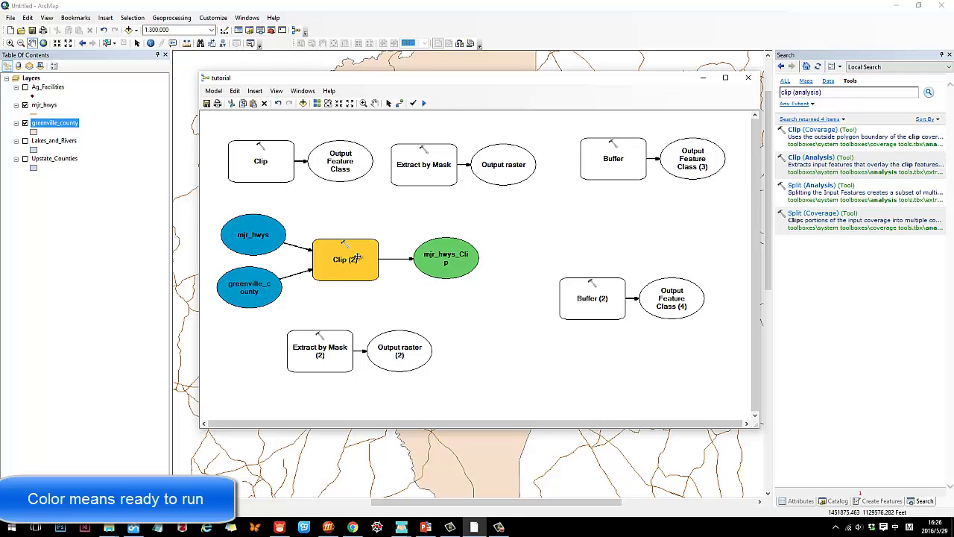
pyautogui.moveTo(358, 257); pyautogui.dragTo(354, 255)
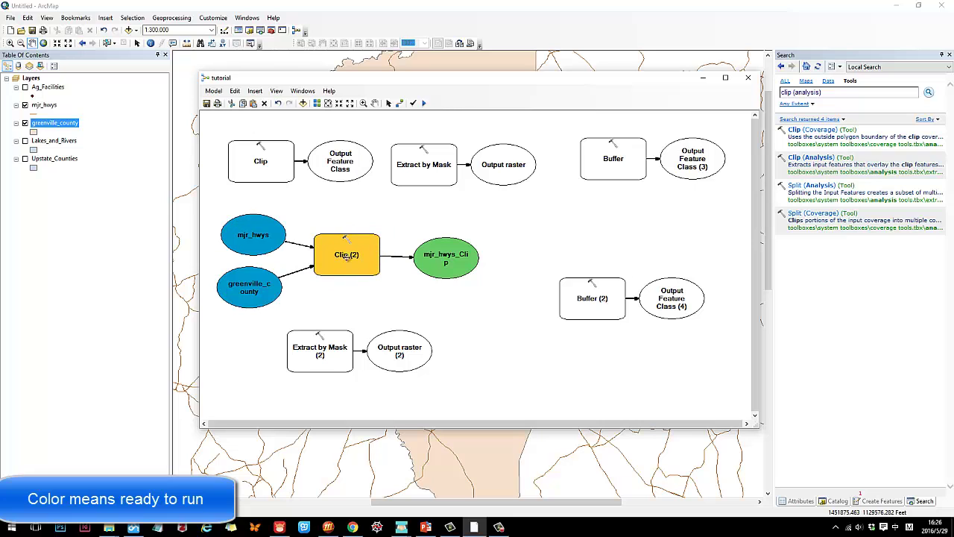
# Open and confirm the Clip (2) settings, then reopen them for review.
pyautogui.doubleClick(345, 255)
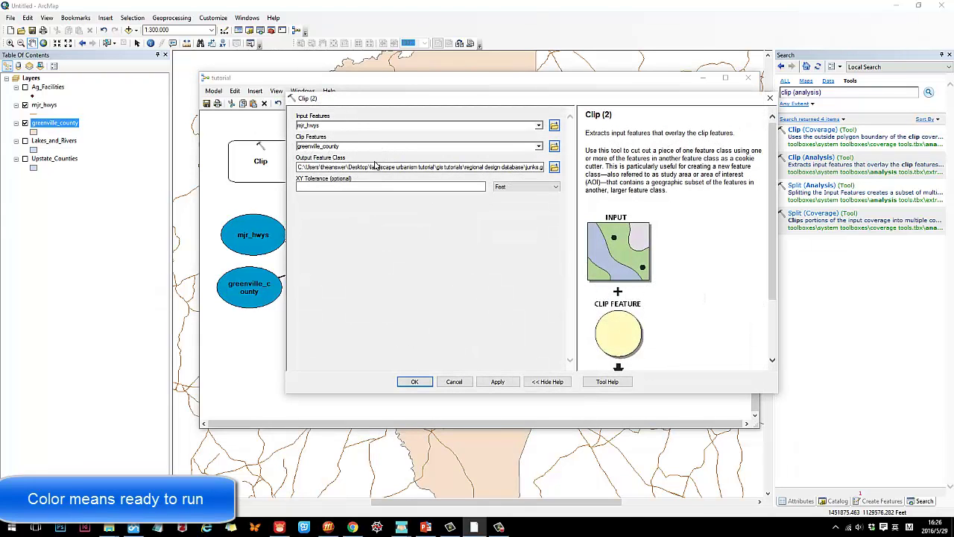
pyautogui.press('Return')
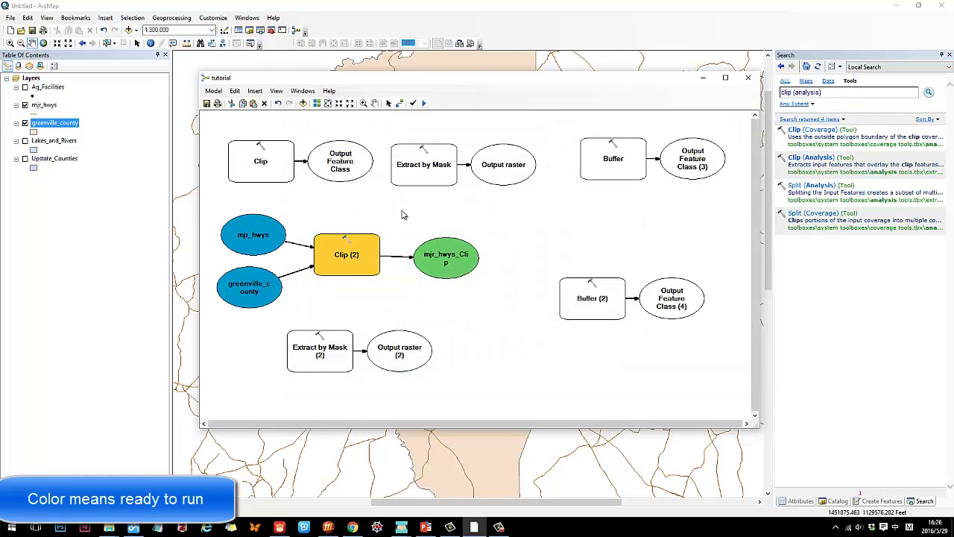
pyautogui.click(363, 250)
pyautogui.doubleClick(362, 251)
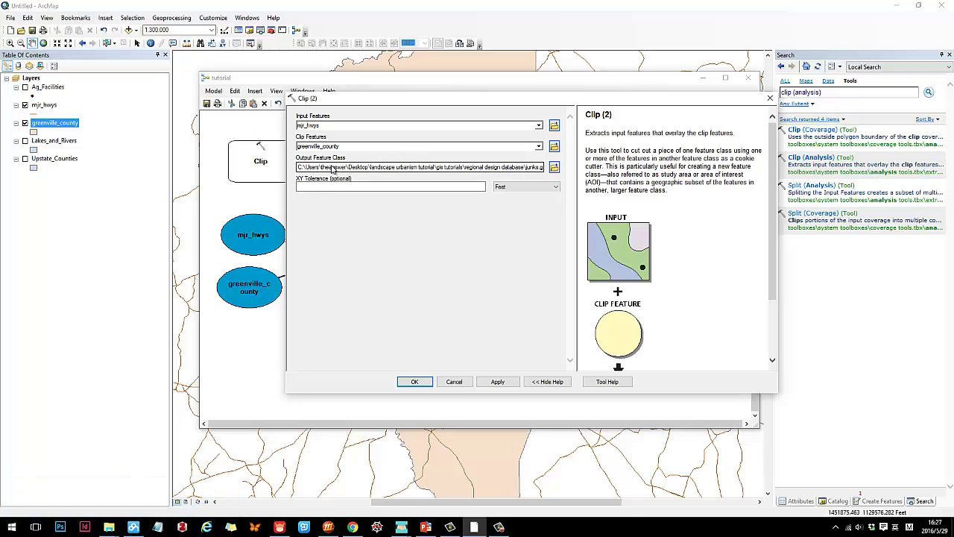
# Verify the output path ends in junks.gdb\mjr_hwys_Clip and accept with OK.
pyautogui.moveTo(356, 174); pyautogui.dragTo(550, 176)
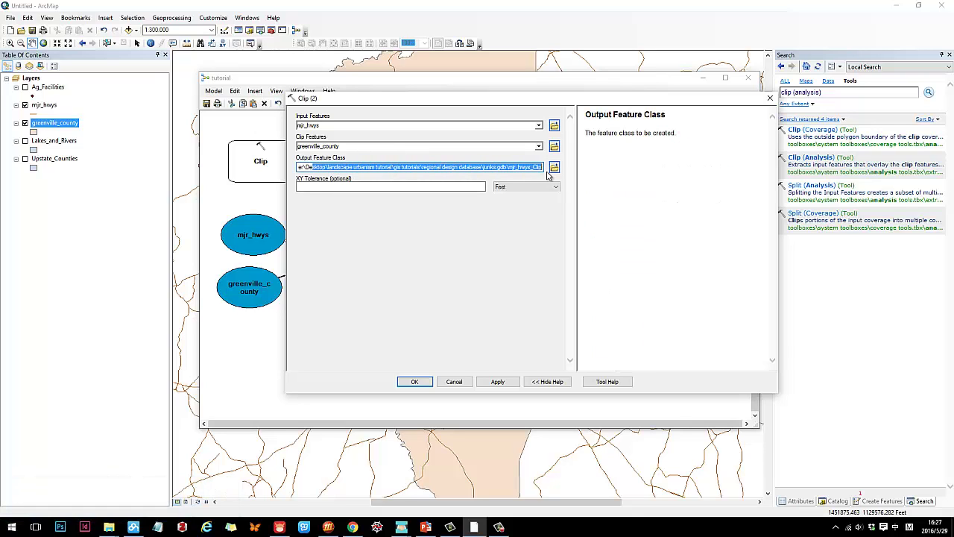
pyautogui.click(462, 170)
pyautogui.moveTo(361, 171); pyautogui.dragTo(298, 176)
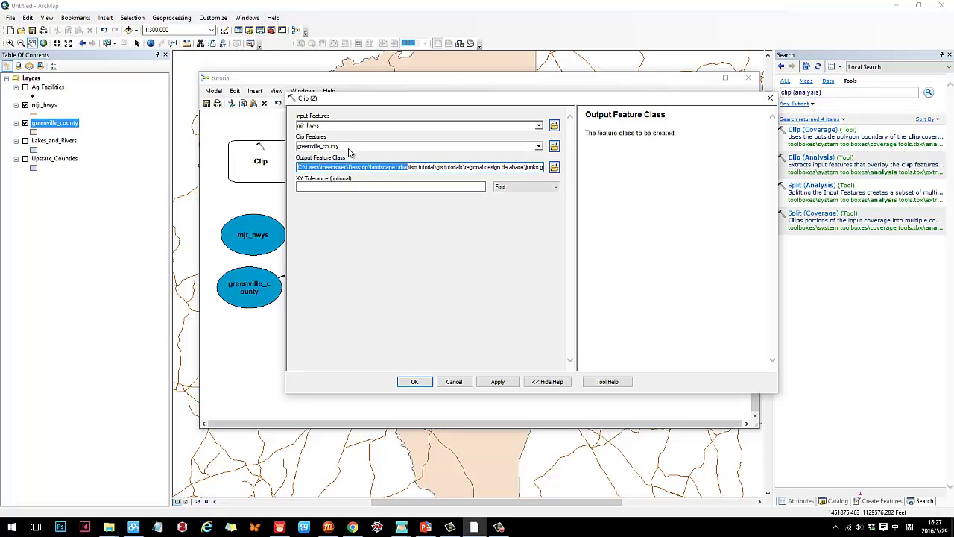
pyautogui.click(349, 172)
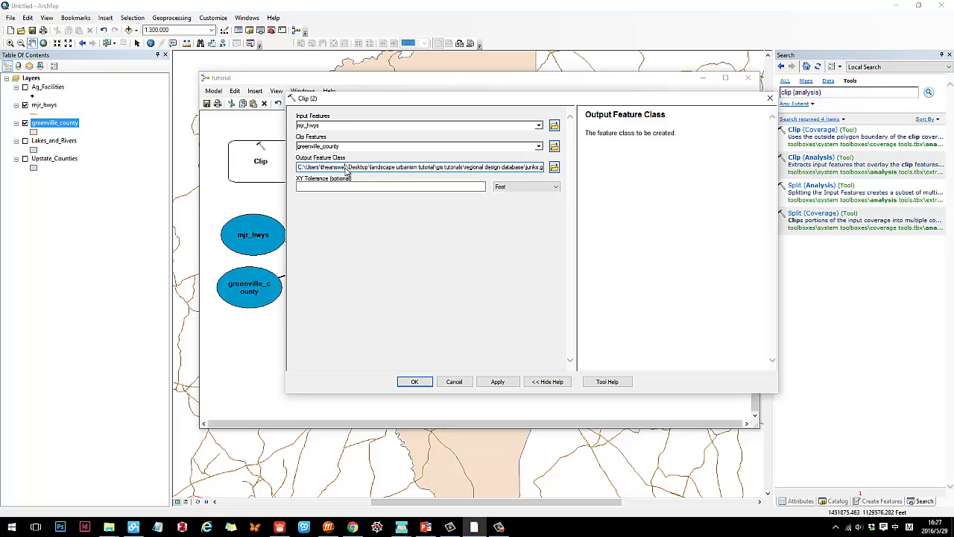
pyautogui.moveTo(371, 170); pyautogui.dragTo(528, 170)
pyautogui.click(526, 170)
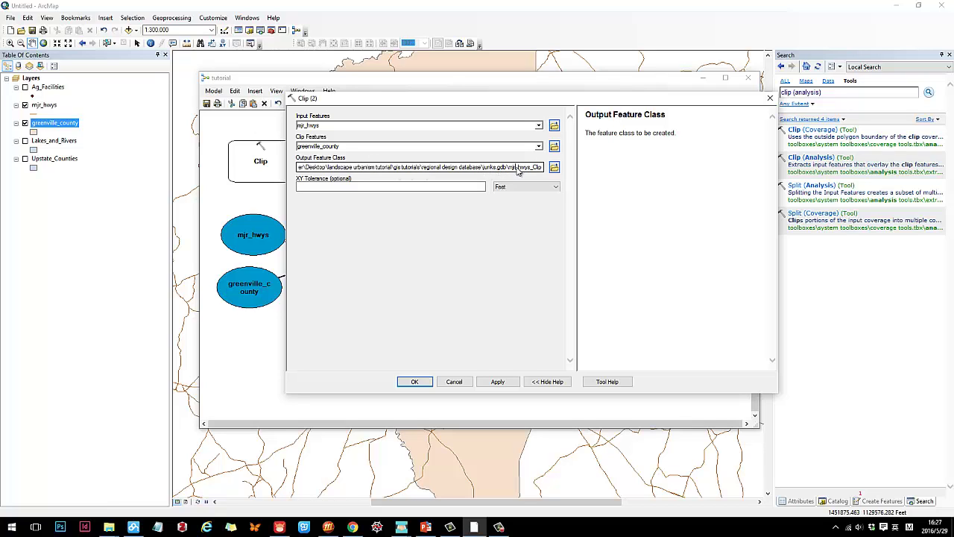
pyautogui.moveTo(517, 168)
pyautogui.mouseDown()
pyautogui.moveTo(422, 168)
pyautogui.moveTo(498, 170)
pyautogui.mouseUp()
pyautogui.click(436, 168)
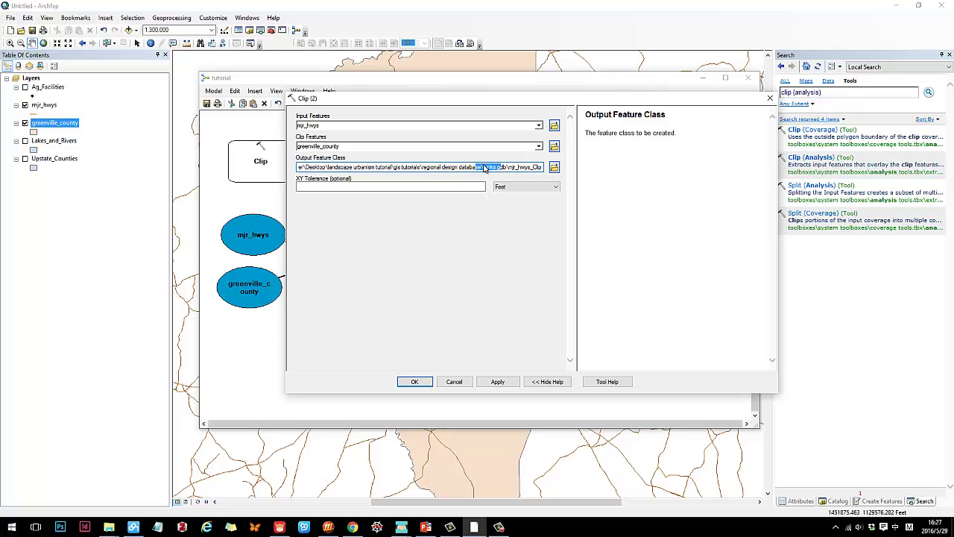
pyautogui.click(483, 170)
pyautogui.click(415, 383)
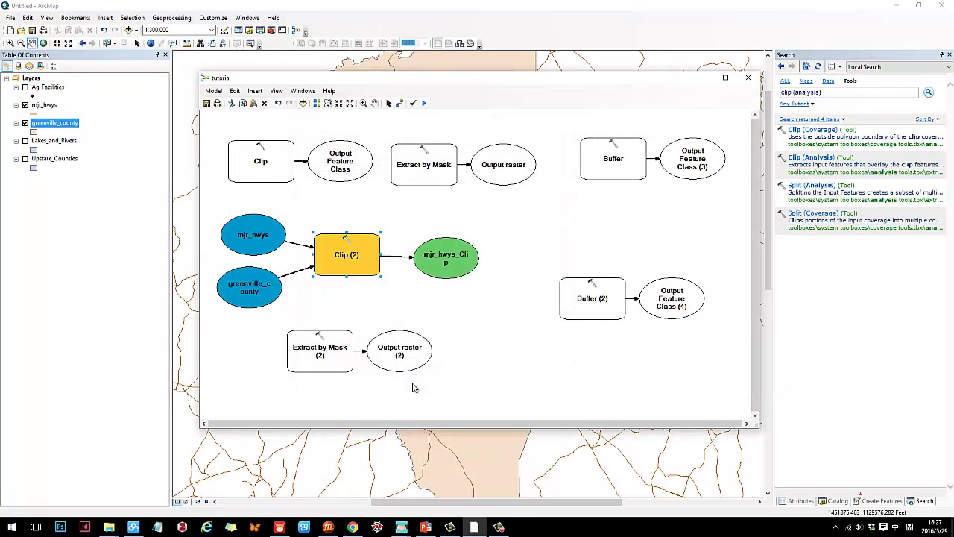
# Run Clip (2) from its context menu and close the Completed progress report.
pyautogui.moveTo(504, 283); pyautogui.dragTo(283, 235)
pyautogui.moveTo(345, 302); pyautogui.dragTo(354, 286)
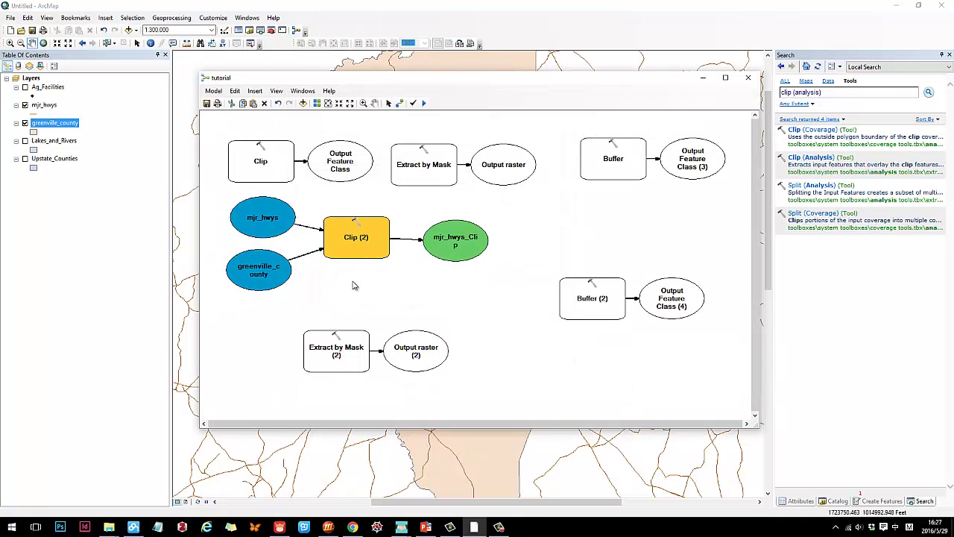
pyautogui.rightClick(345, 227)
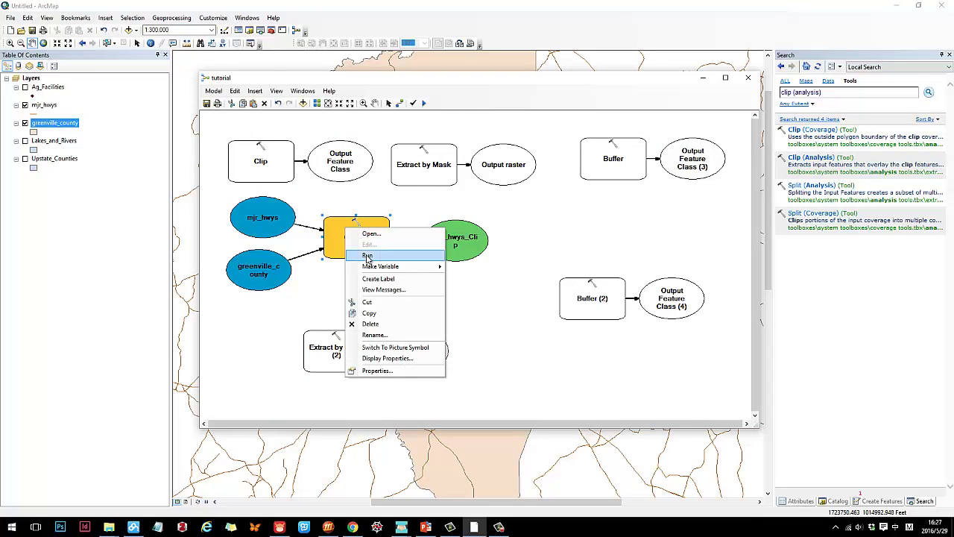
pyautogui.click(350, 198)
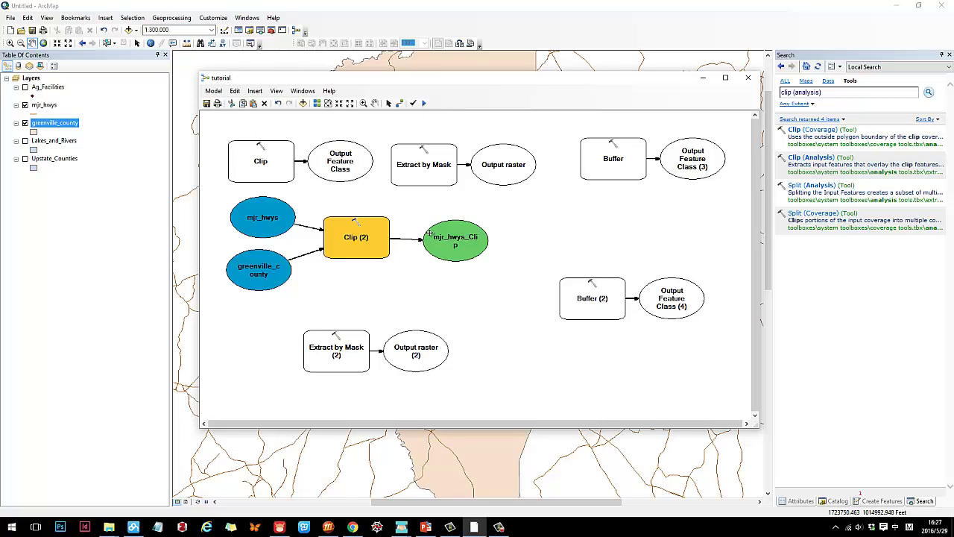
pyautogui.rightClick(344, 247)
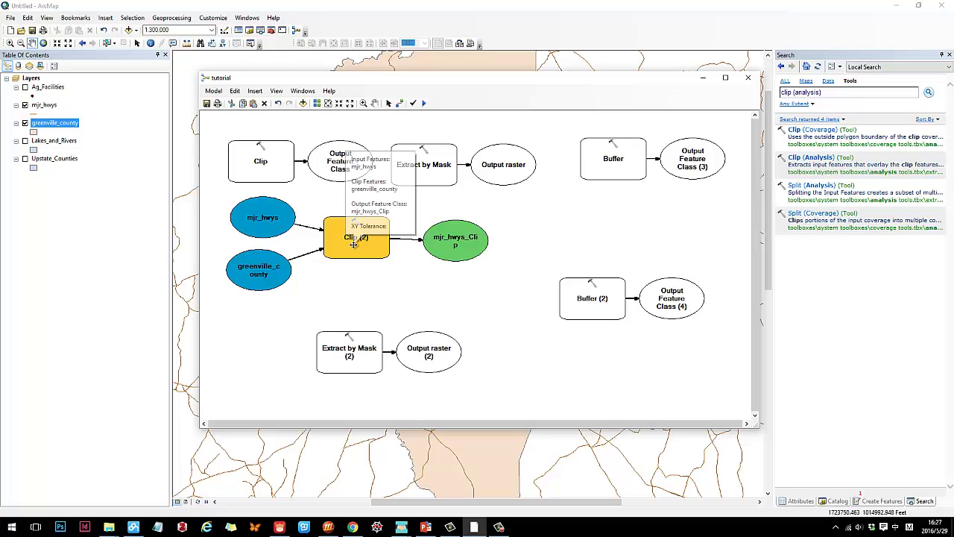
pyautogui.click(322, 216)
pyautogui.rightClick(347, 227)
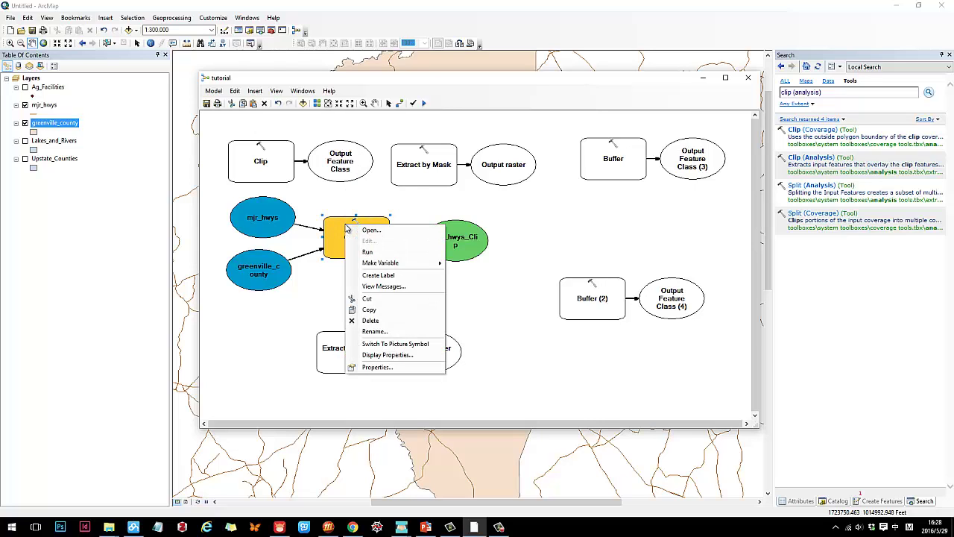
pyautogui.click(375, 254)
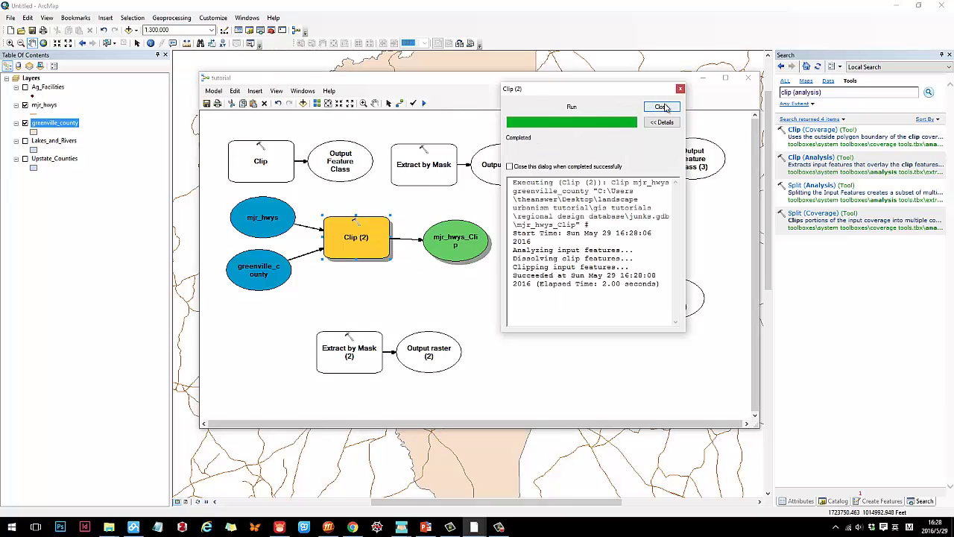
pyautogui.click(662, 108)
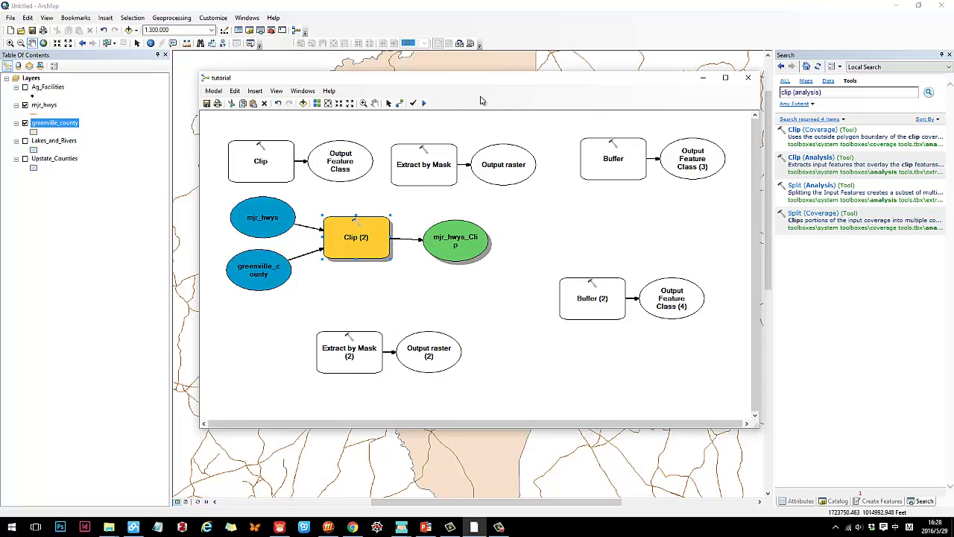
# Locate the new mjr_hwys_Clip feature class under junks.gdb in the Catalog.
pyautogui.moveTo(471, 81); pyautogui.dragTo(505, 90)
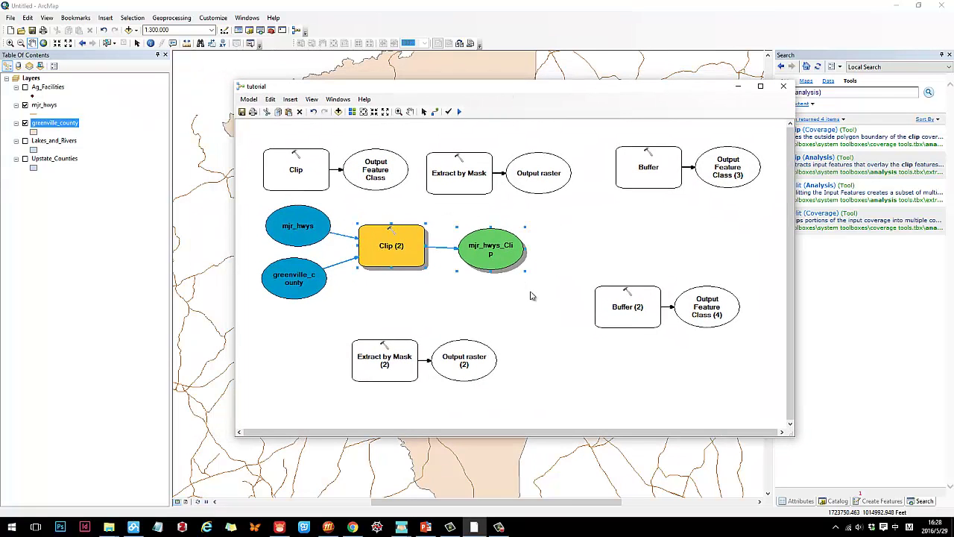
pyautogui.click(478, 243)
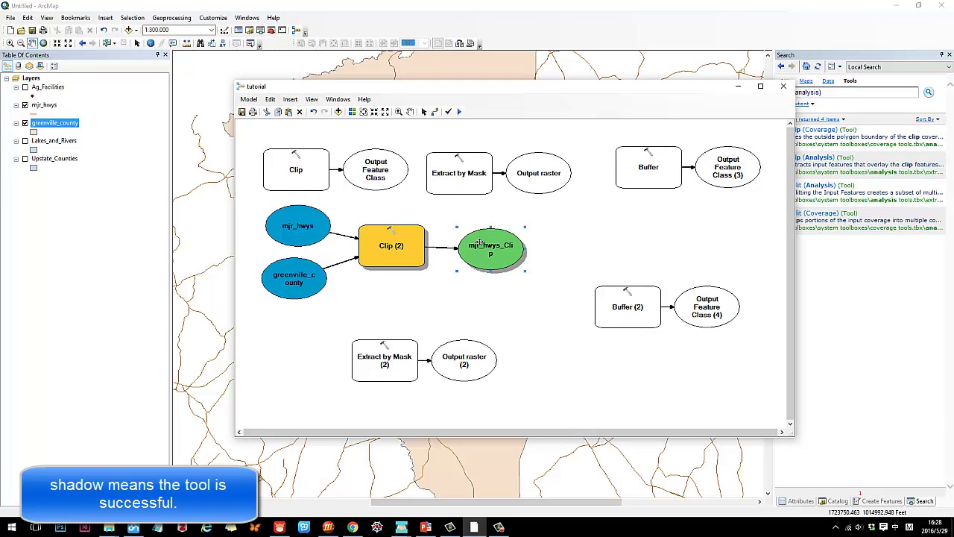
pyautogui.moveTo(341, 207); pyautogui.dragTo(554, 286)
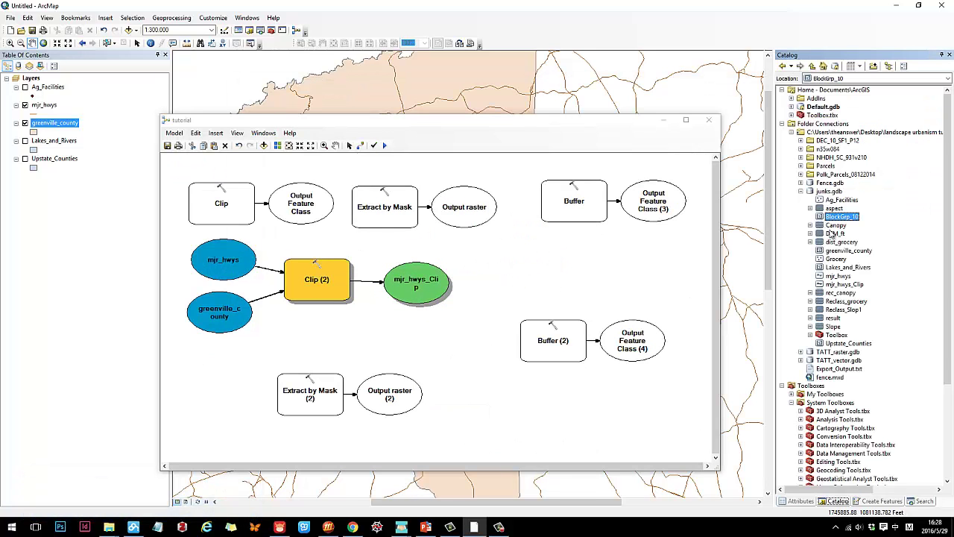
pyautogui.click(836, 258)
pyautogui.click(836, 285)
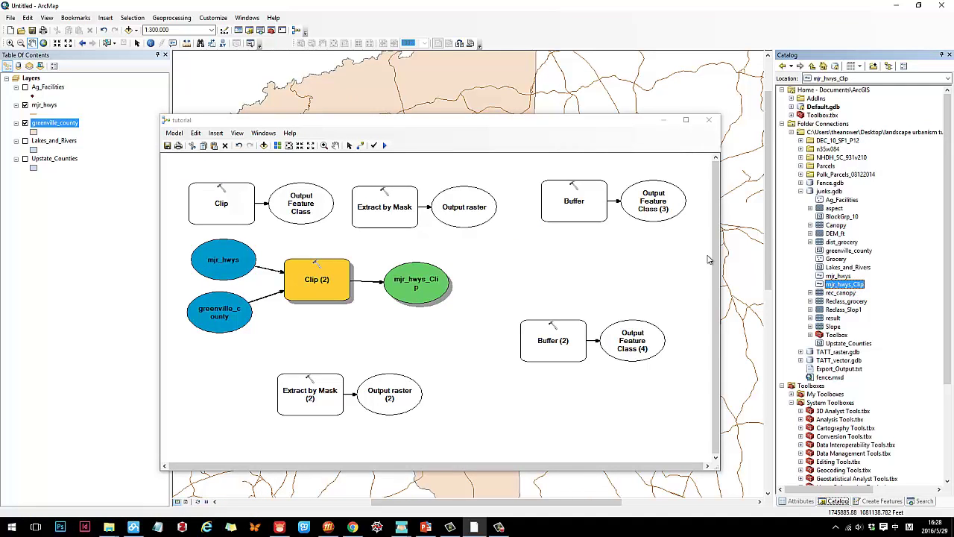
pyautogui.moveTo(515, 126); pyautogui.dragTo(561, 227)
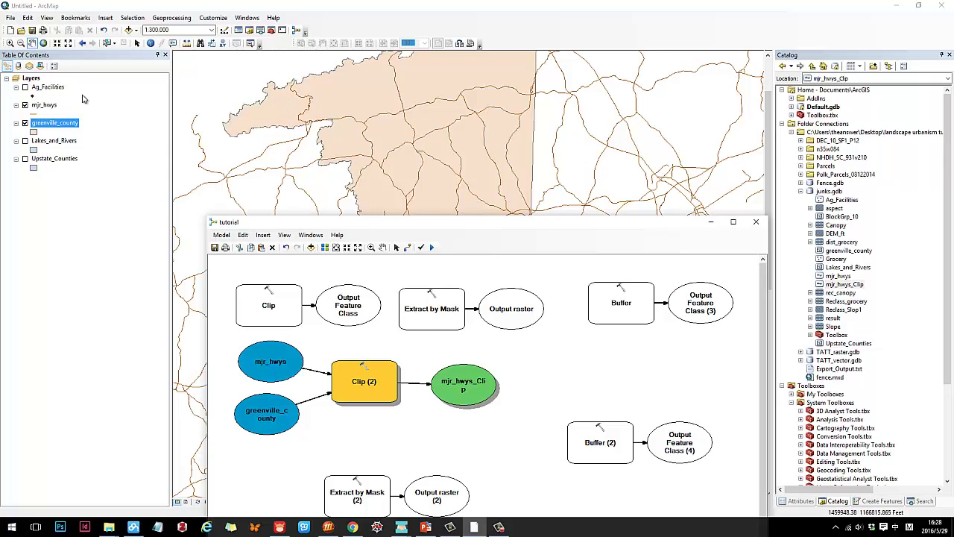
pyautogui.moveTo(387, 223); pyautogui.dragTo(385, 97)
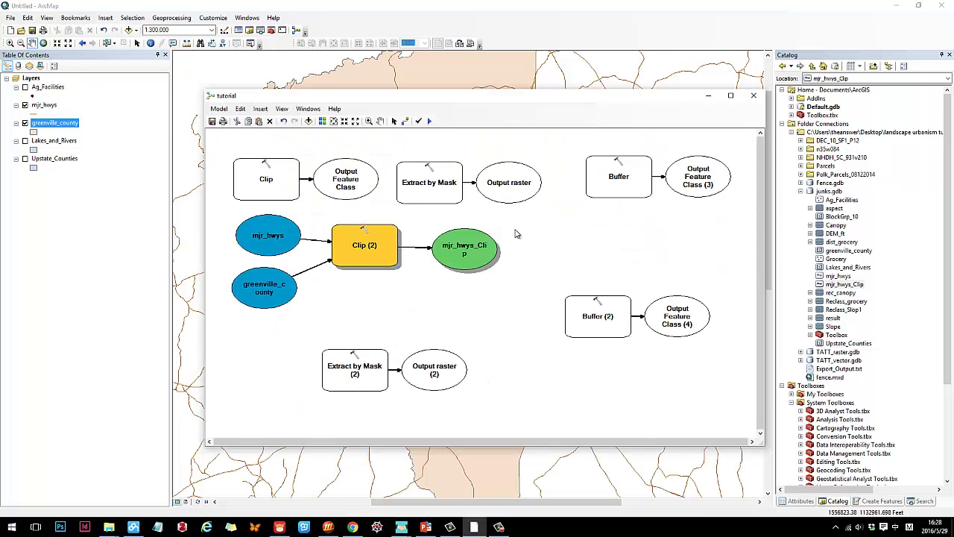
# Add mjr_hwys_Clip to the map and turn off the original mjr_hwys layer.
pyautogui.rightClick(455, 248)
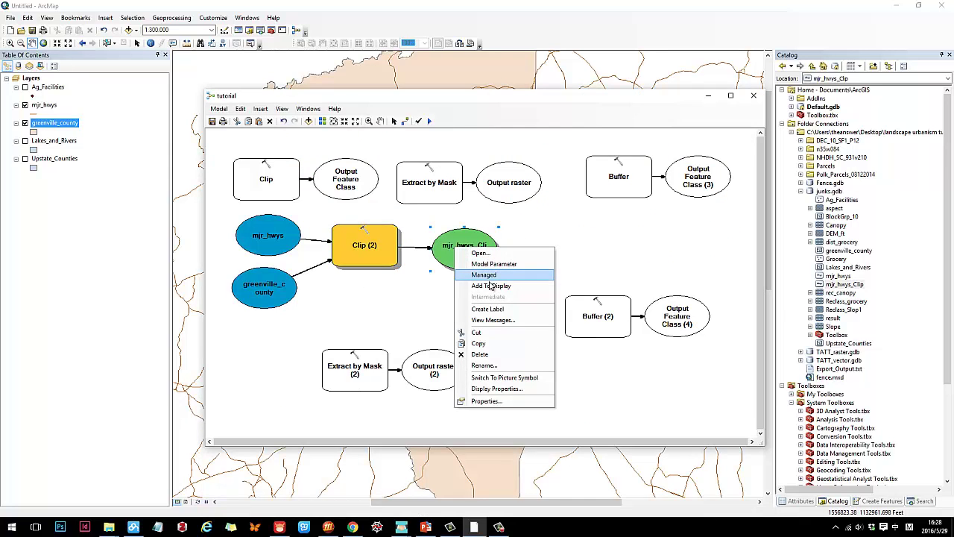
pyautogui.click(491, 285)
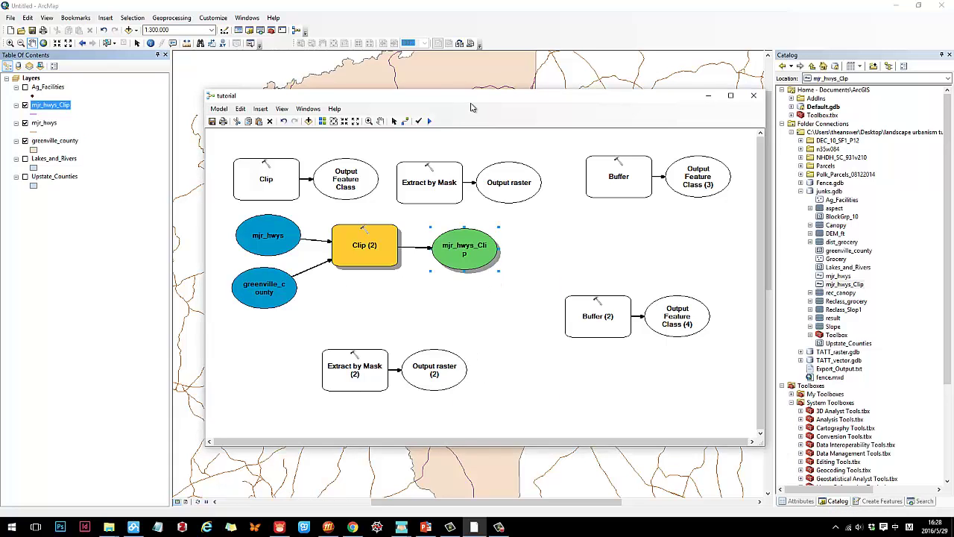
pyautogui.moveTo(462, 95); pyautogui.dragTo(783, 156)
pyautogui.click(24, 141)
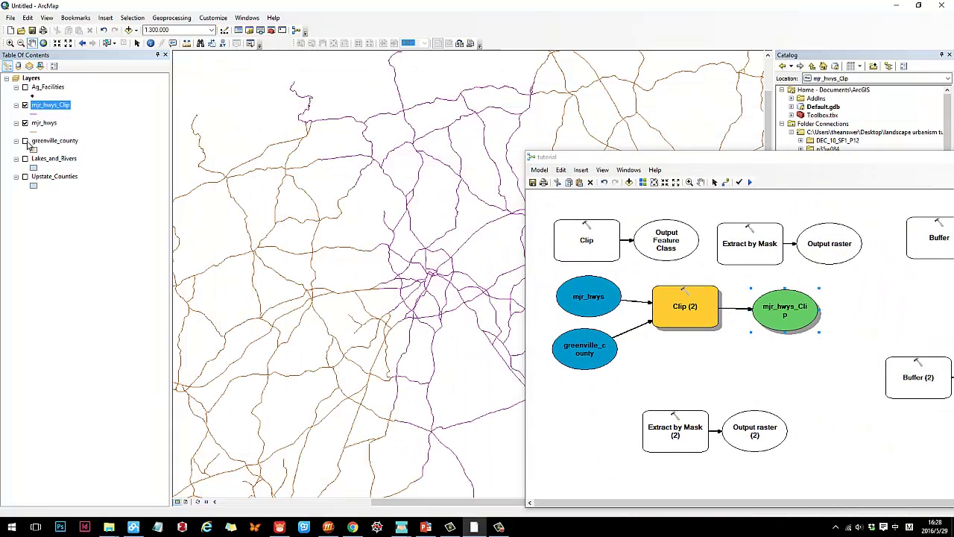
pyautogui.keyDown('ctrl'); pyautogui.click(26, 146); pyautogui.keyUp('ctrl')
pyautogui.click(25, 141)
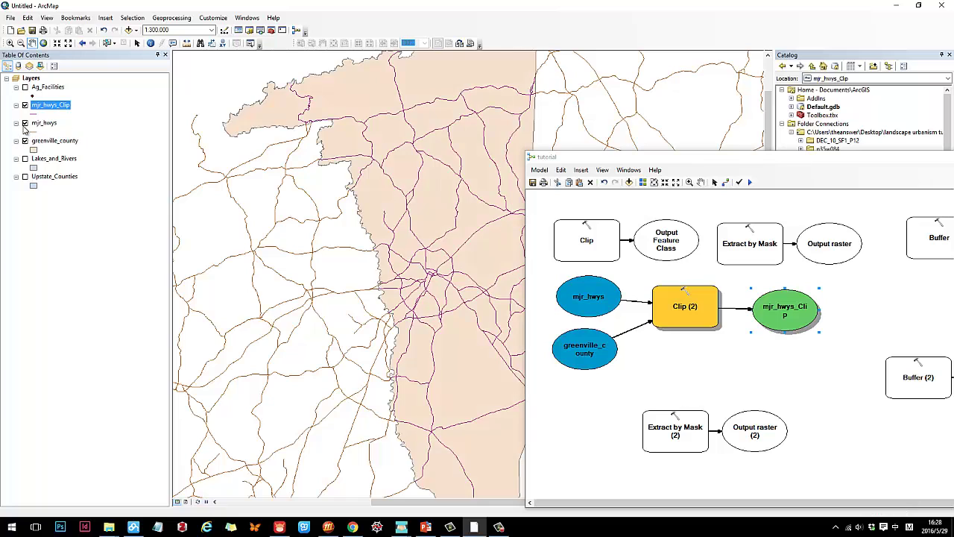
pyautogui.click(25, 123)
pyautogui.moveTo(602, 164); pyautogui.dragTo(541, 187)
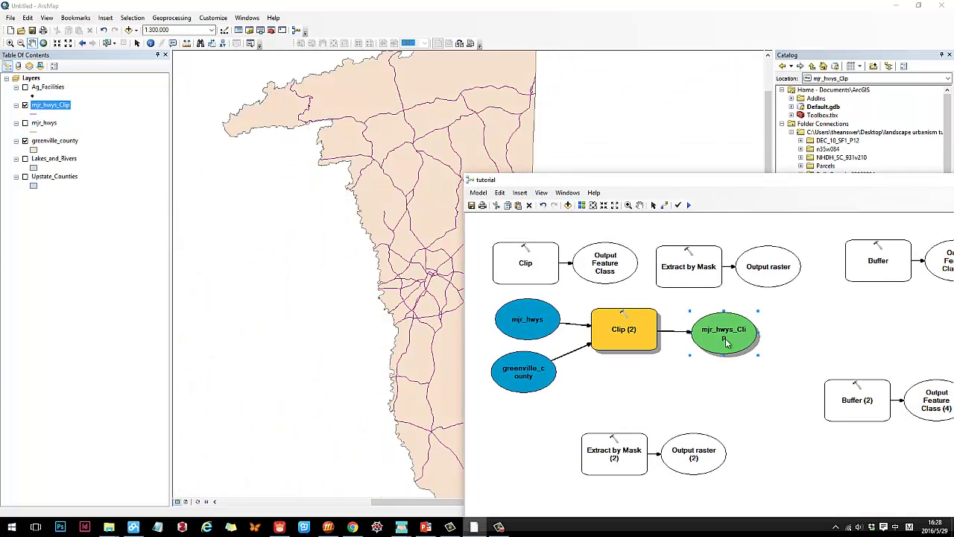
# Remove and re-add mjr_hwys_Clip on the map, leaving it displayed.
pyautogui.rightClick(725, 339)
pyautogui.click(754, 382)
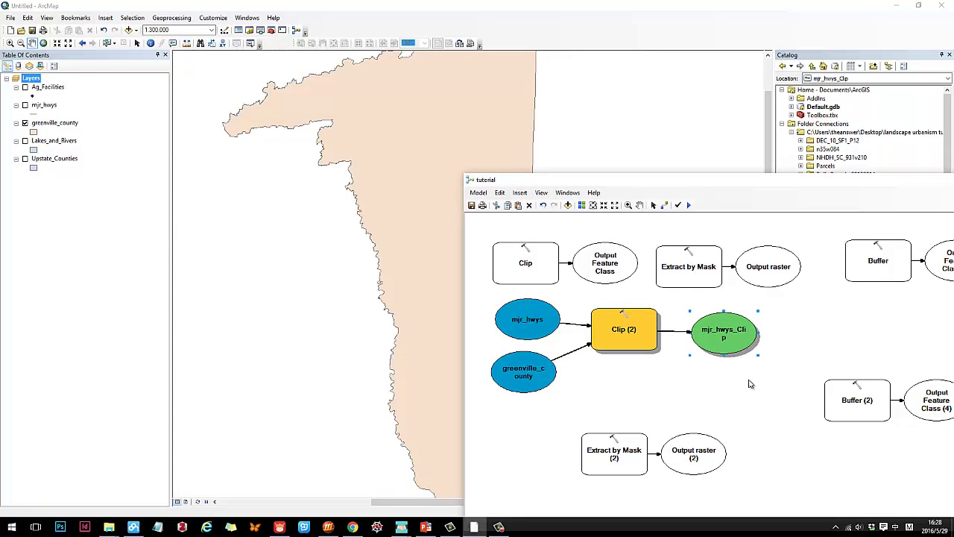
pyautogui.rightClick(716, 344)
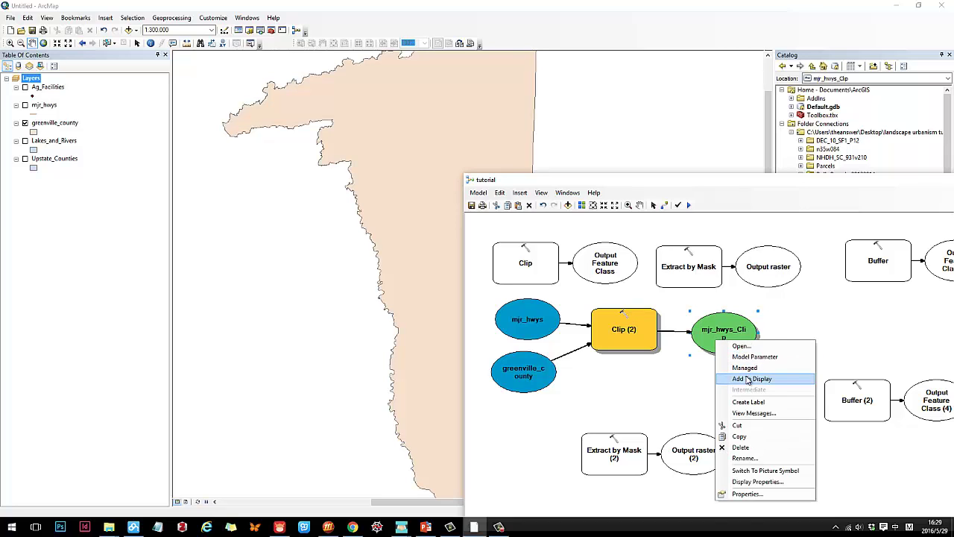
pyautogui.click(748, 380)
pyautogui.rightClick(736, 335)
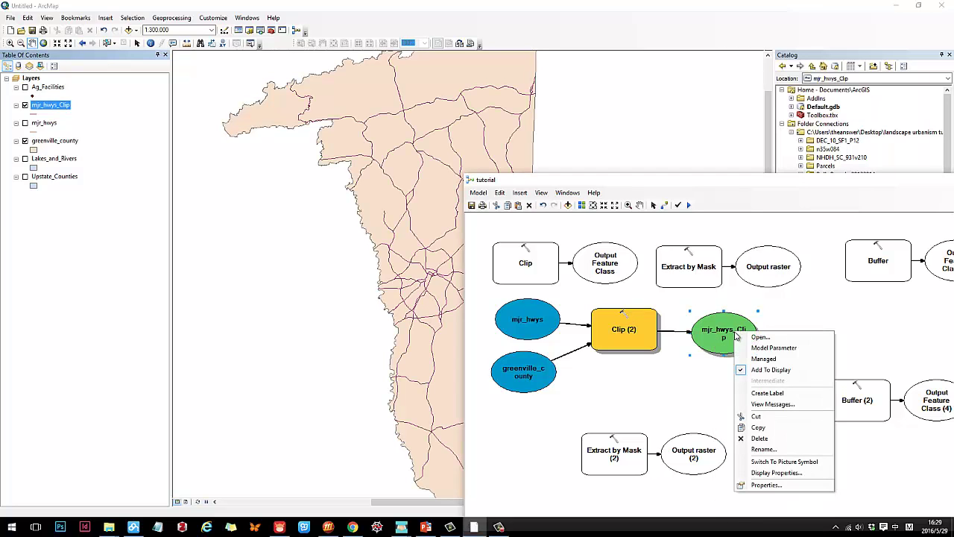
pyautogui.click(753, 370)
pyautogui.rightClick(734, 333)
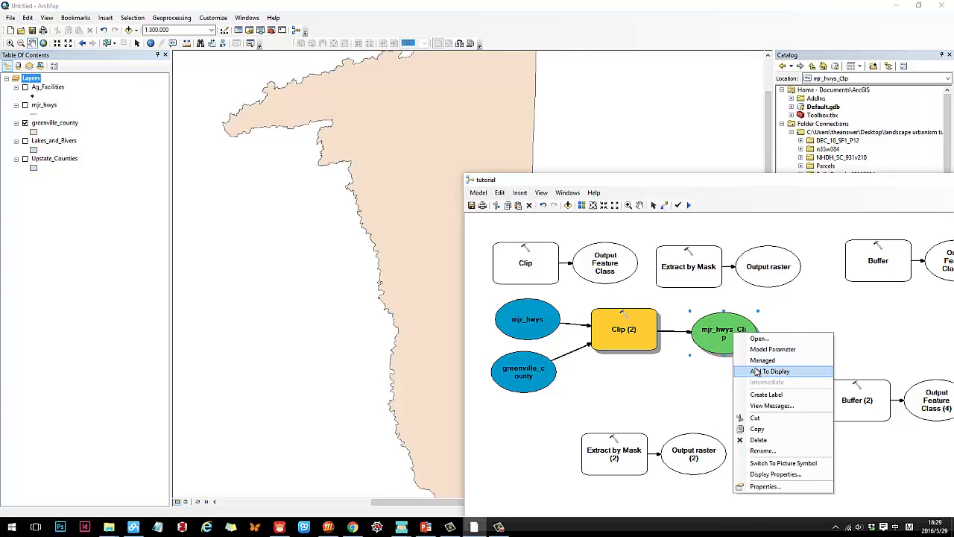
pyautogui.click(756, 371)
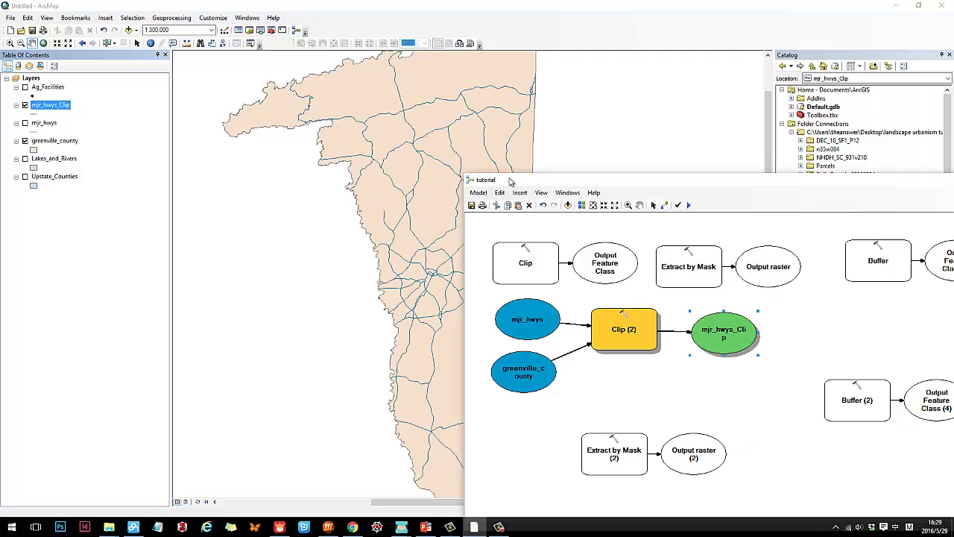
pyautogui.moveTo(511, 181); pyautogui.dragTo(288, 144)
pyautogui.moveTo(527, 140); pyautogui.dragTo(504, 98)
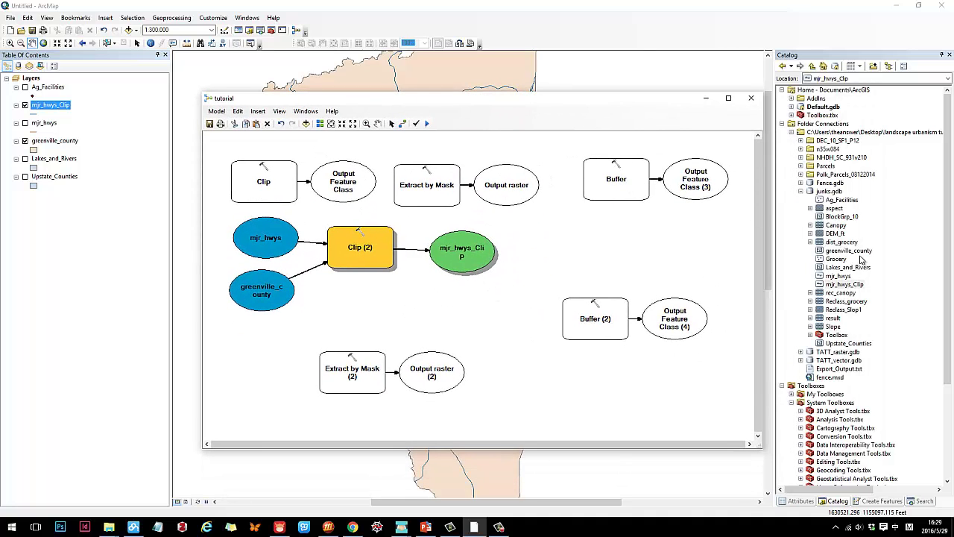
# Add the DEM_ft elevation raster from the Catalog to the ArcMap map.
pyautogui.scroll(-1, 865, 264)
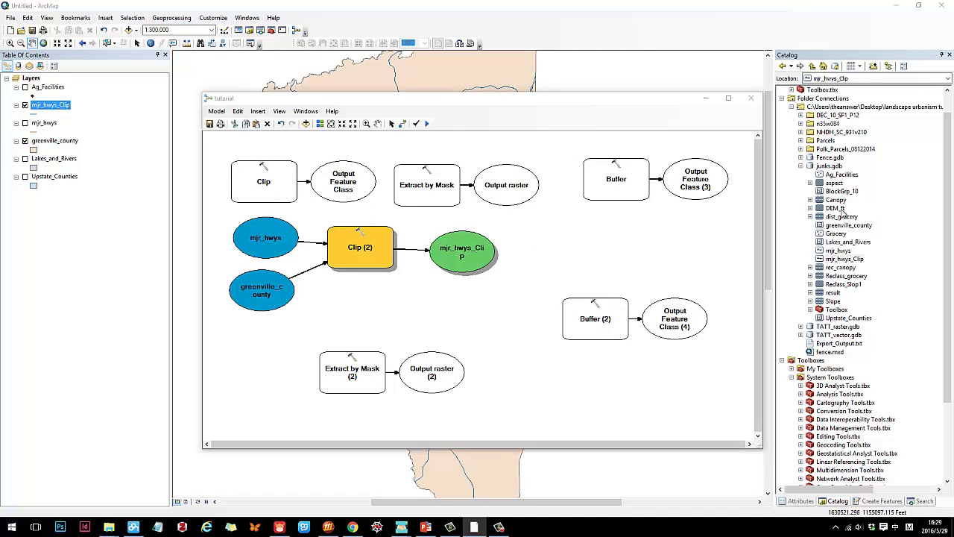
pyautogui.click(830, 208)
pyautogui.moveTo(839, 216); pyautogui.dragTo(64, 125)
pyautogui.moveTo(448, 98); pyautogui.dragTo(537, 82)
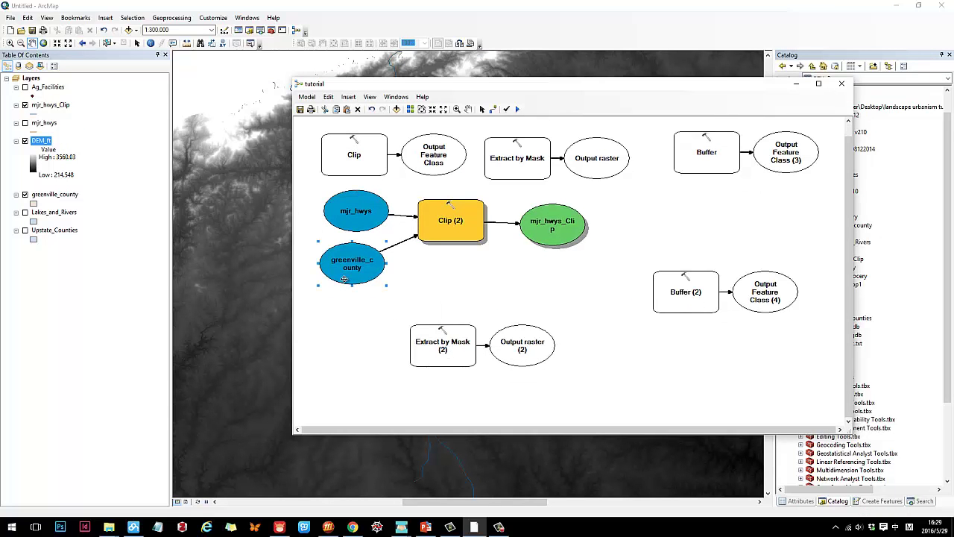
# Tidy the Clip (2) input positions, check its parameters unchanged, and place DEM_ft in the model.
pyautogui.moveTo(344, 279); pyautogui.dragTo(338, 289)
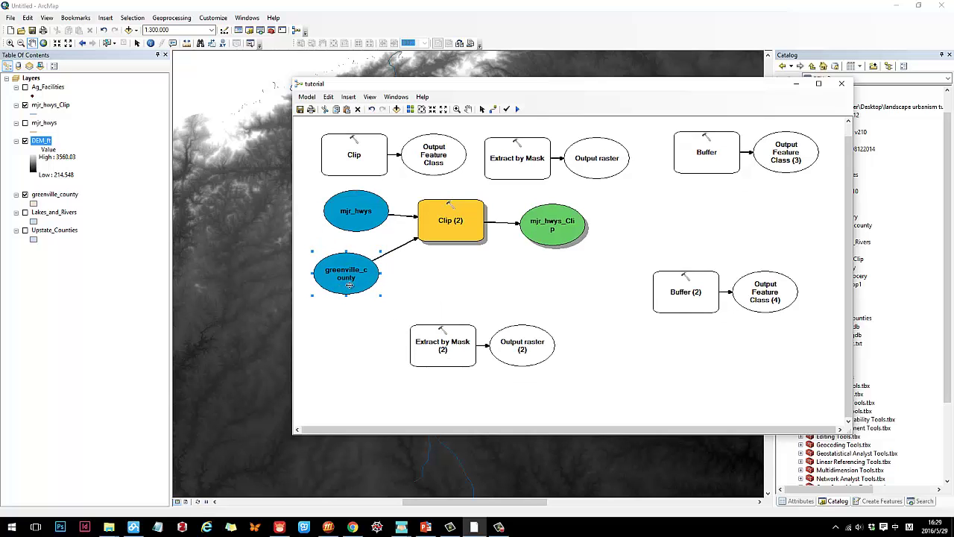
pyautogui.moveTo(363, 221); pyautogui.dragTo(362, 217)
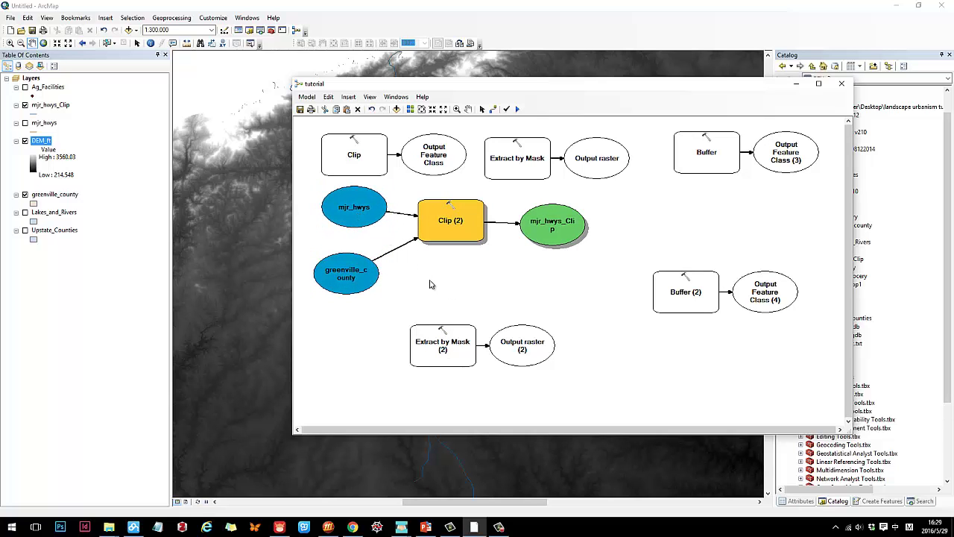
pyautogui.doubleClick(445, 217)
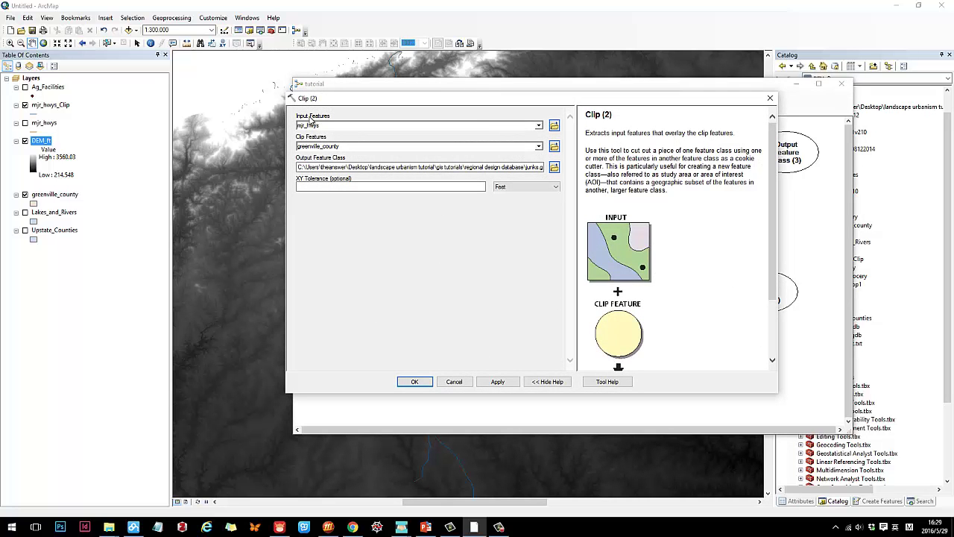
pyautogui.click(770, 97)
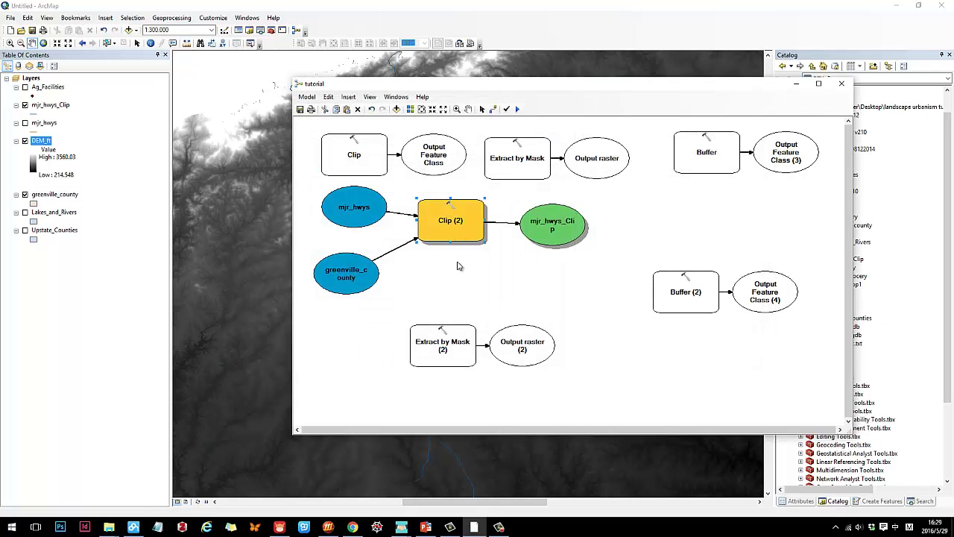
pyautogui.moveTo(492, 89); pyautogui.dragTo(375, 77)
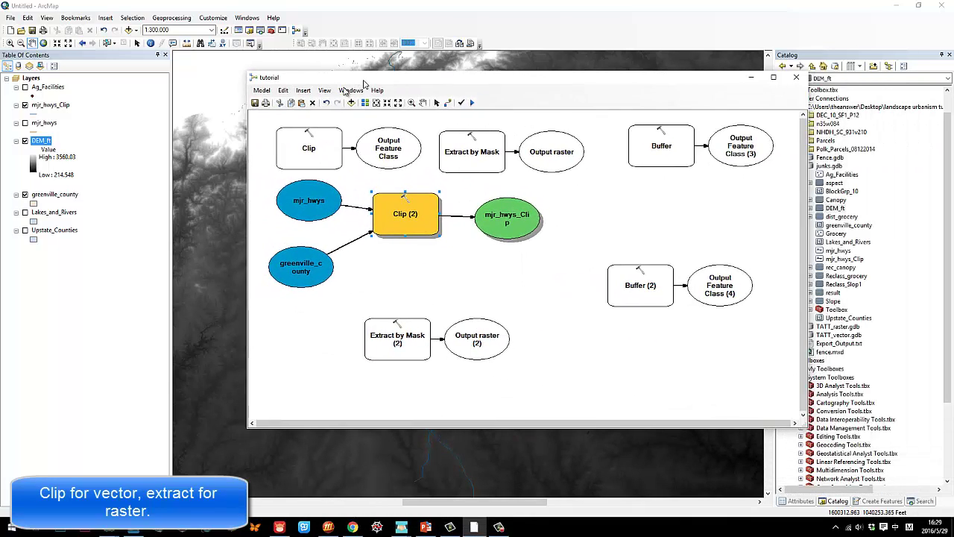
pyautogui.moveTo(35, 141); pyautogui.dragTo(383, 338)
# Connect DEM_ft to Extract by Mask (2) as its Input raster and open that tool's parameters.
pyautogui.click(447, 102)
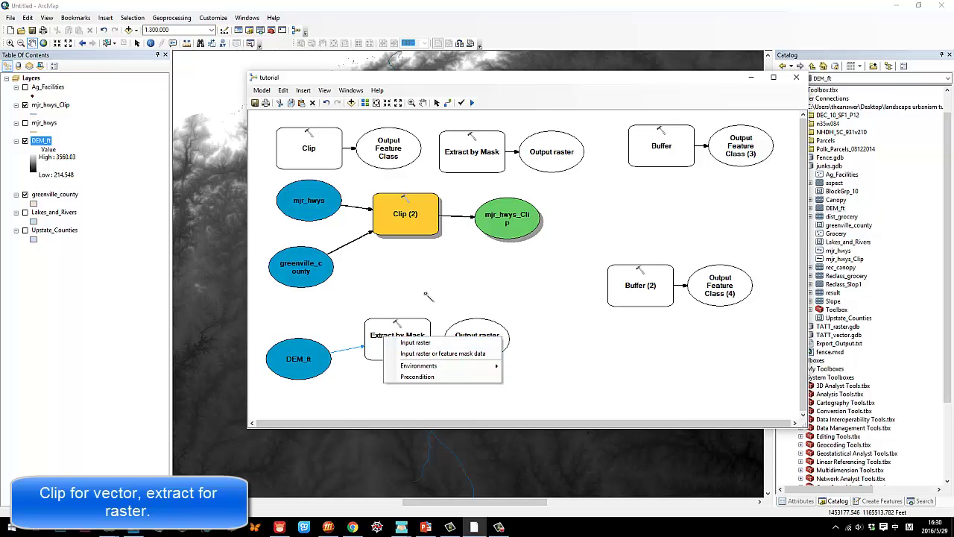
pyautogui.click(415, 342)
pyautogui.click(437, 102)
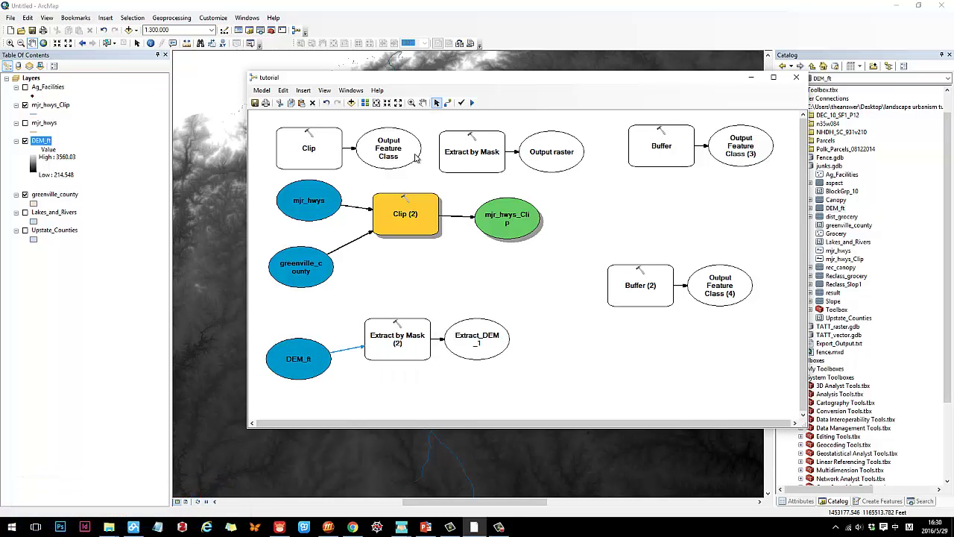
pyautogui.doubleClick(412, 336)
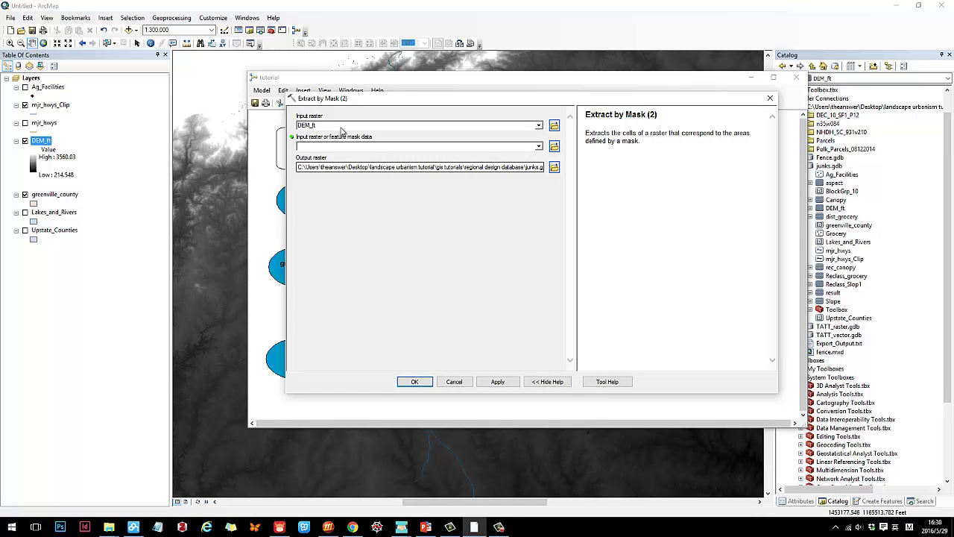
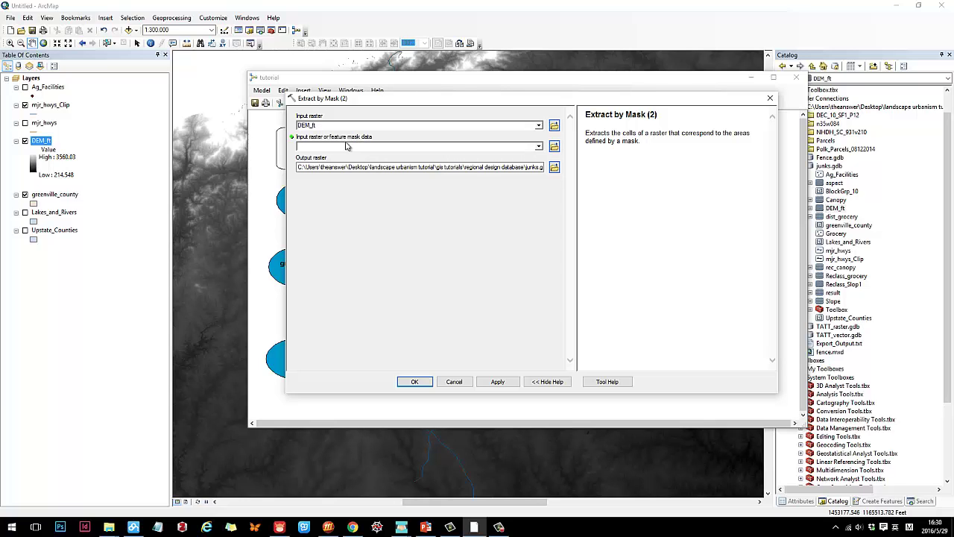
# Connect greenville_county to Extract by Mask (2) as its mask data.
pyautogui.click(454, 381)
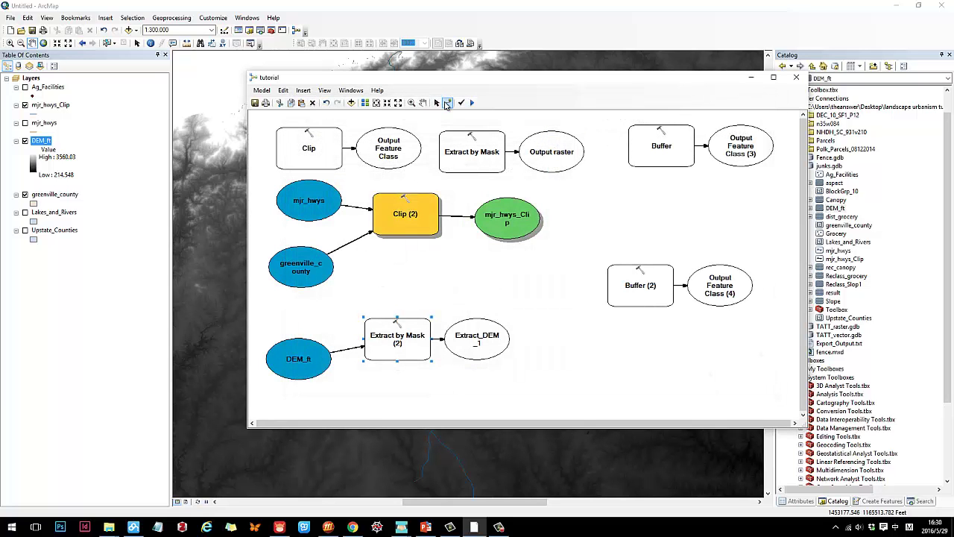
pyautogui.click(330, 282)
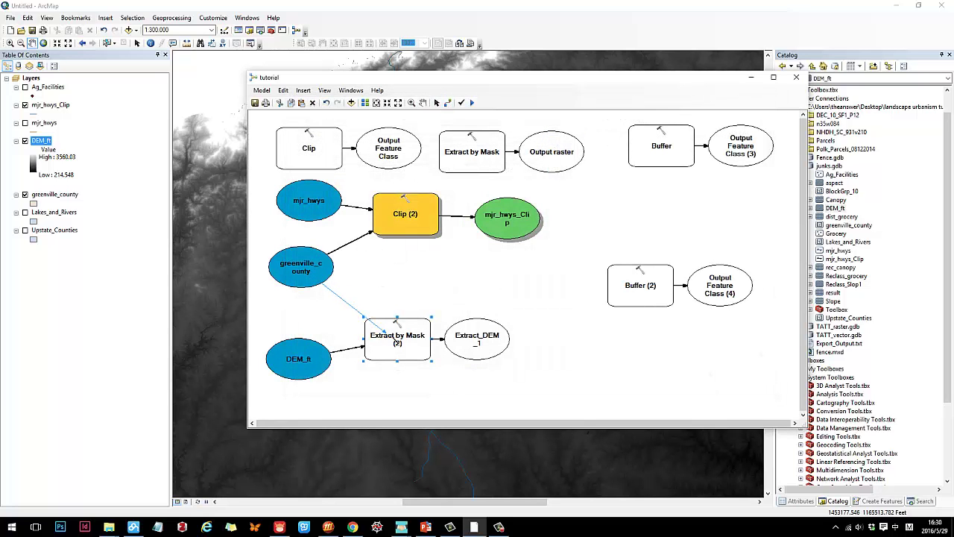
pyautogui.click(395, 337)
pyautogui.click(439, 343)
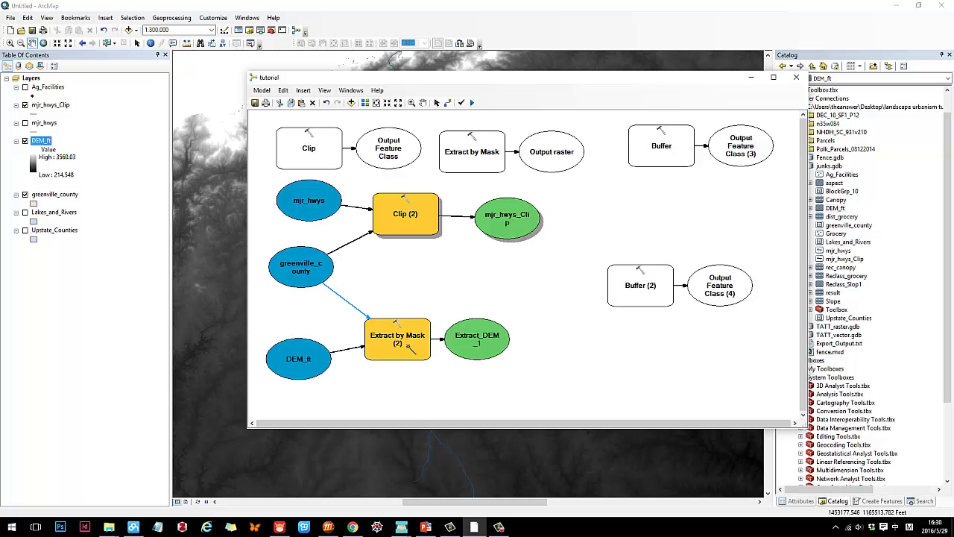
pyautogui.click(437, 103)
pyautogui.click(403, 345)
# Set the Extract by Mask (2) output raster name to Extract_DEM_1 and accept.
pyautogui.doubleClick(403, 345)
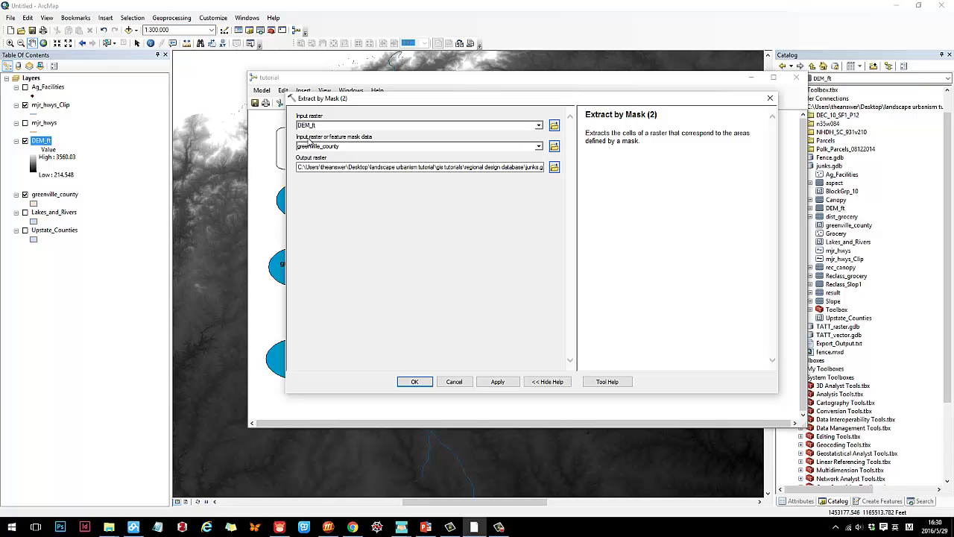
pyautogui.click(553, 167)
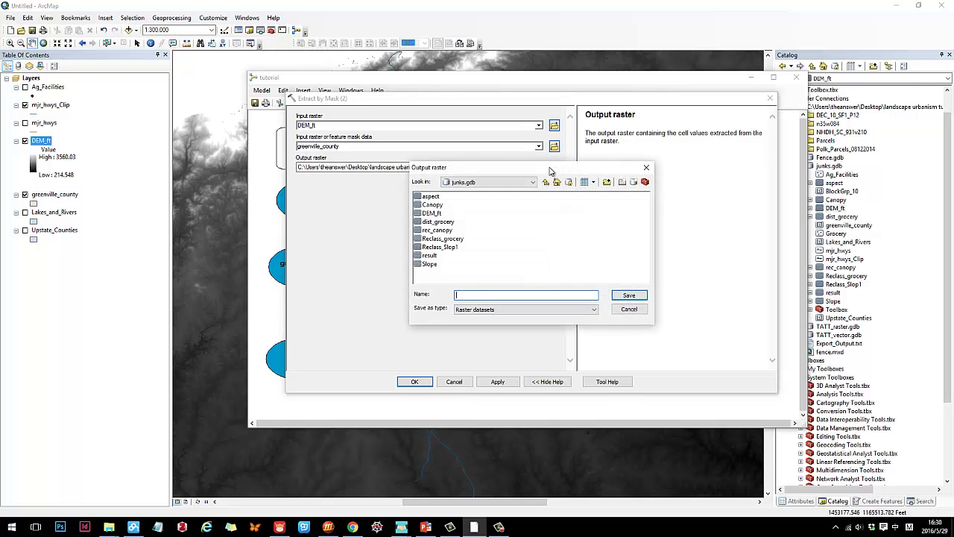
pyautogui.click(639, 309)
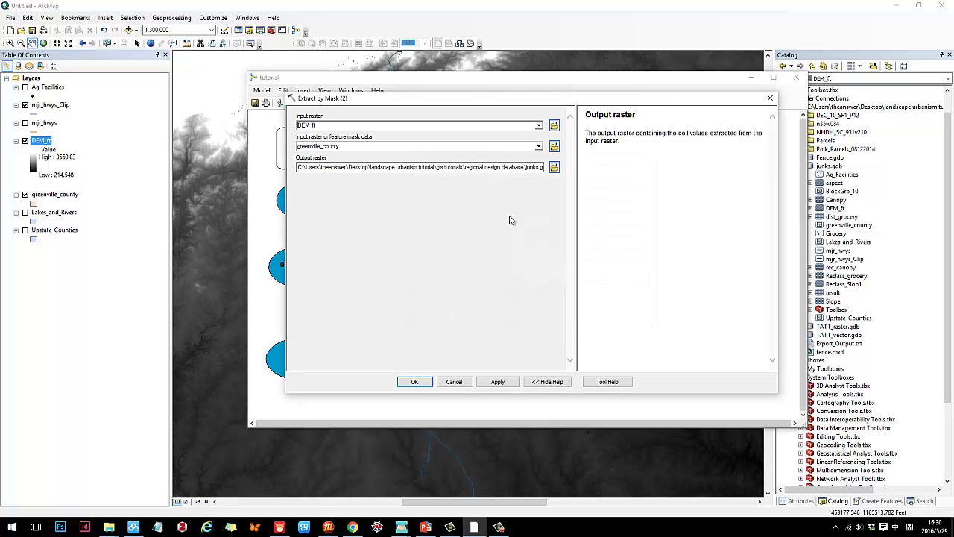
pyautogui.moveTo(484, 167); pyautogui.dragTo(544, 171)
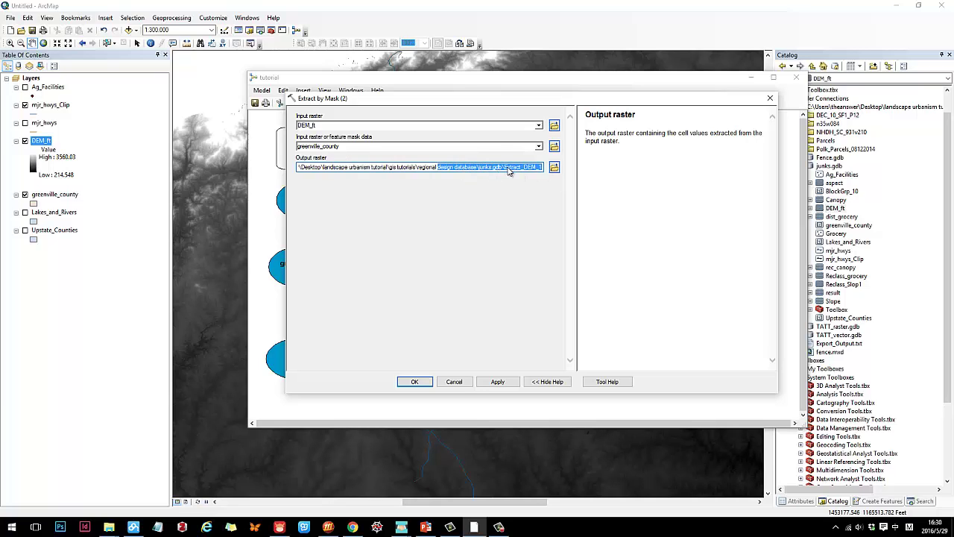
pyautogui.click(509, 170)
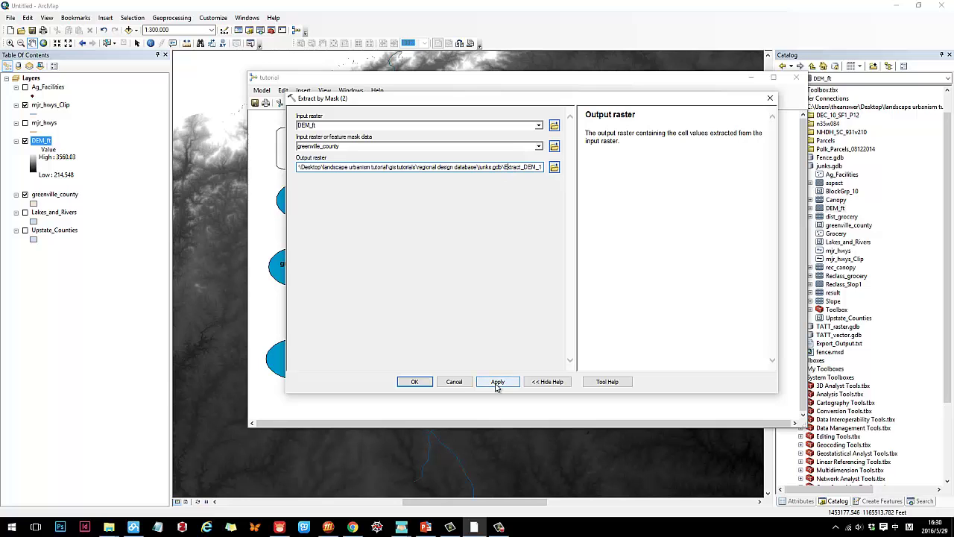
pyautogui.click(415, 381)
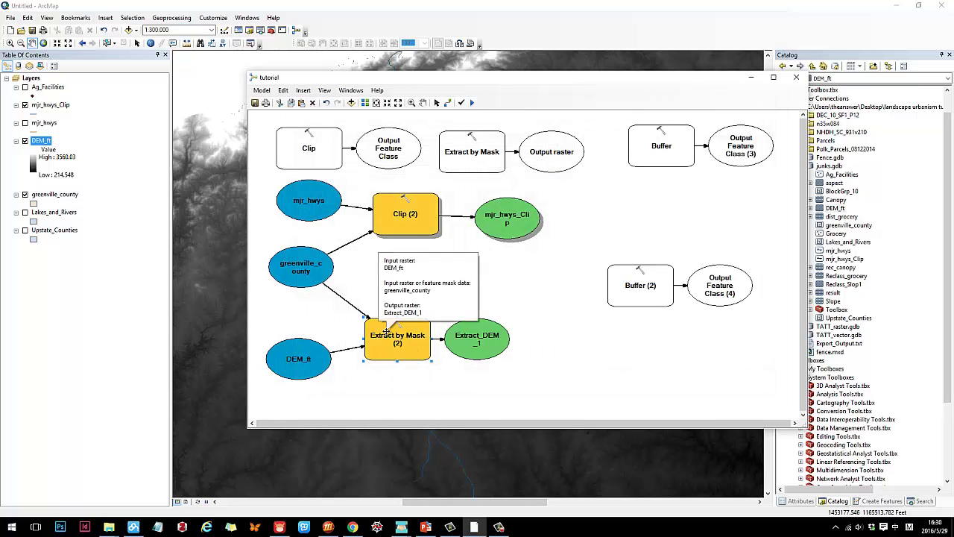
# Run Extract by Mask (2) and add Extract_DEM_1 to the map.
pyautogui.rightClick(389, 336)
pyautogui.click(409, 358)
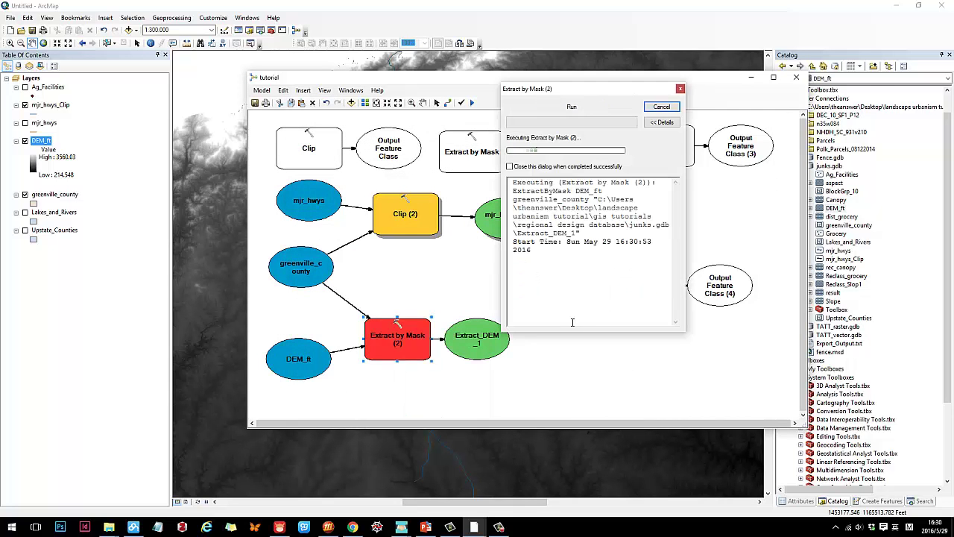
pyautogui.rightClick(473, 331)
pyautogui.click(511, 370)
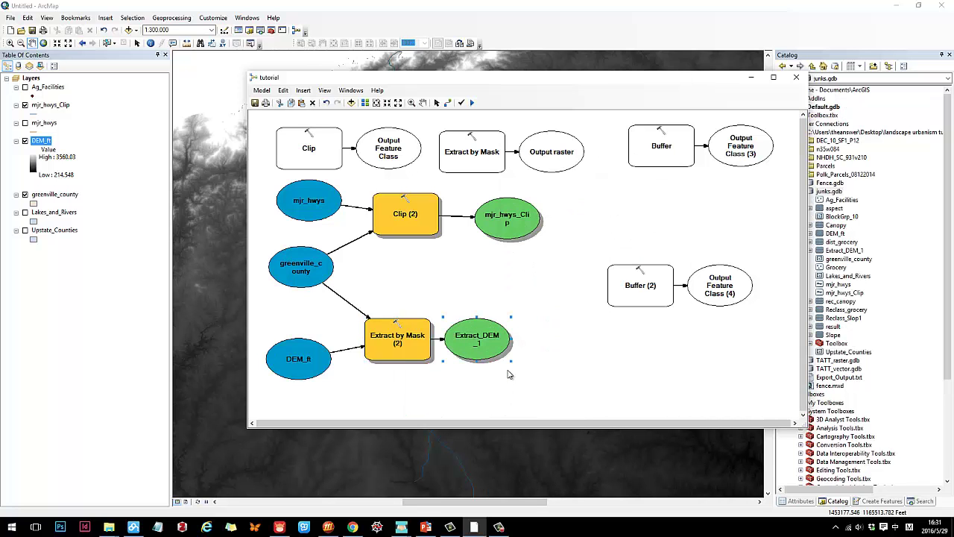
pyautogui.moveTo(448, 77); pyautogui.dragTo(499, 339)
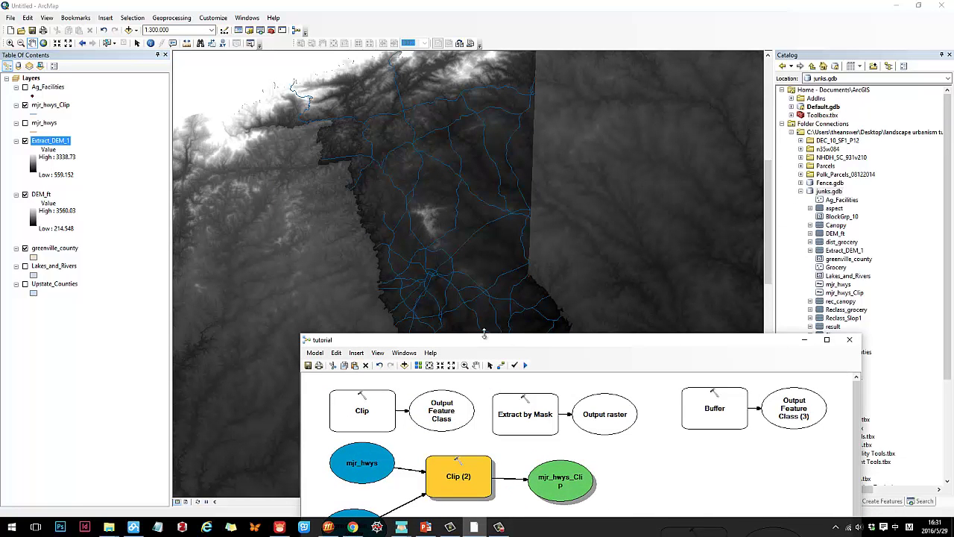
# Hide the DEM_ft layer and remove it from the Table of Contents.
pyautogui.click(25, 196)
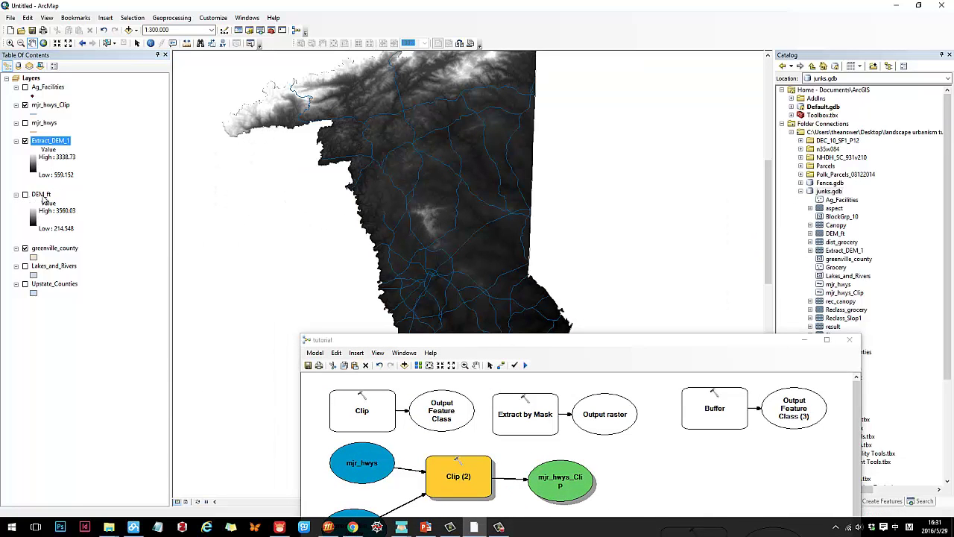
pyautogui.scroll(2, 517, 258)
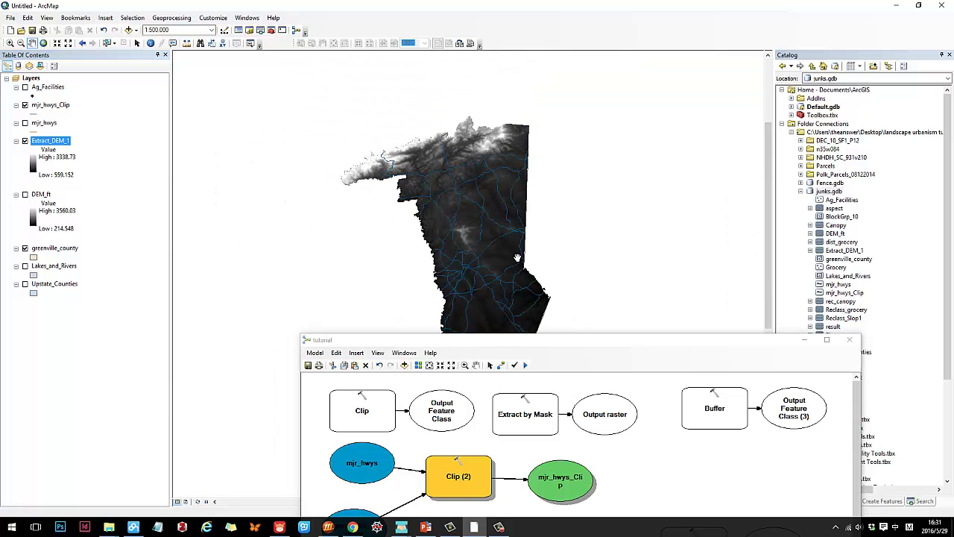
pyautogui.moveTo(559, 261); pyautogui.dragTo(520, 235)
pyautogui.moveTo(533, 348); pyautogui.dragTo(514, 332)
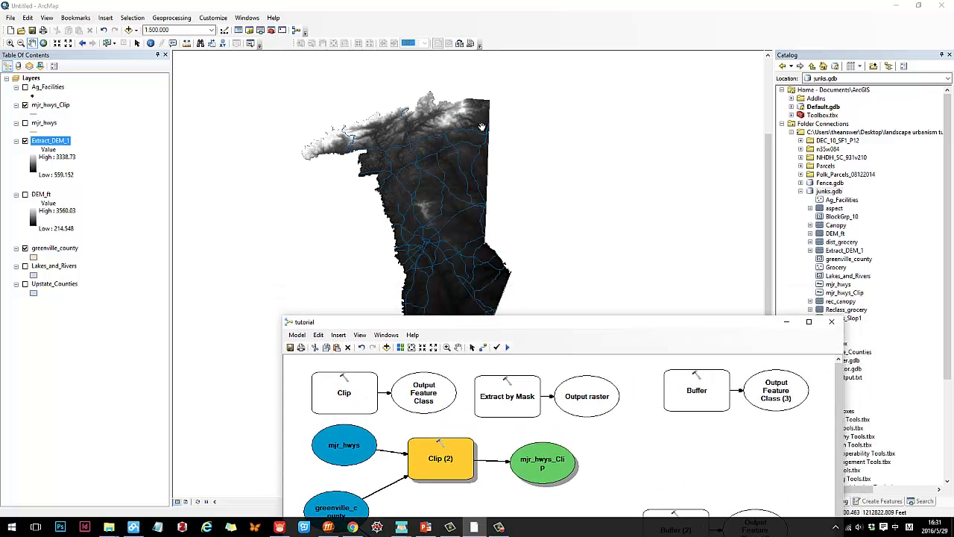
pyautogui.moveTo(481, 304); pyautogui.dragTo(485, 377)
pyautogui.click(41, 195)
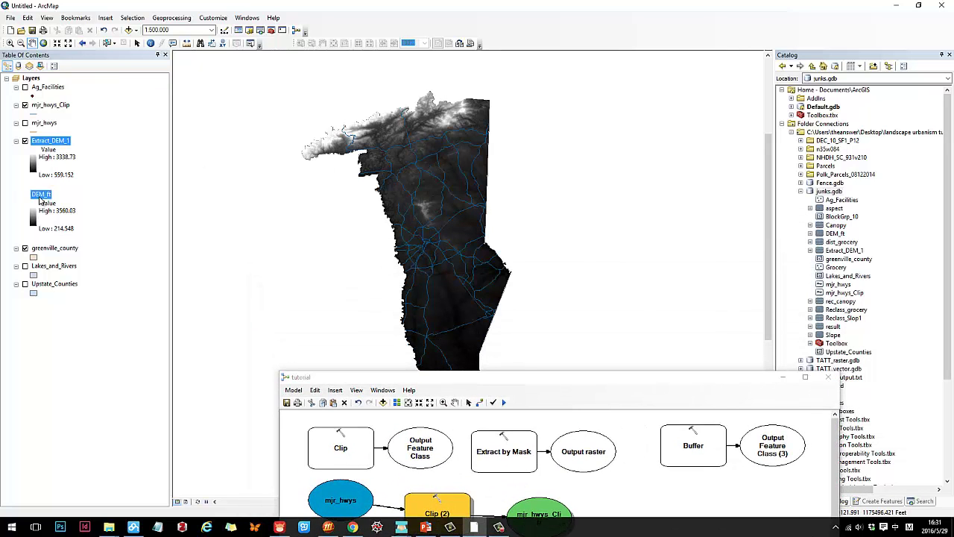
pyautogui.press('Delete')
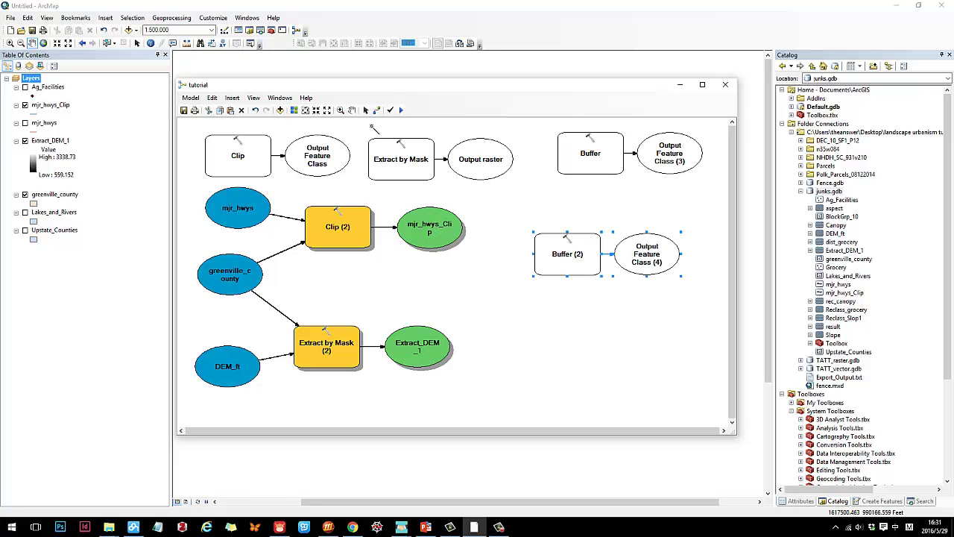
# Link mjr_hwys_Clip to Buffer (2) as its Input Features.
pyautogui.click(571, 238)
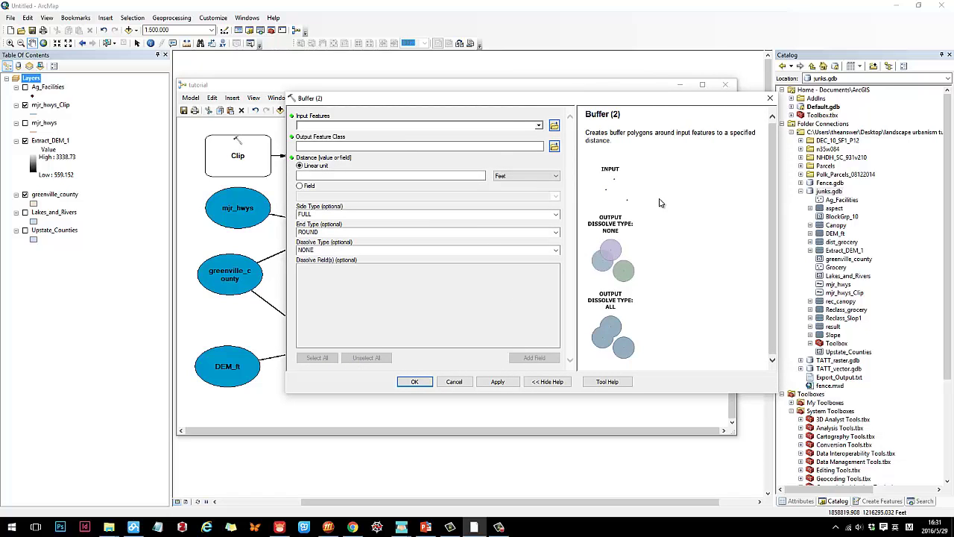
pyautogui.click(770, 98)
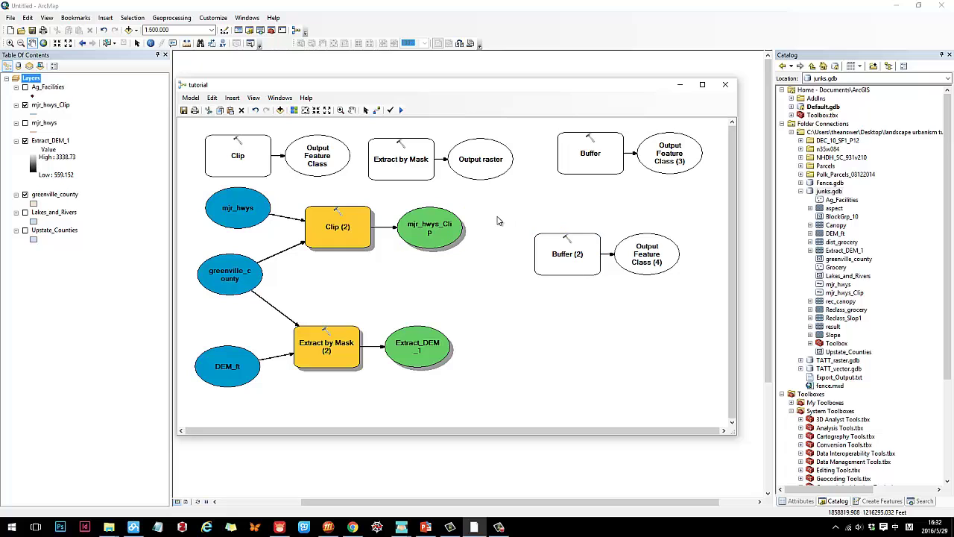
pyautogui.click(376, 110)
pyautogui.click(451, 232)
pyautogui.click(554, 251)
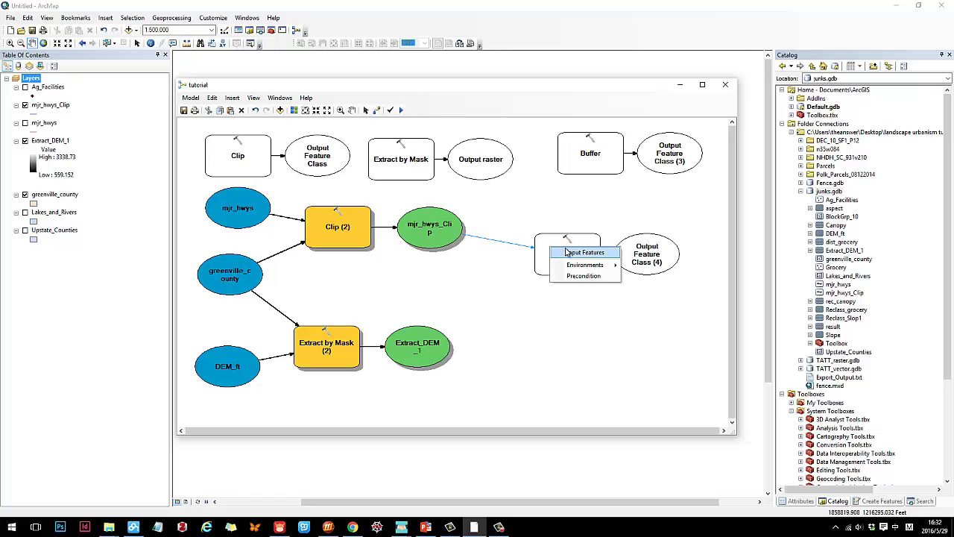
pyautogui.click(567, 252)
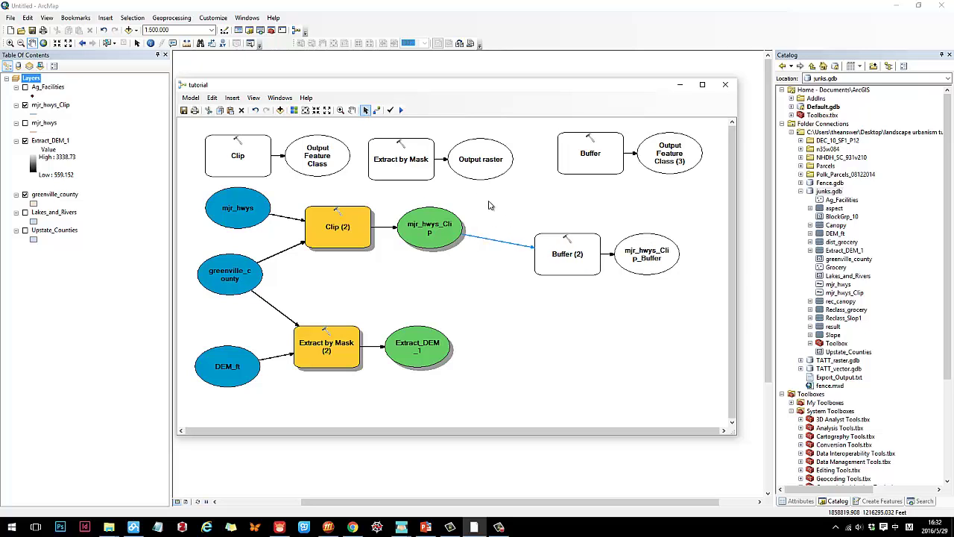
pyautogui.click(565, 264)
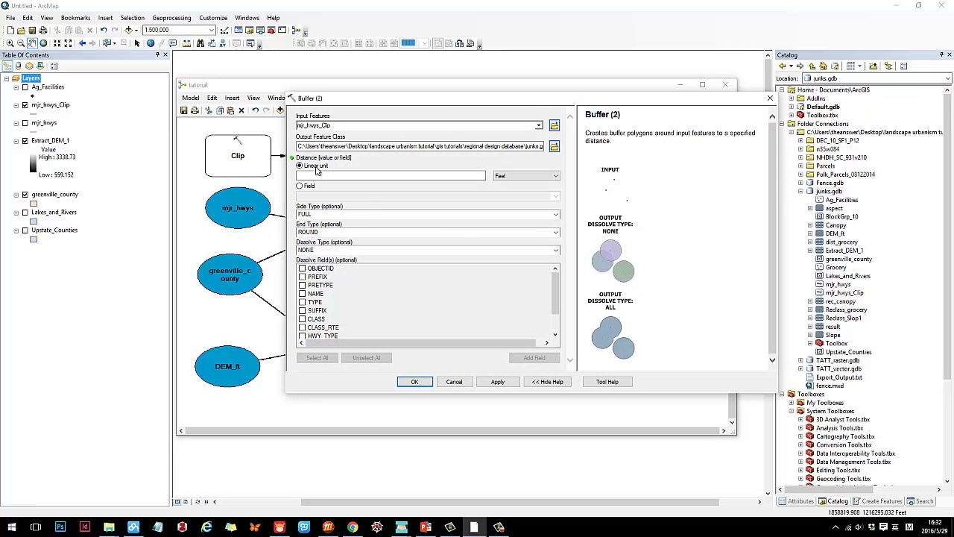
# Set the Buffer (2) distance to 0.5 Miles.
pyautogui.click(381, 322)
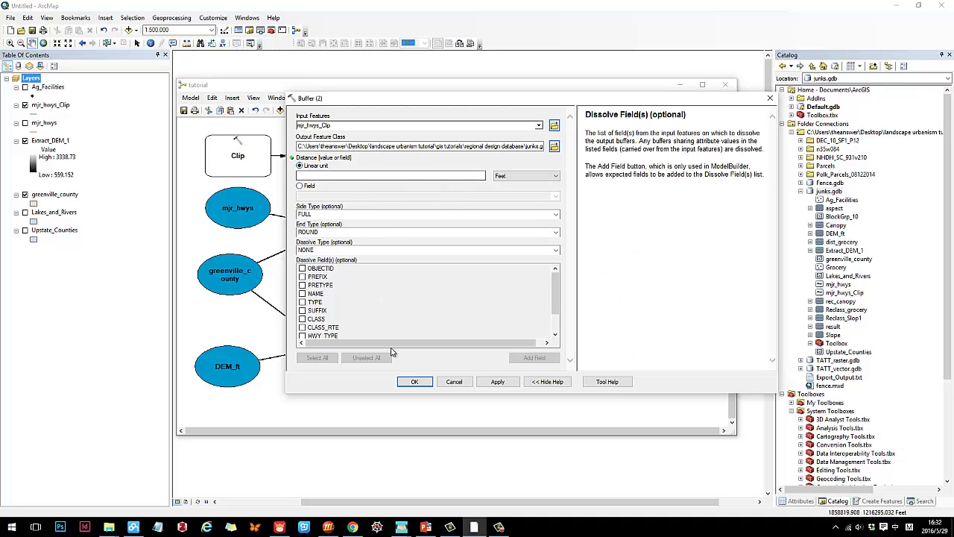
pyautogui.click(325, 178)
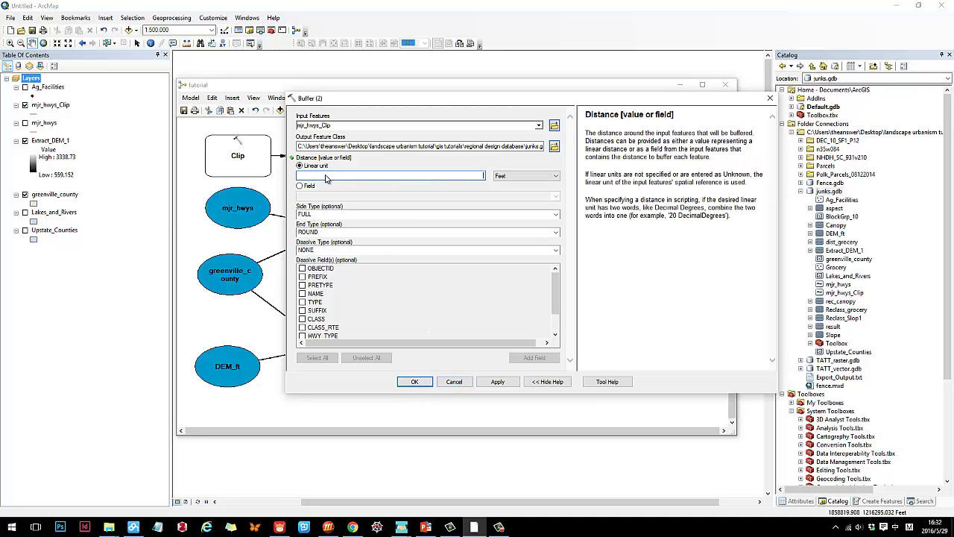
pyautogui.press('Tab')
pyautogui.press('Tab')
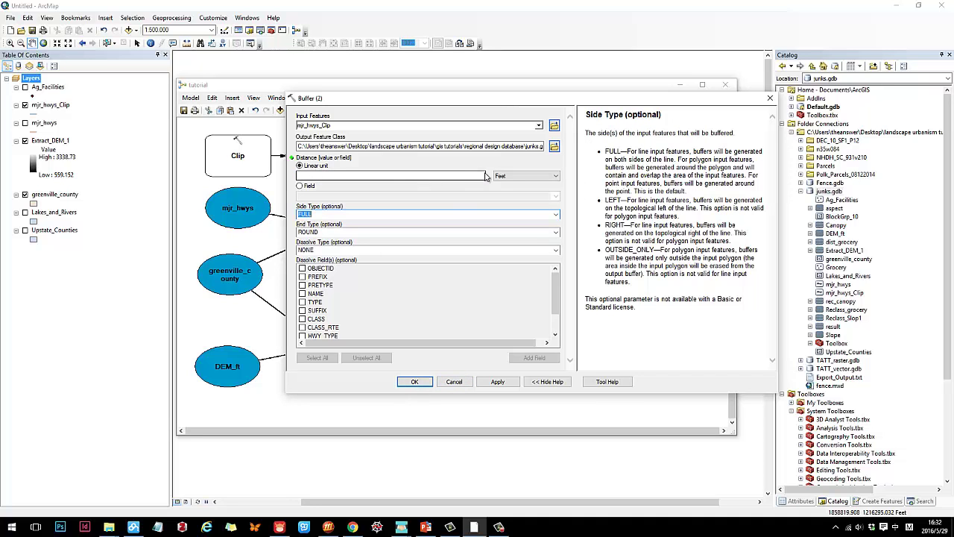
pyautogui.click(498, 176)
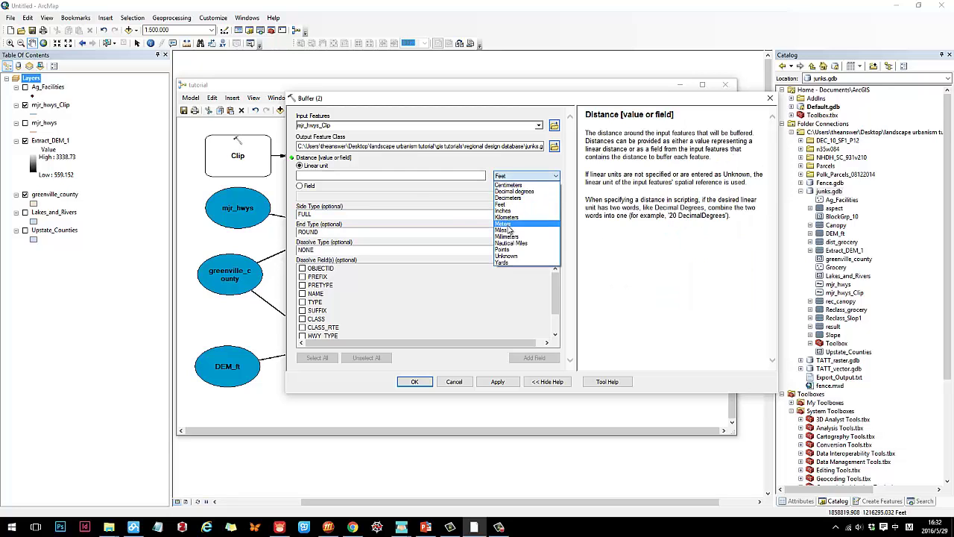
pyautogui.click(507, 231)
pyautogui.click(404, 179)
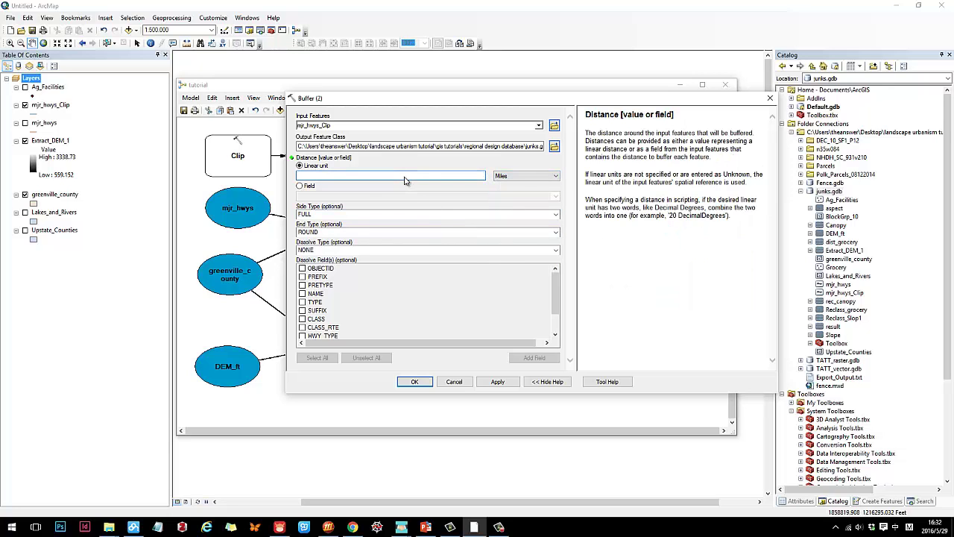
pyautogui.write('0.5')
pyautogui.click(522, 174)
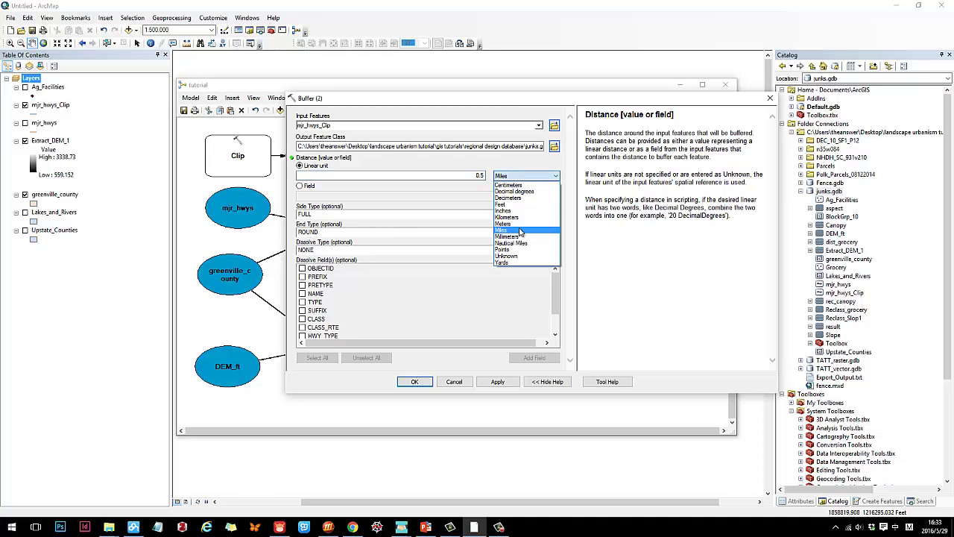
pyautogui.click(513, 231)
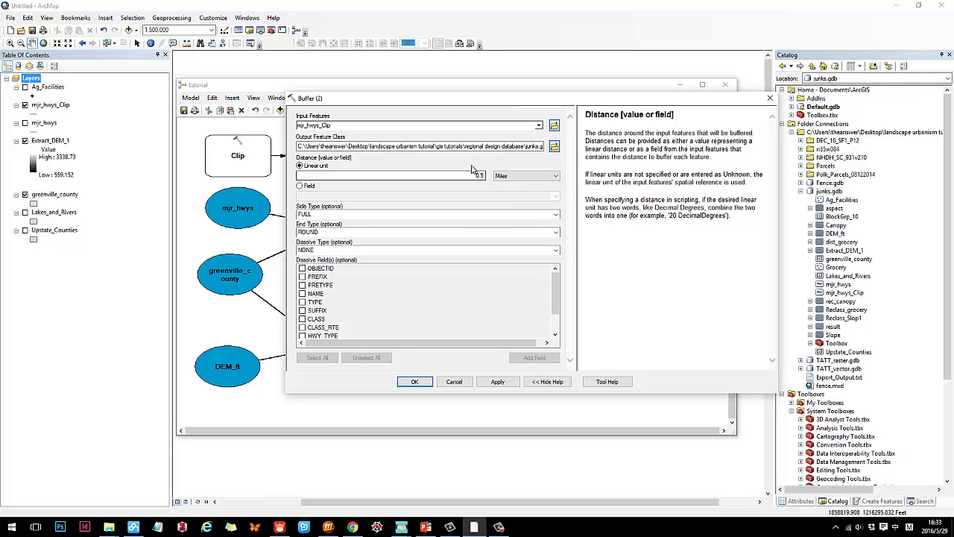
# Rename the buffer output to mjr_hwys_Buffer by deleting 'Clip_', then apply and confirm.
pyautogui.doubleClick(513, 143)
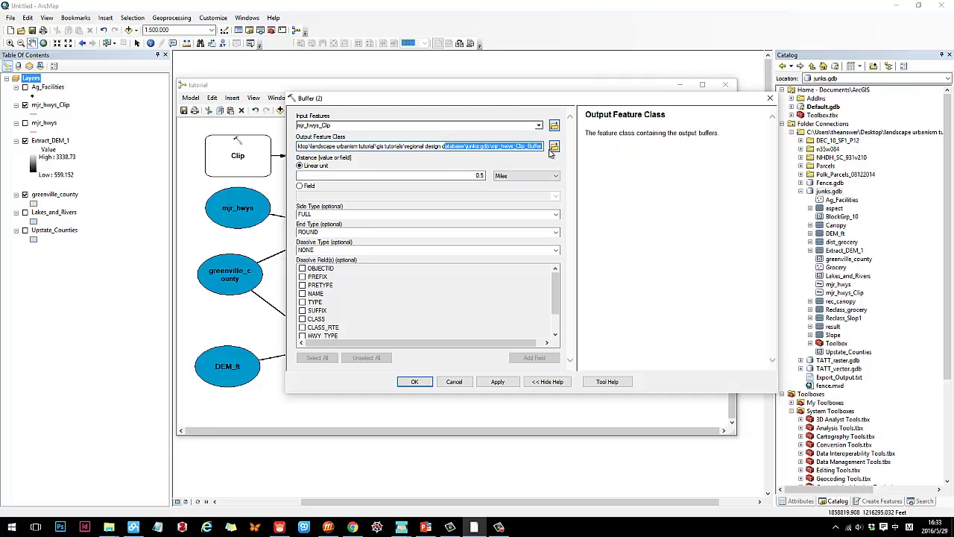
pyautogui.click(511, 151)
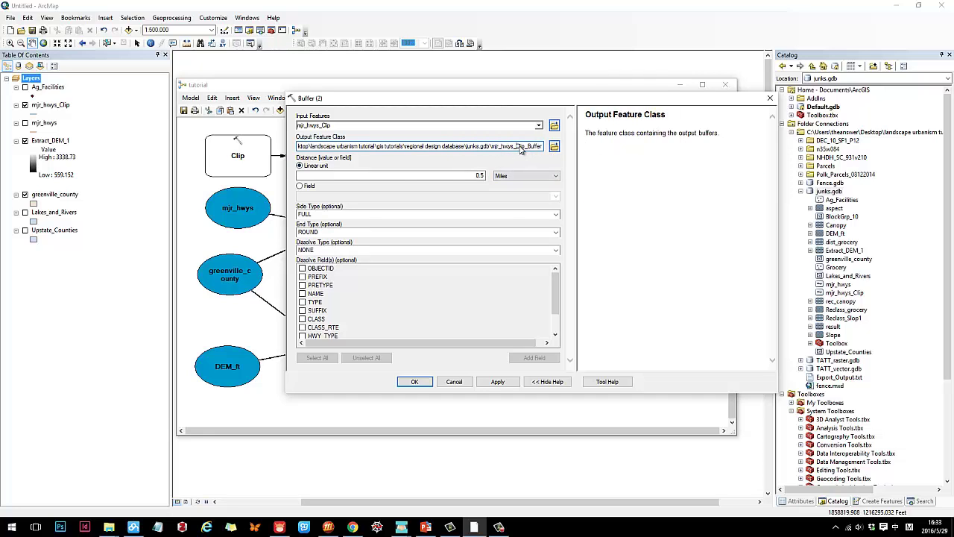
pyautogui.moveTo(530, 147); pyautogui.dragTo(517, 151)
pyautogui.press('Delete')
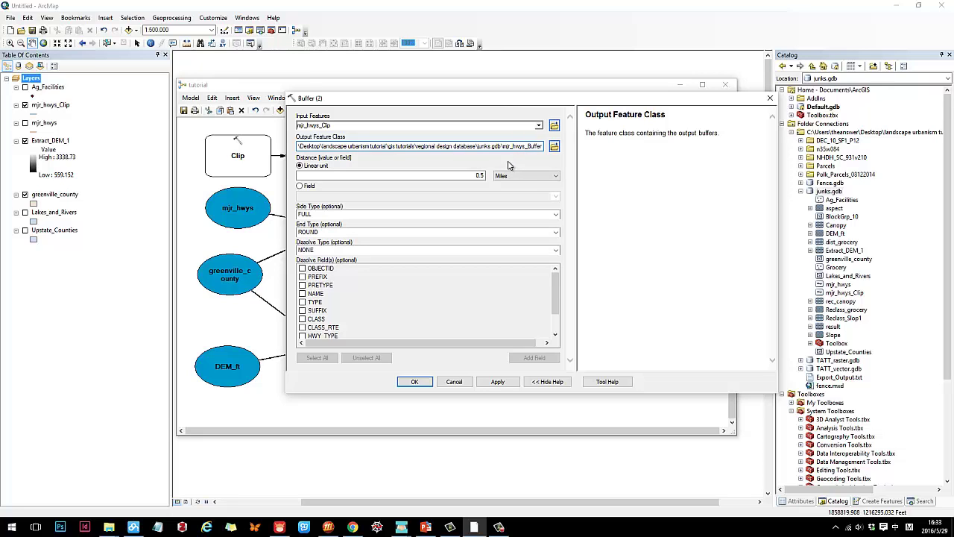
pyautogui.click(490, 383)
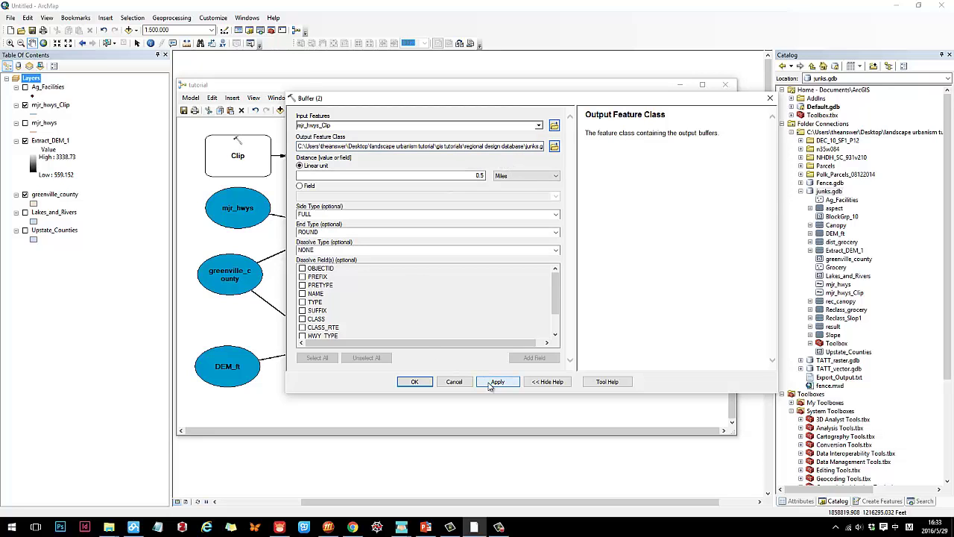
pyautogui.click(422, 383)
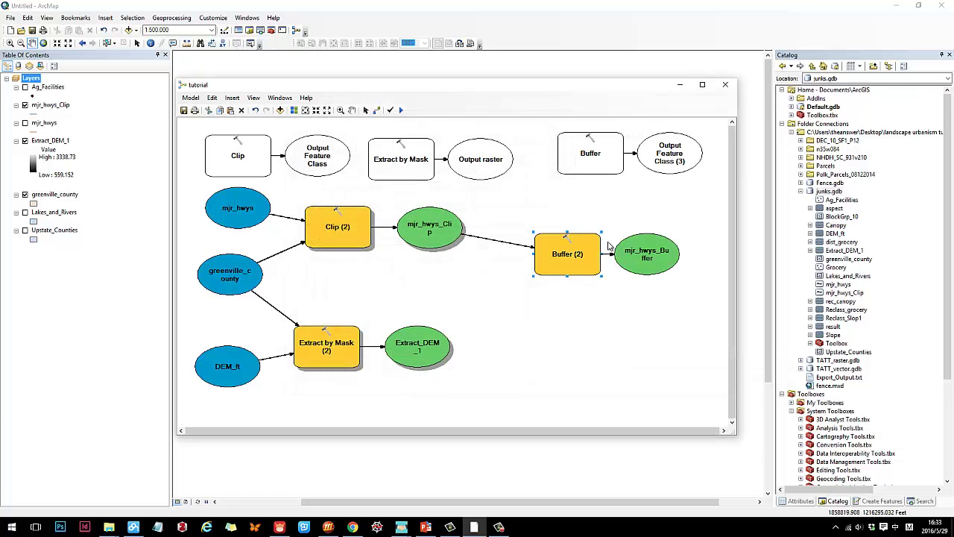
# Run the Buffer (2) step and dismiss the completion report.
pyautogui.moveTo(570, 256); pyautogui.dragTo(556, 255)
pyautogui.rightClick(546, 242)
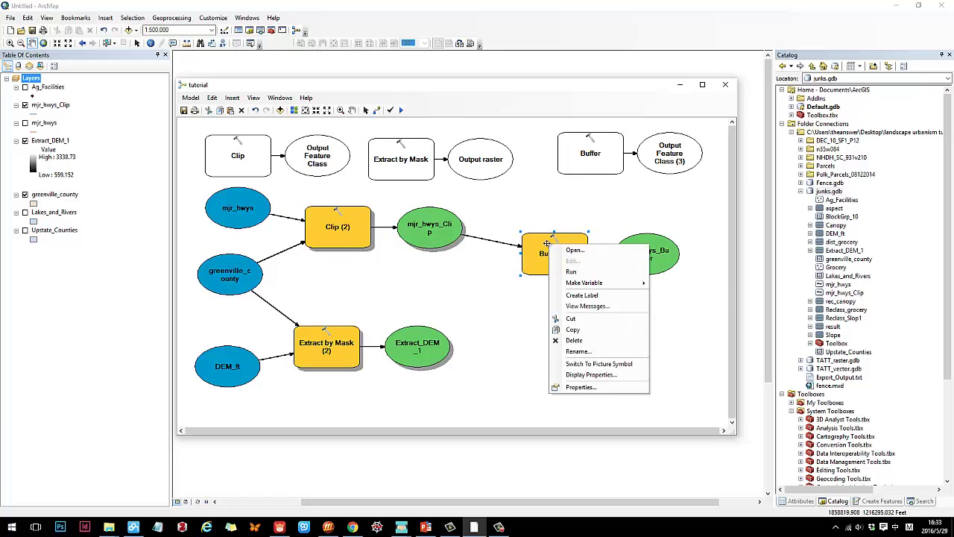
pyautogui.click(581, 273)
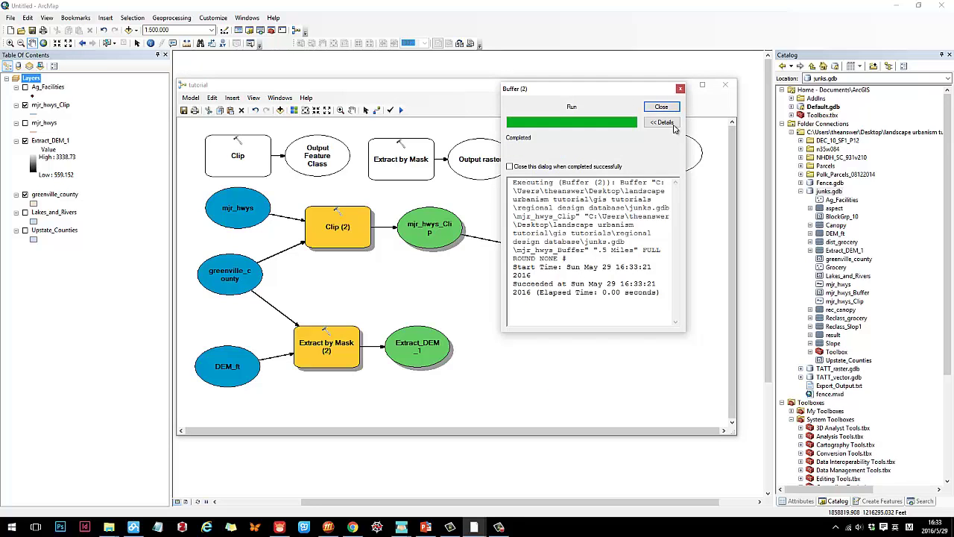
pyautogui.click(660, 107)
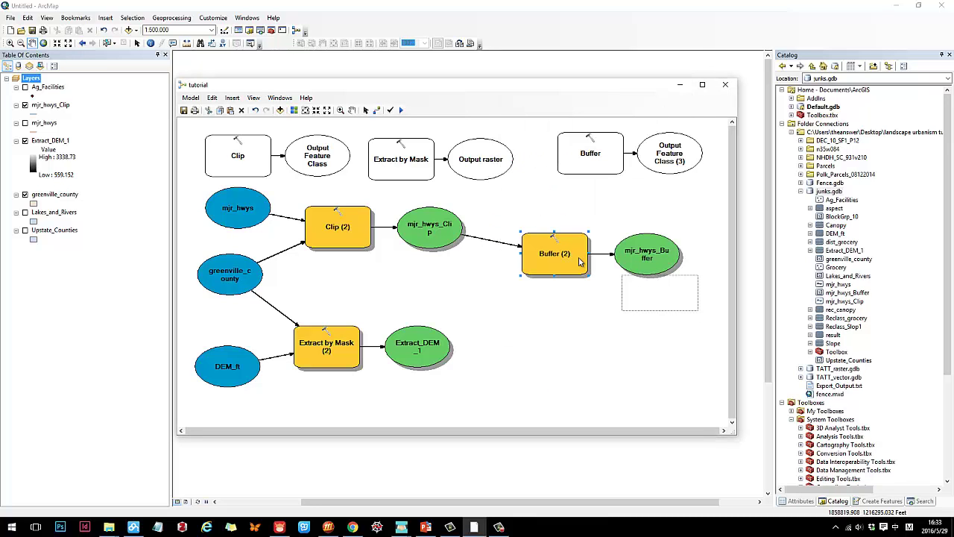
pyautogui.click(534, 221)
# Add the mjr_hwys_Buffer output to the map.
pyautogui.rightClick(653, 248)
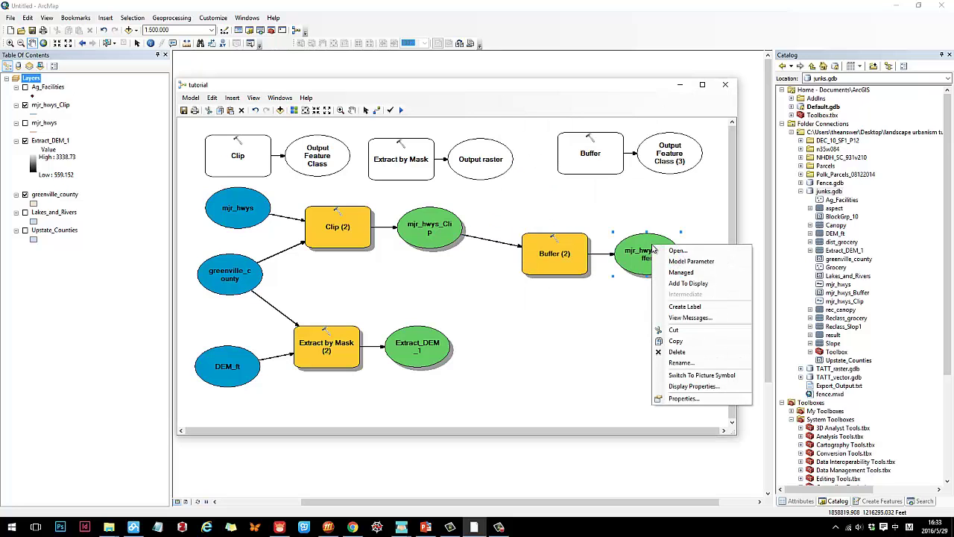
pyautogui.click(682, 284)
pyautogui.moveTo(418, 84); pyautogui.dragTo(515, 420)
# Symbolize mjr_hwys_Clip with the red Highway line symbol.
pyautogui.scroll(3, 448, 222)
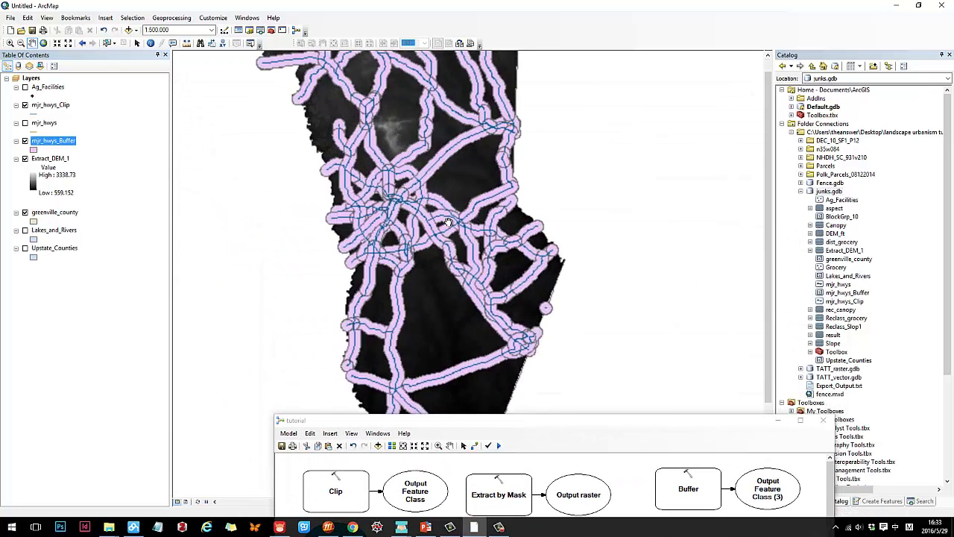
pyautogui.scroll(3, 424, 210)
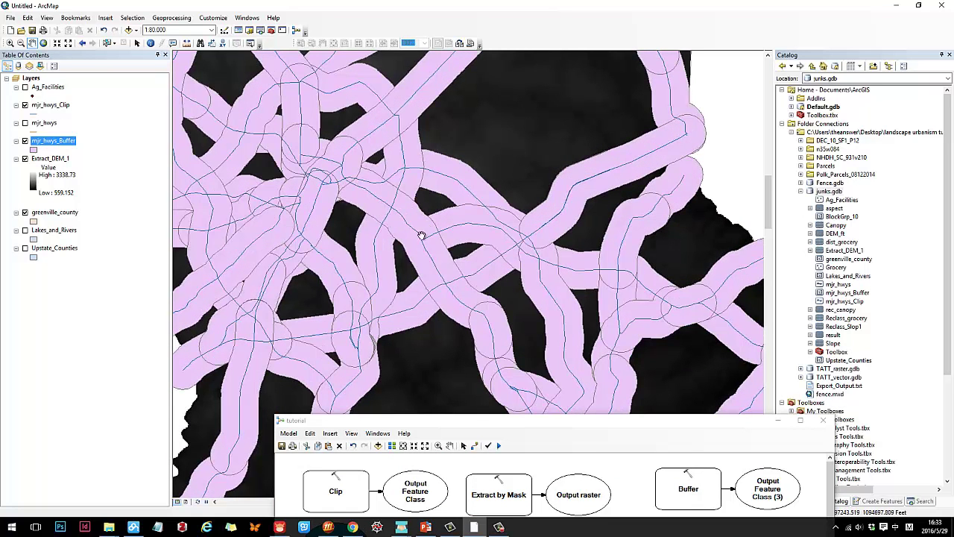
pyautogui.click(37, 113)
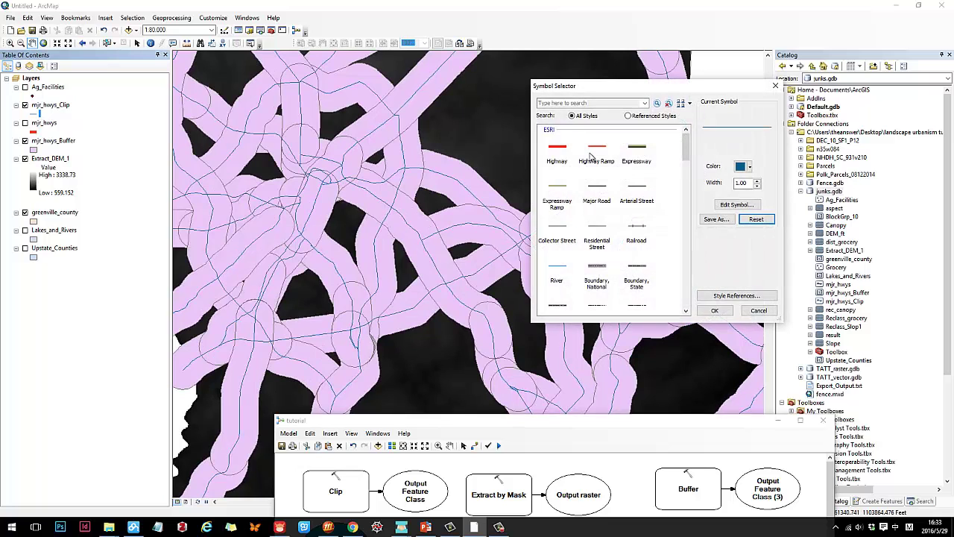
pyautogui.click(558, 153)
pyautogui.click(714, 310)
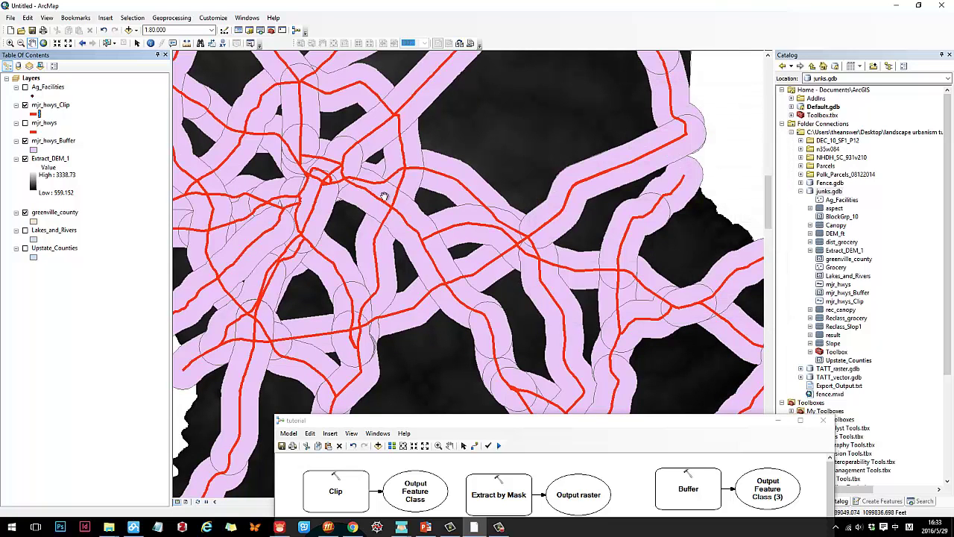
pyautogui.scroll(-3, 552, 268)
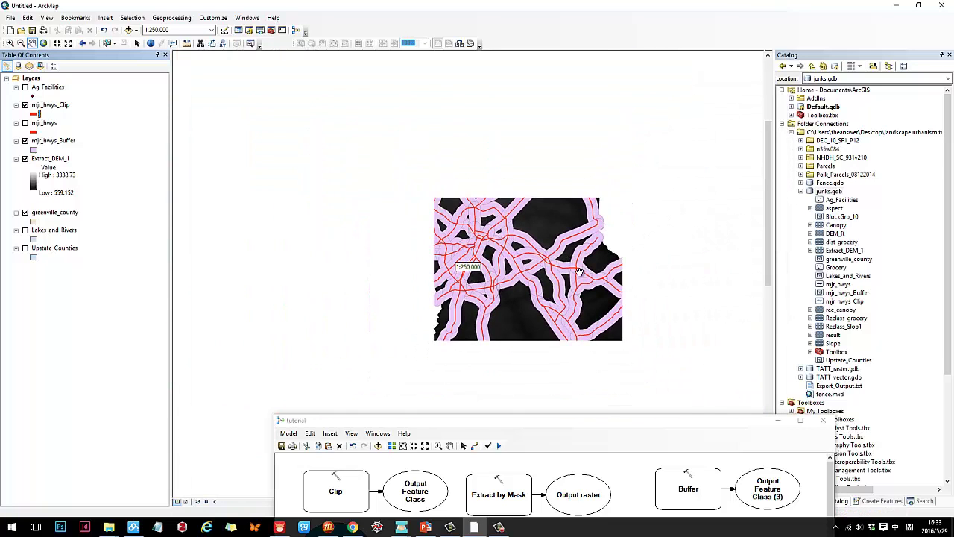
pyautogui.scroll(-2, 555, 257)
pyautogui.scroll(2, 558, 252)
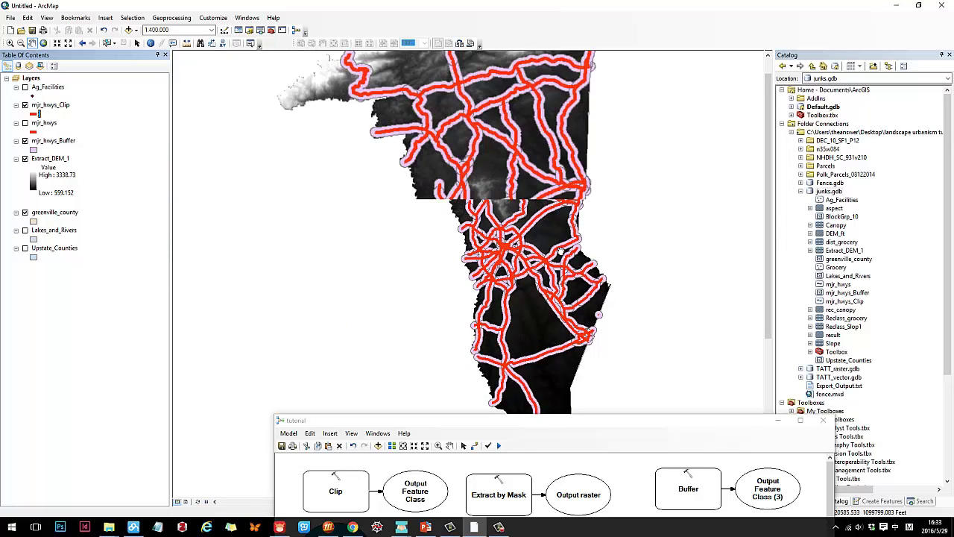
pyautogui.moveTo(511, 423); pyautogui.dragTo(470, 115)
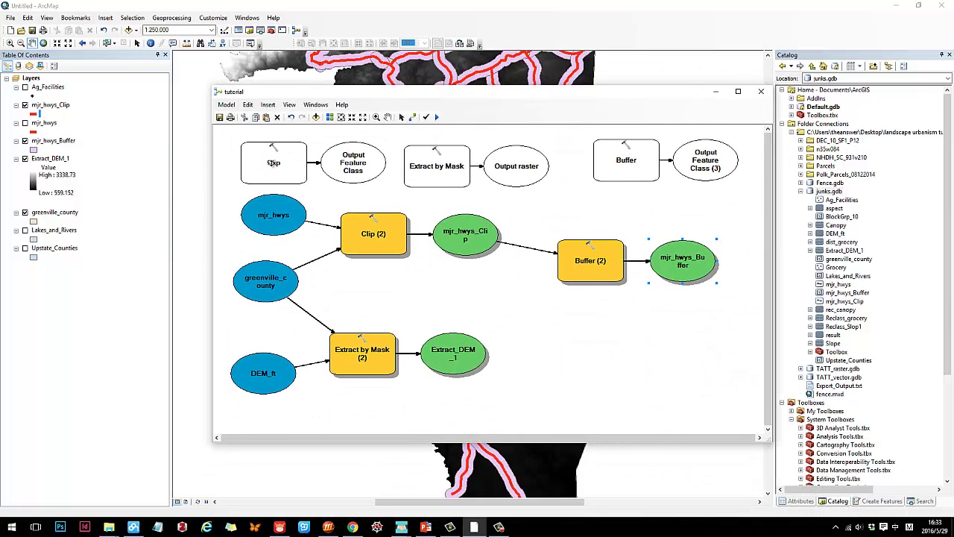
# Delete the unused Clip (3) tool, its output and its greenville_county link.
pyautogui.click(397, 165)
pyautogui.moveTo(358, 192); pyautogui.dragTo(558, 395)
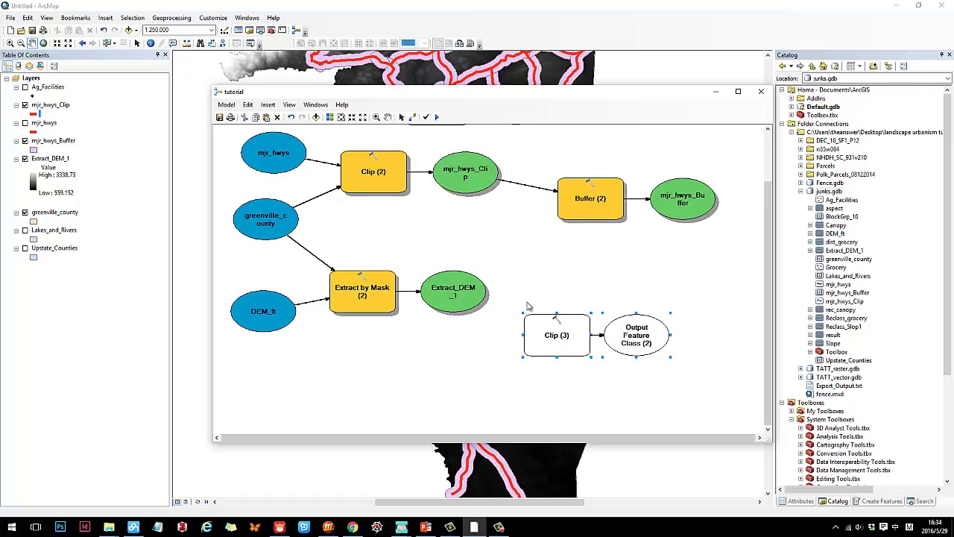
pyautogui.click(412, 117)
pyautogui.moveTo(296, 226); pyautogui.dragTo(548, 332)
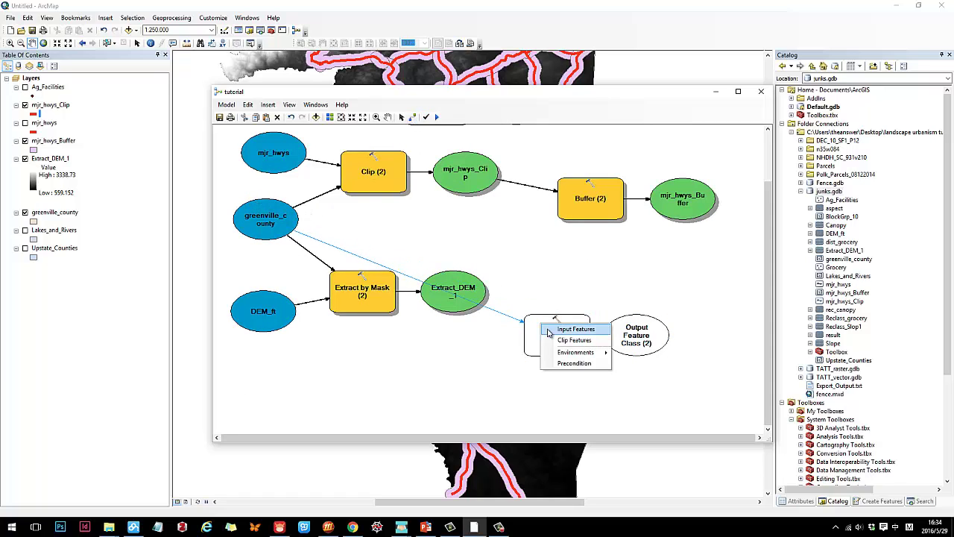
pyautogui.click(554, 341)
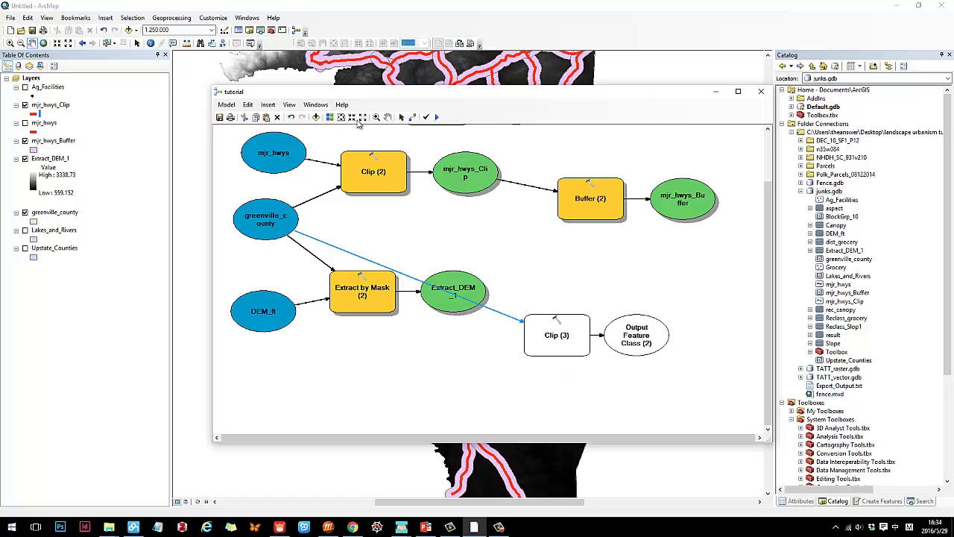
pyautogui.click(401, 117)
pyautogui.press('Delete')
pyautogui.moveTo(520, 296); pyautogui.dragTo(686, 362)
pyautogui.press('Delete')
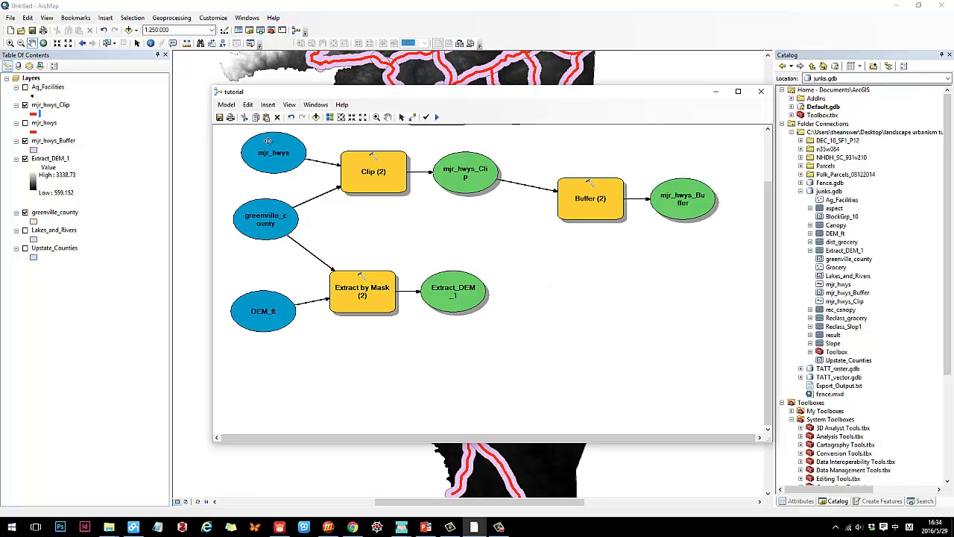
# Save and close the tutorial model, reopen it from the Toolbox for editing, then close it.
pyautogui.click(220, 118)
pyautogui.click(762, 91)
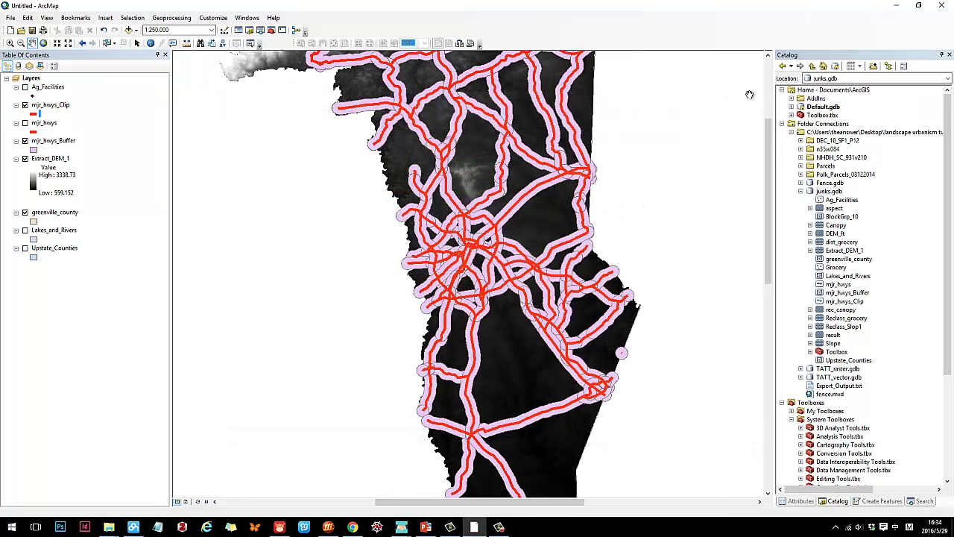
pyautogui.click(811, 352)
pyautogui.click(841, 360)
pyautogui.rightClick(836, 360)
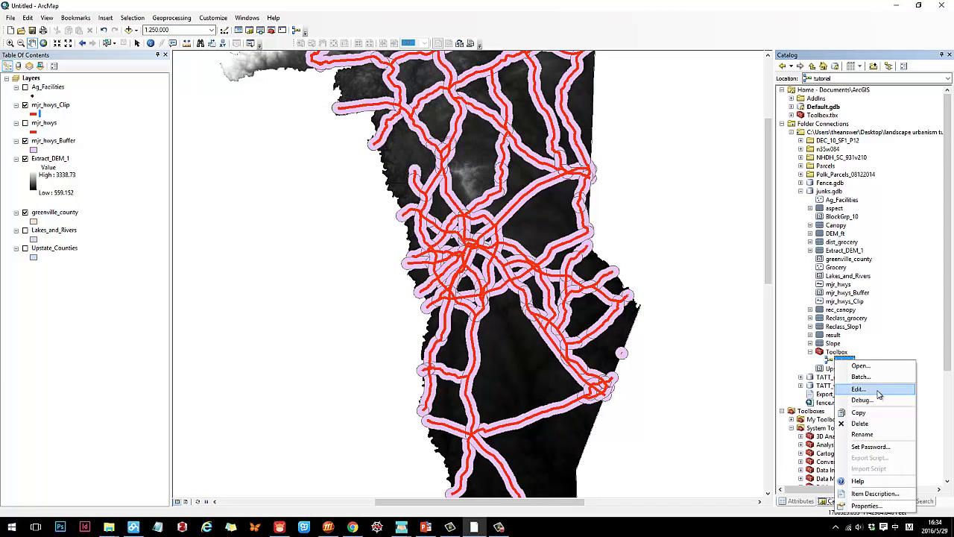
pyautogui.click(865, 390)
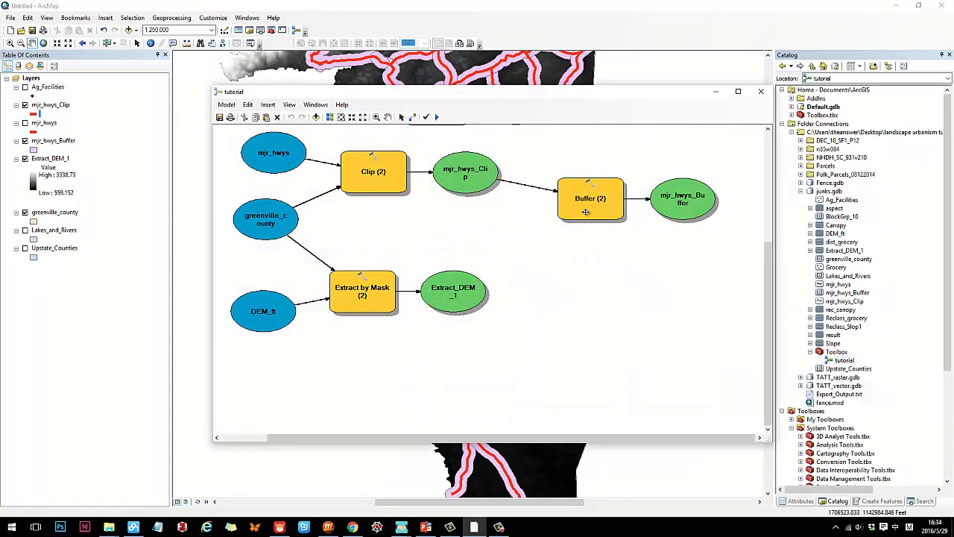
pyautogui.scroll(3, 648, 263)
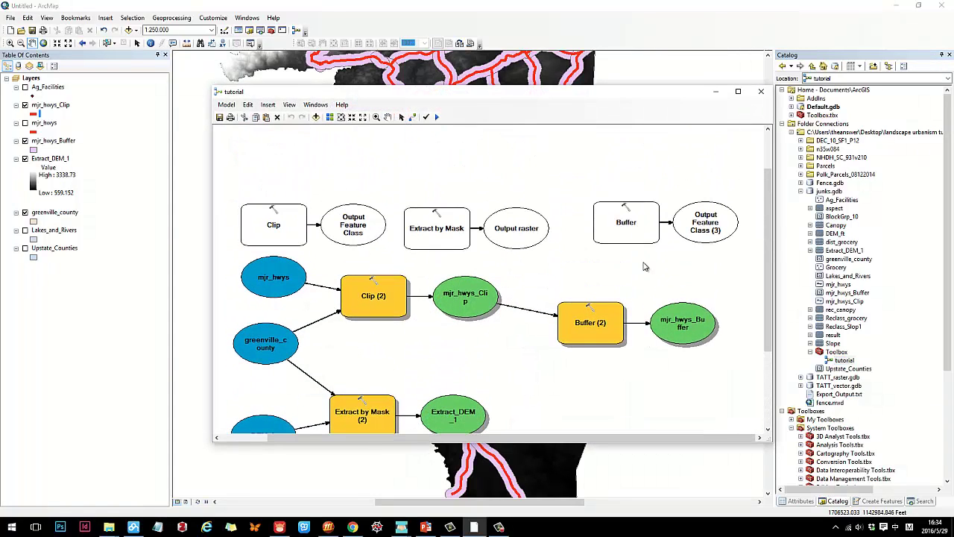
pyautogui.click(762, 99)
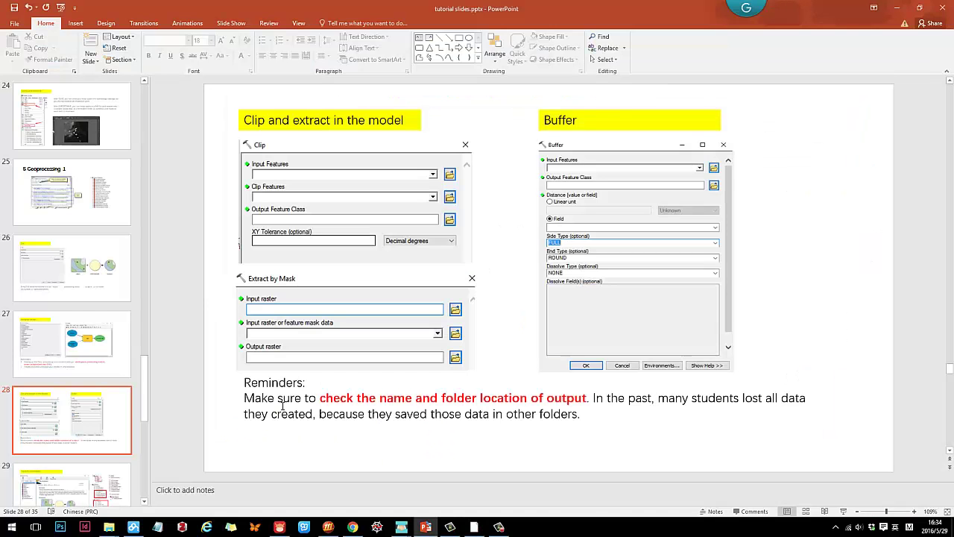